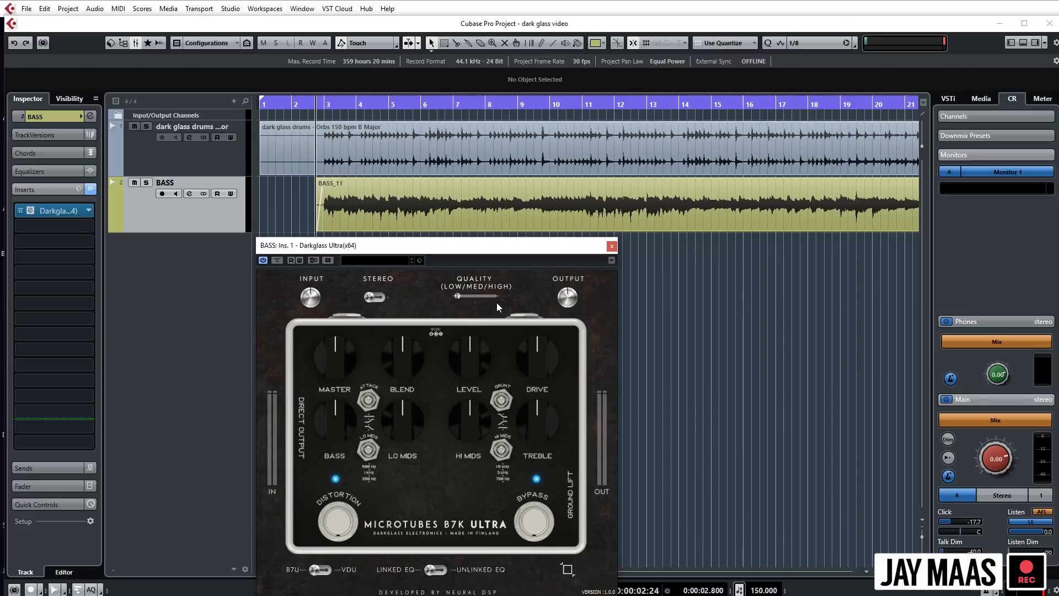
# - Set the Darkglass Ultra quality to high and audition the bass and drums from just before bar 3
pyautogui.click(495, 296)
pyautogui.moveTo(320, 104); pyautogui.dragTo(316, 103)
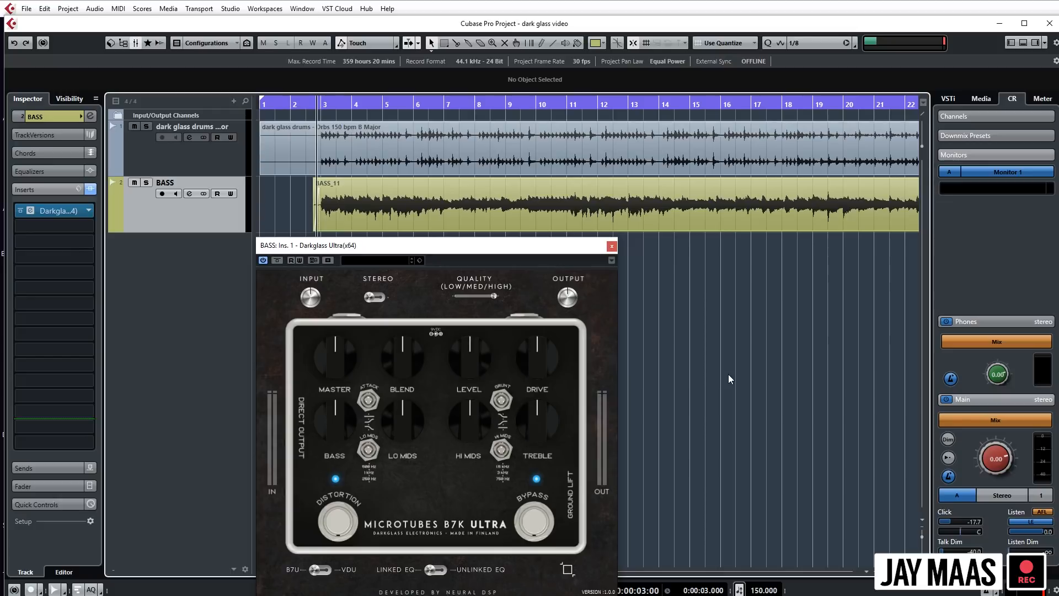
pyautogui.press('space')
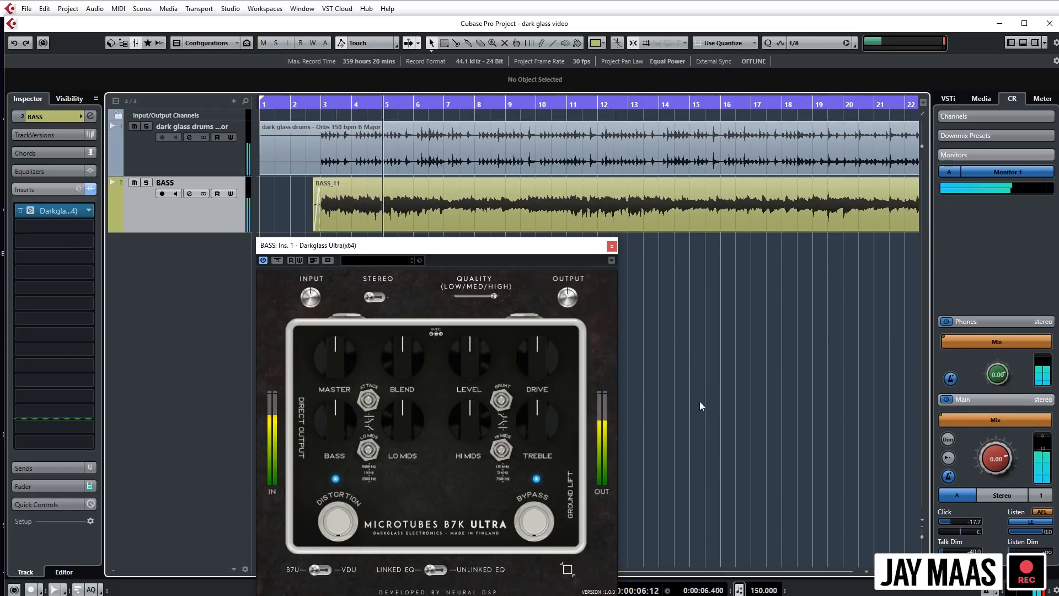
pyautogui.press('space')
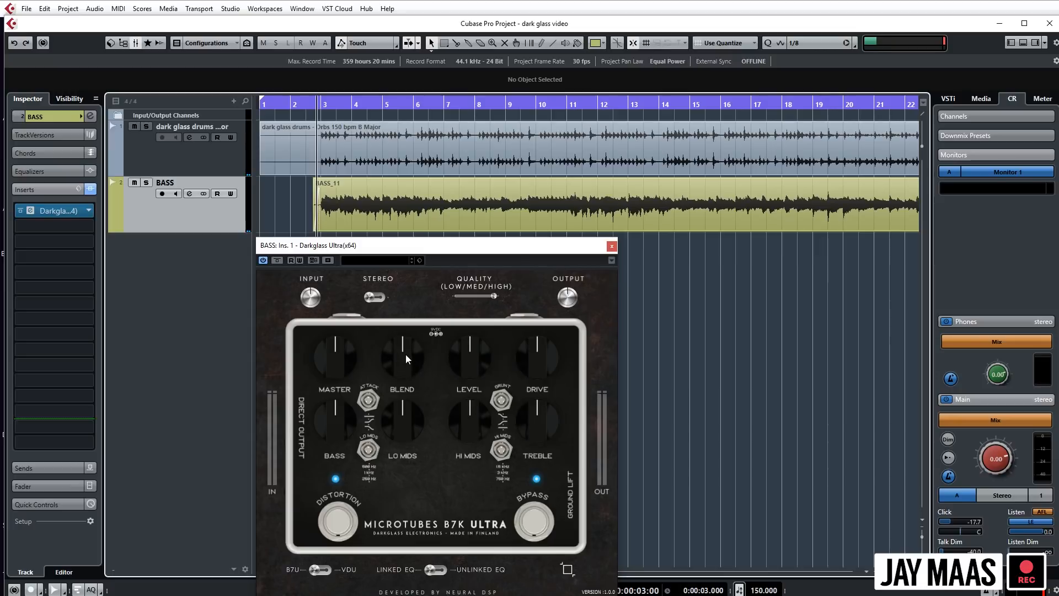
# - Solo the bass track and sweep the Blend knob from minimum to maximum during playback
pyautogui.moveTo(406, 354); pyautogui.dragTo(406, 430)
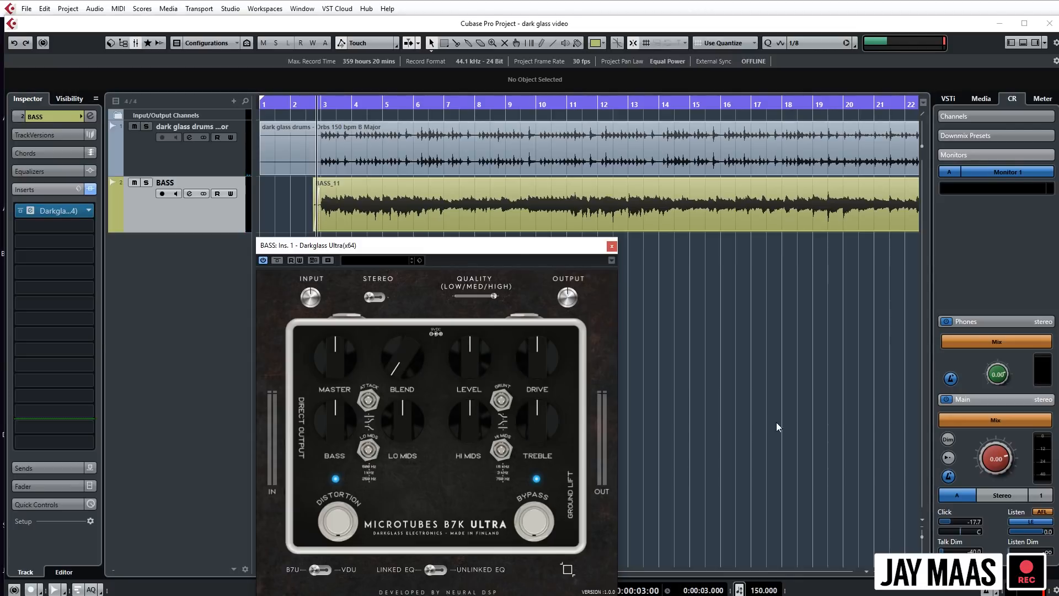
pyautogui.press('s')
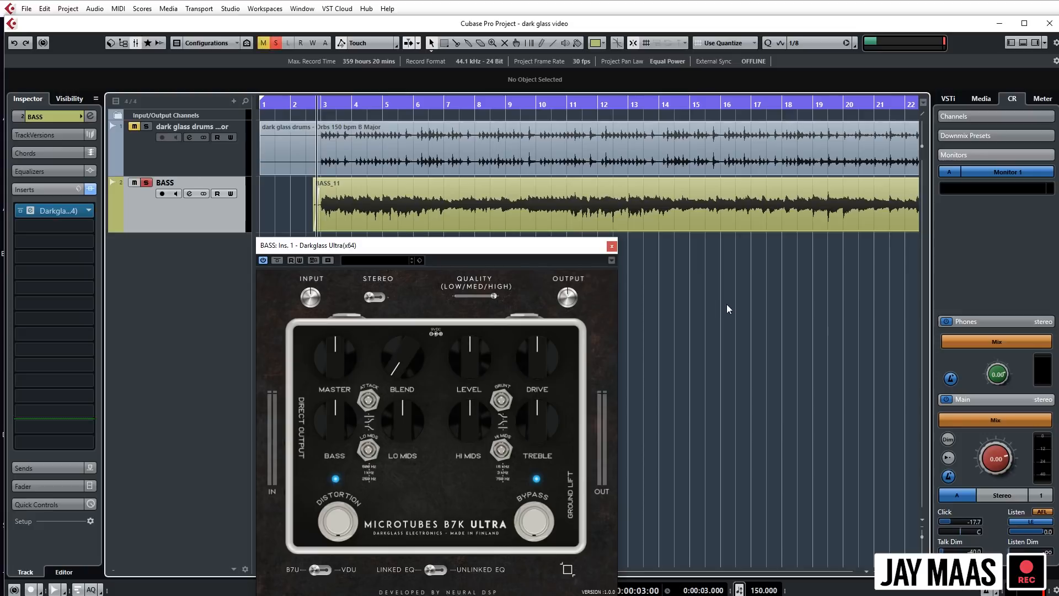
pyautogui.press('space')
pyautogui.moveTo(399, 366); pyautogui.dragTo(395, 226)
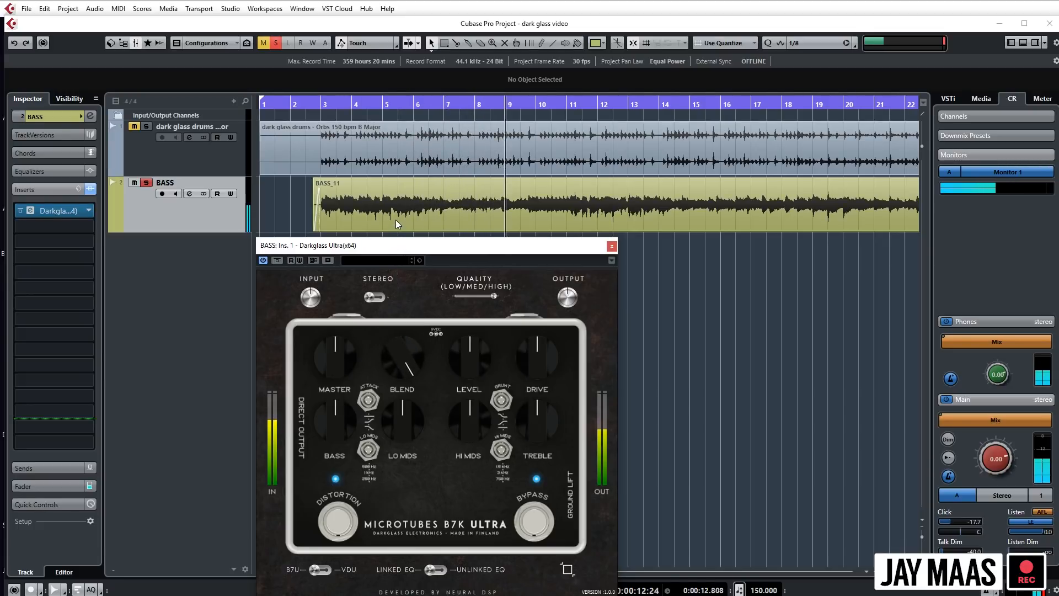
# - Reset Blend to its centre position, stop playback and unsolo the bass track
pyautogui.doubleClick(409, 365)
pyautogui.click(776, 395)
pyautogui.press('space')
pyautogui.press('s')
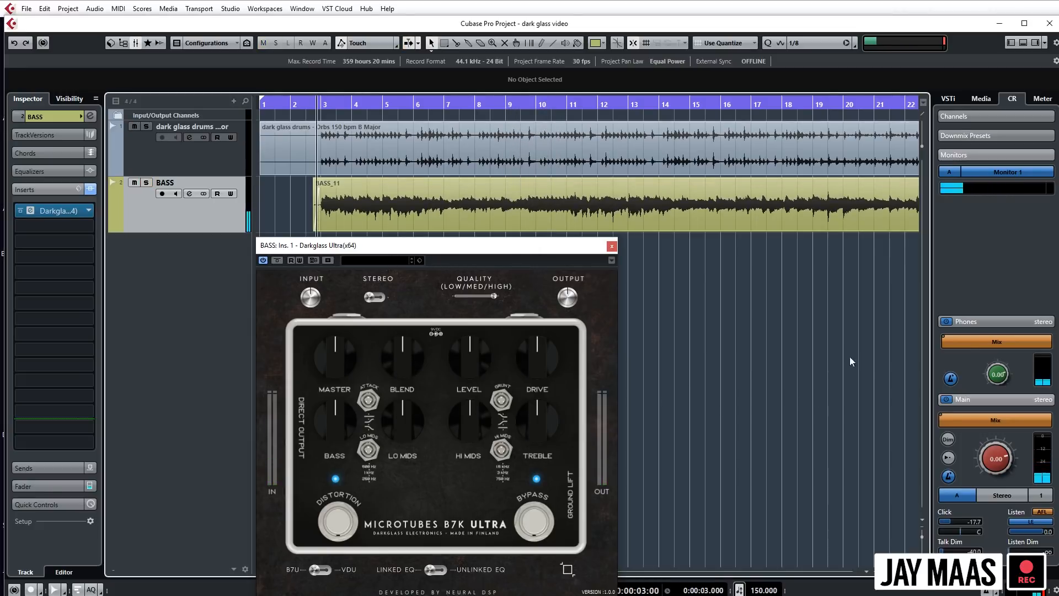
# - With bass and drums playing, turn Blend fully up and change the Grunt switch position
pyautogui.press('space')
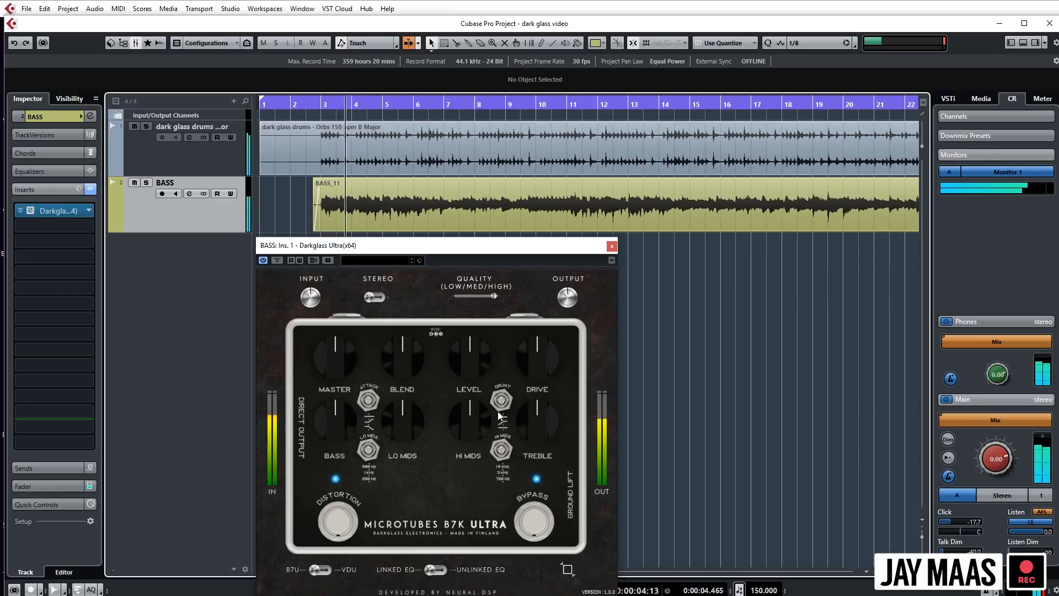
pyautogui.moveTo(408, 372); pyautogui.dragTo(399, 249)
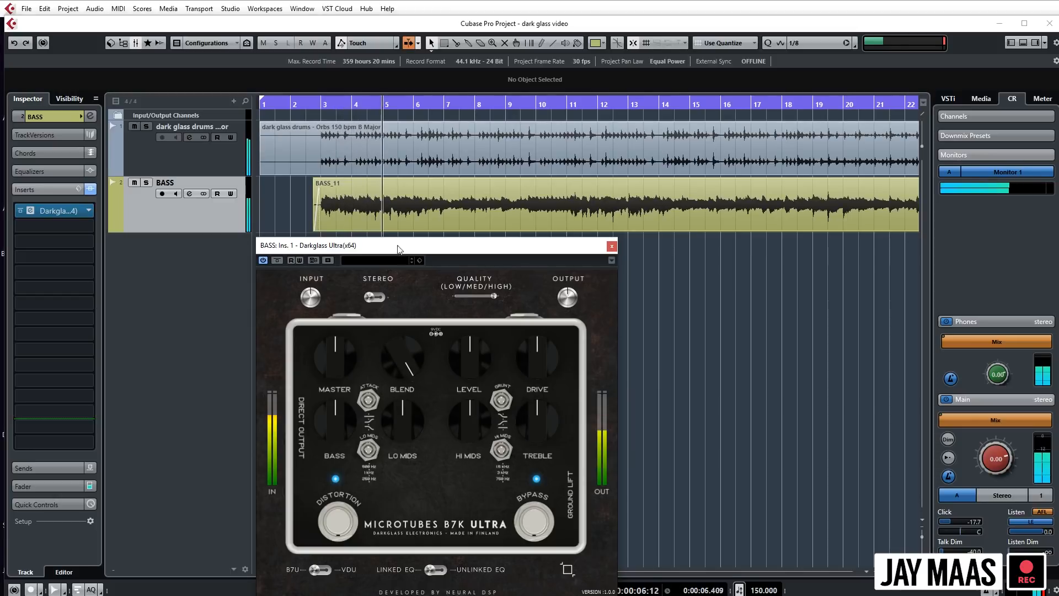
pyautogui.click(501, 402)
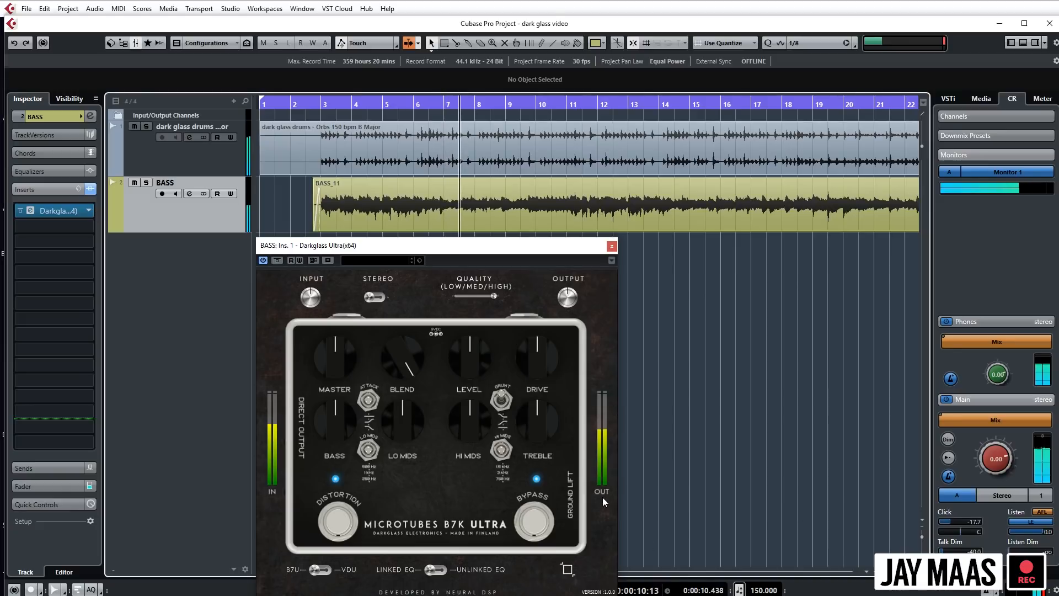
# - Lower Treble slightly below centre and reduce Drive to about the 10 o'clock position
pyautogui.moveTo(536, 442); pyautogui.dragTo(537, 453)
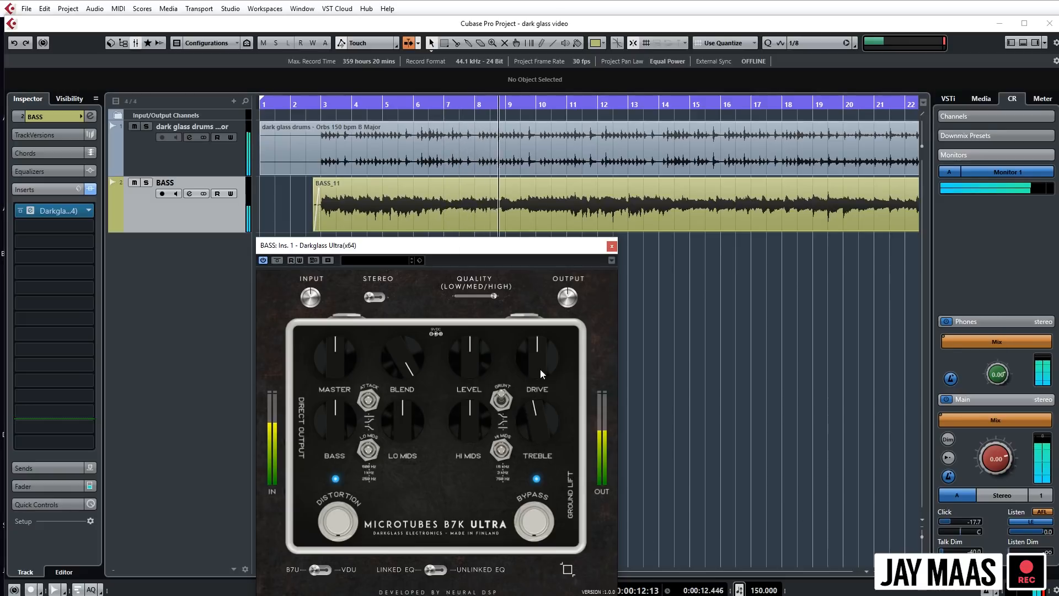
pyautogui.moveTo(548, 369); pyautogui.dragTo(549, 385)
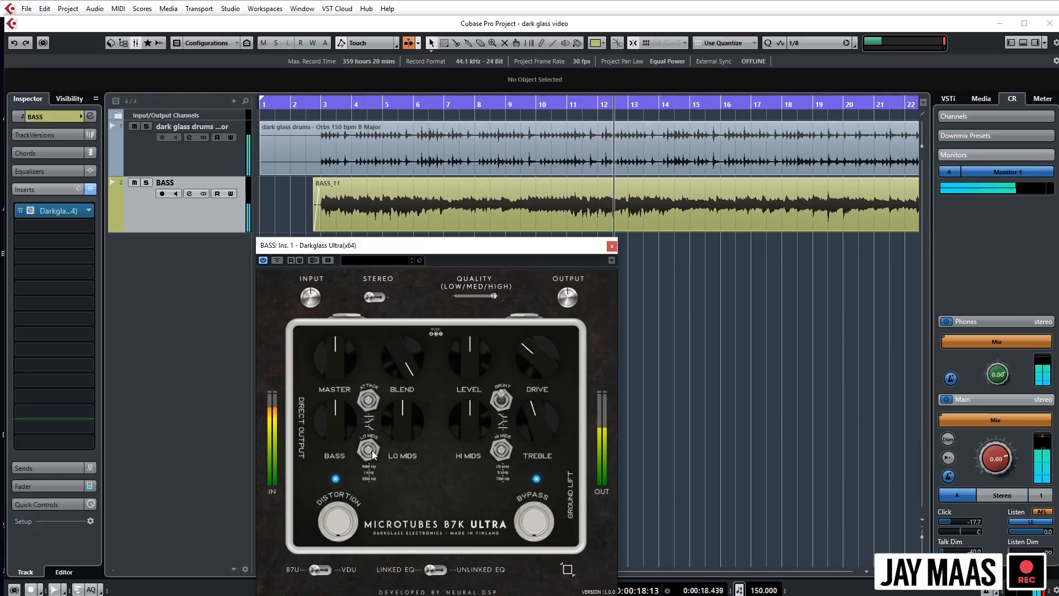
# - Change the Lo Mids frequency switch and boost the Lo Mids knob to about the 3 o'clock position
pyautogui.moveTo(410, 431); pyautogui.dragTo(414, 353)
pyautogui.moveTo(369, 448); pyautogui.dragTo(369, 419)
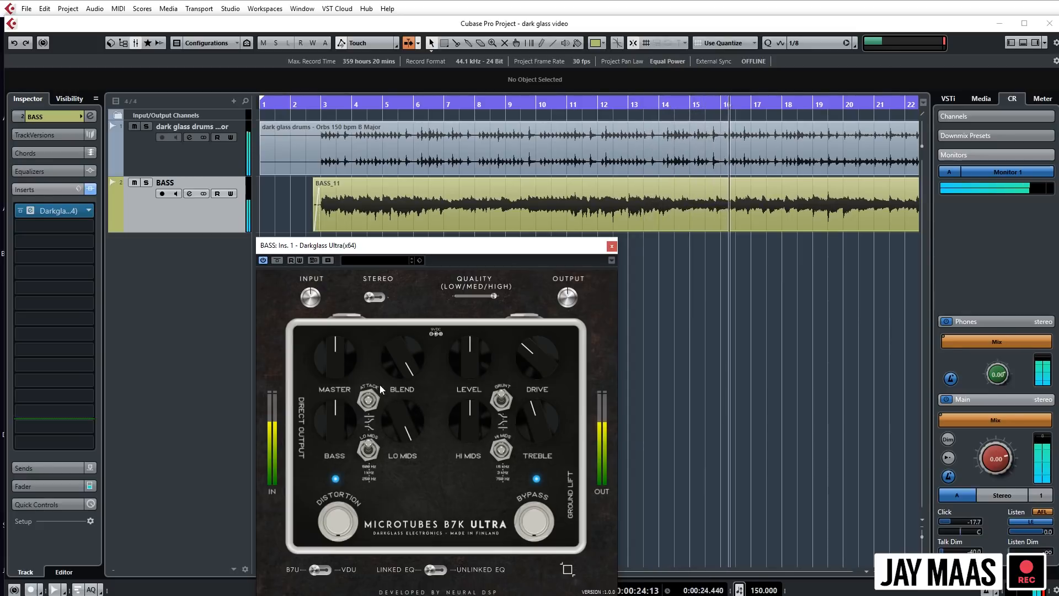
pyautogui.moveTo(409, 423); pyautogui.dragTo(416, 424)
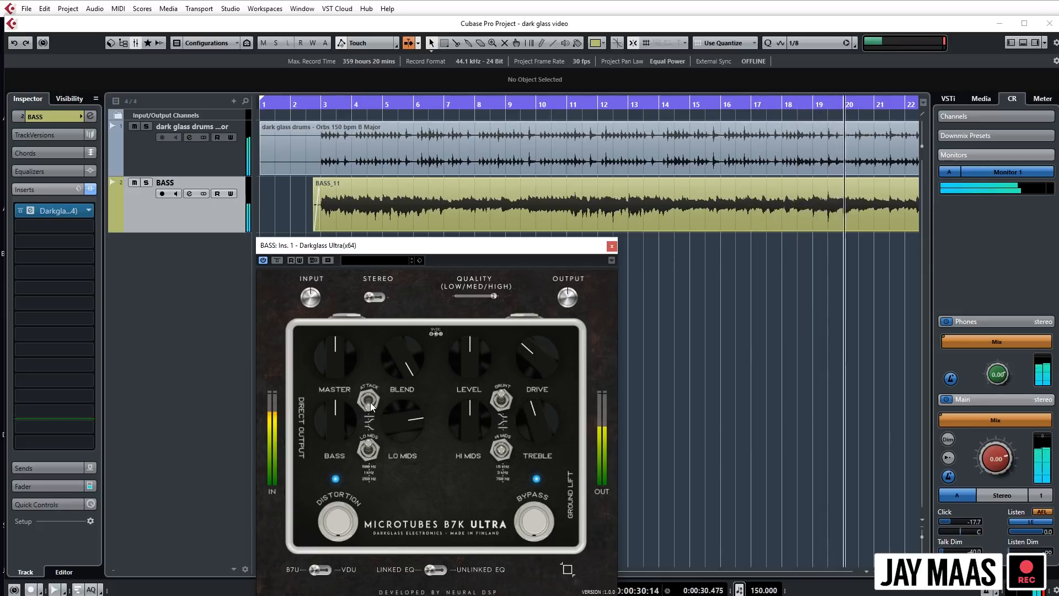
# - Raise the Bass knob to about the 1 o'clock position and replay the mix from the start position
pyautogui.moveTo(333, 427); pyautogui.dragTo(333, 413)
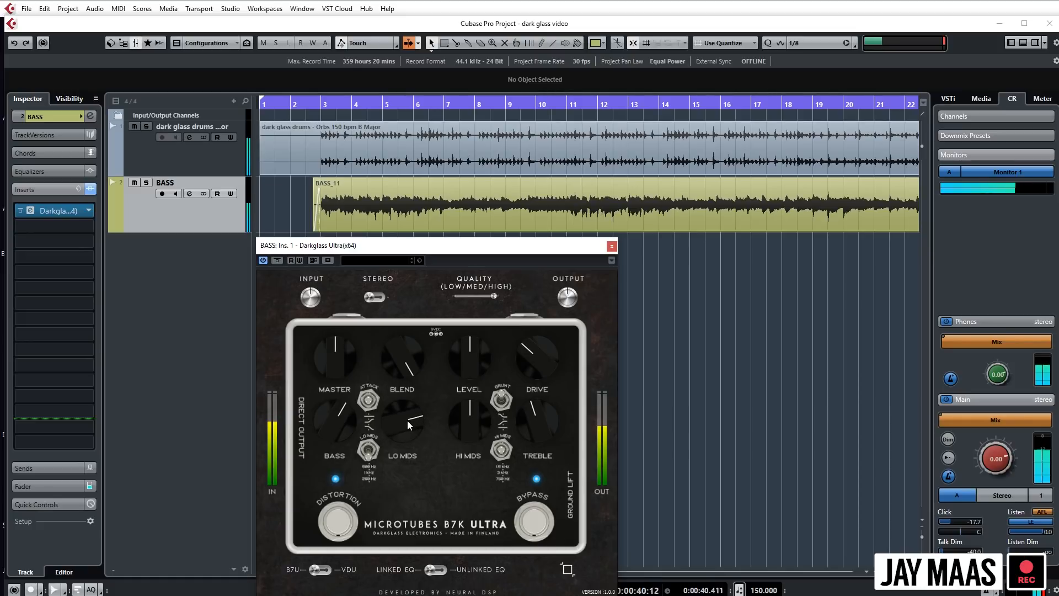
pyautogui.press('space')
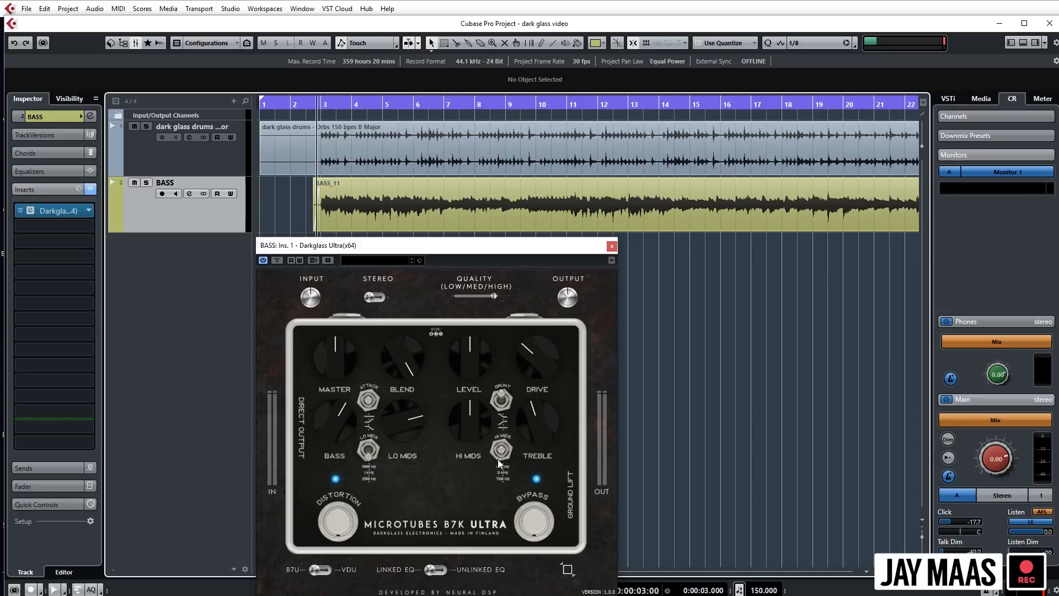
pyautogui.press('space')
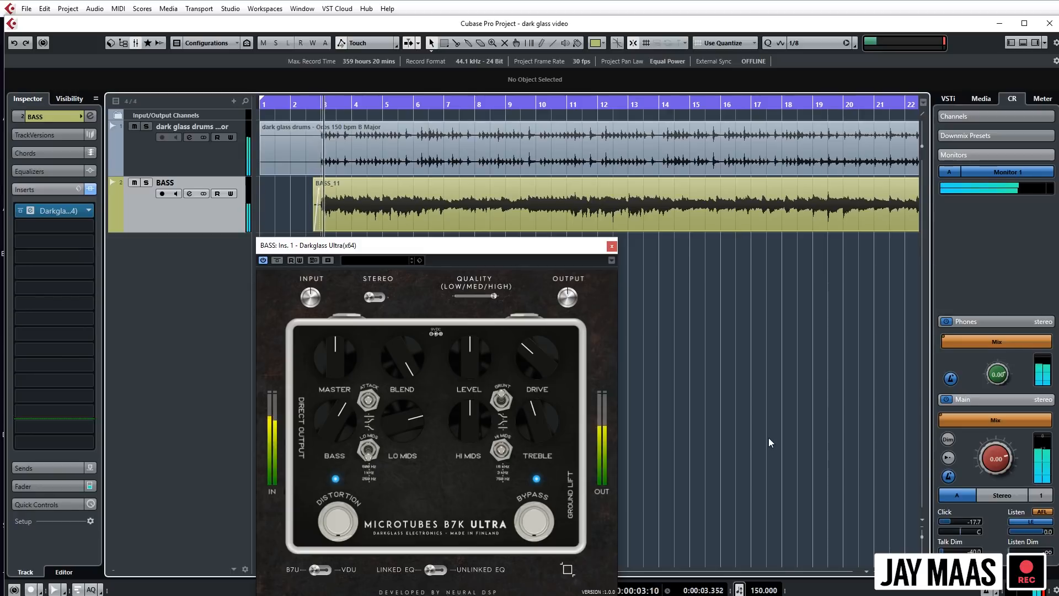
pyautogui.moveTo(396, 423); pyautogui.dragTo(396, 422)
pyautogui.press('space')
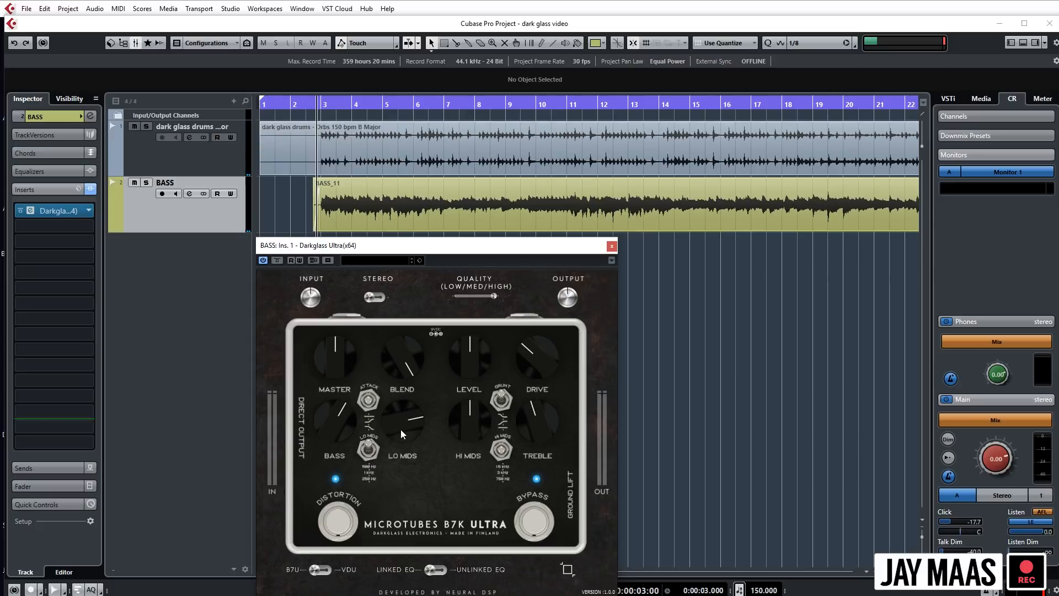
# - Turn Lo Mids fully up and audition the setting with repeated playback from the start position
pyautogui.press('space')
pyautogui.moveTo(395, 425); pyautogui.dragTo(398, 383)
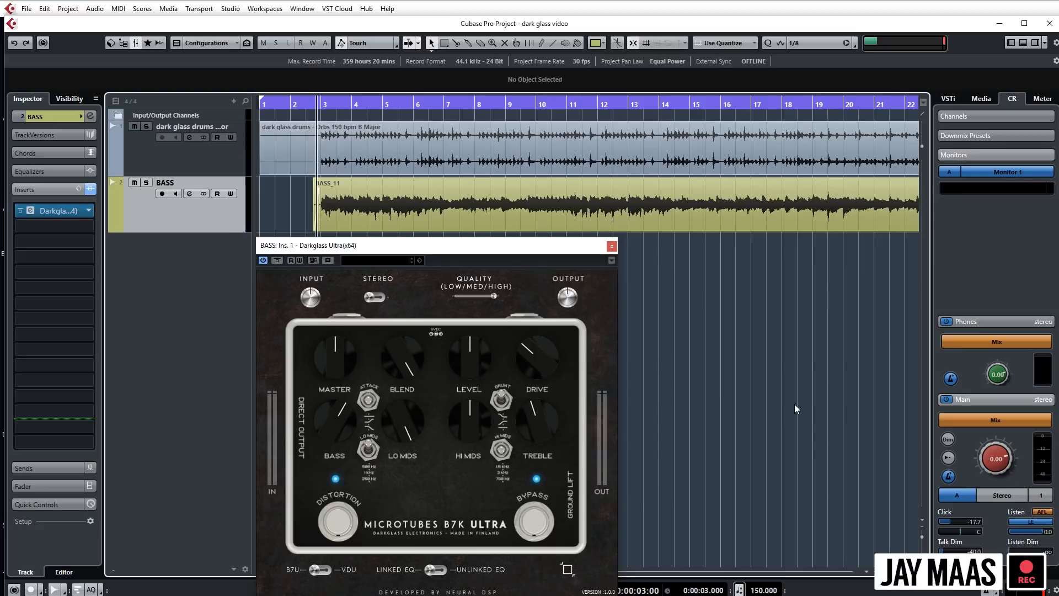
pyautogui.press('space')
pyautogui.press('space')
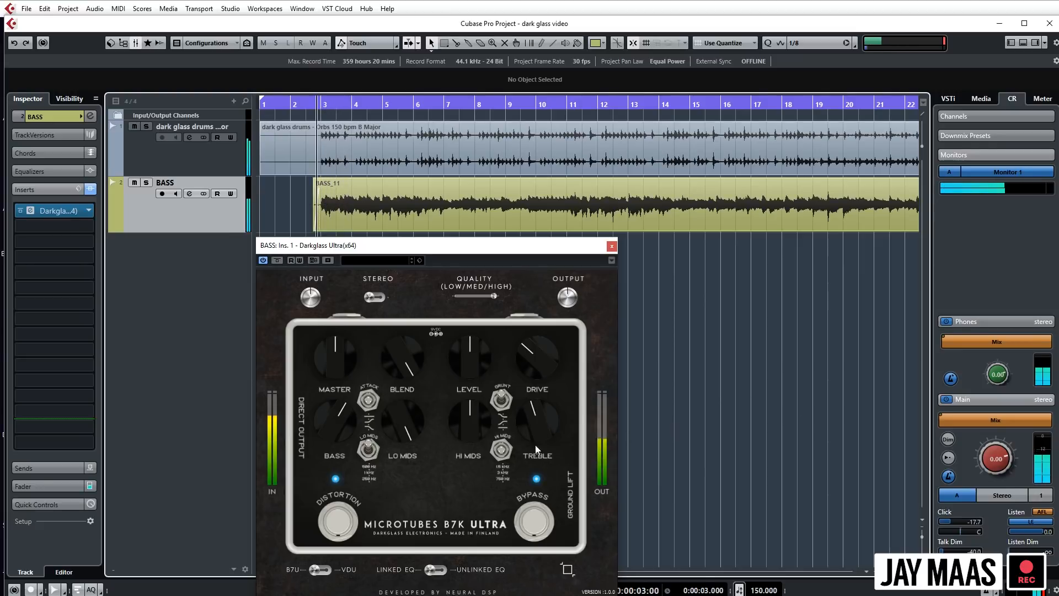
pyautogui.press('space')
pyautogui.press('space')
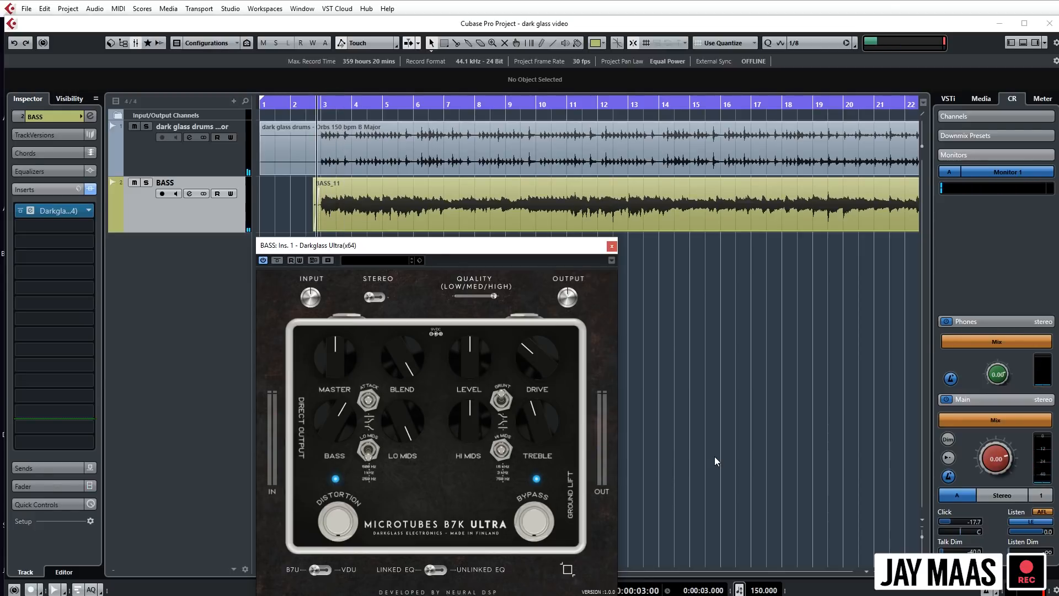
pyautogui.press('space')
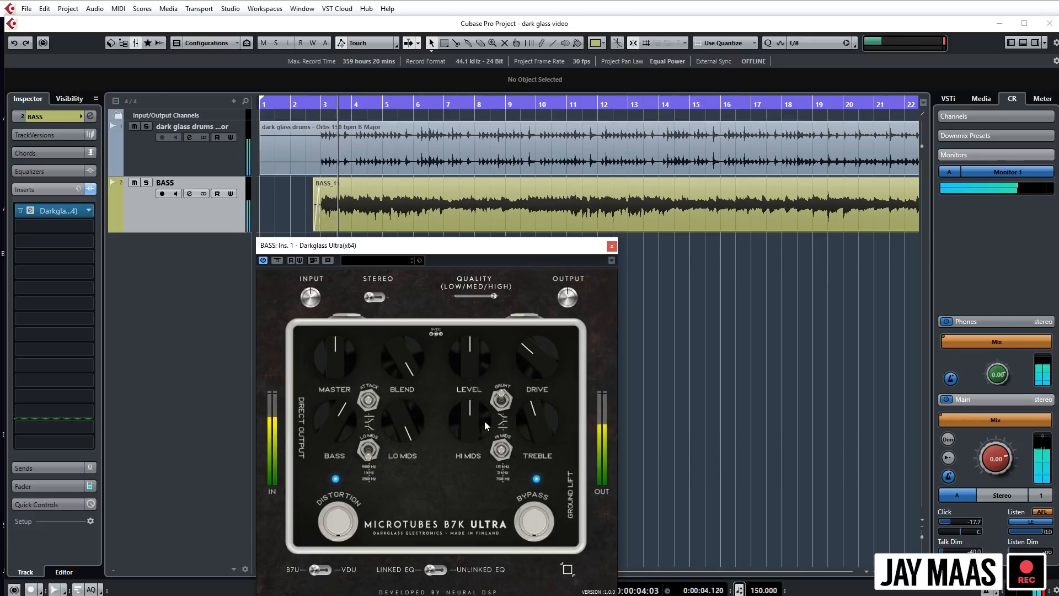
# - Lower Lo Mids to about 2 o'clock and raise Bass to about 2 o'clock while listening to the mix
pyautogui.press('space')
pyautogui.moveTo(401, 415); pyautogui.dragTo(405, 458)
pyautogui.press('space')
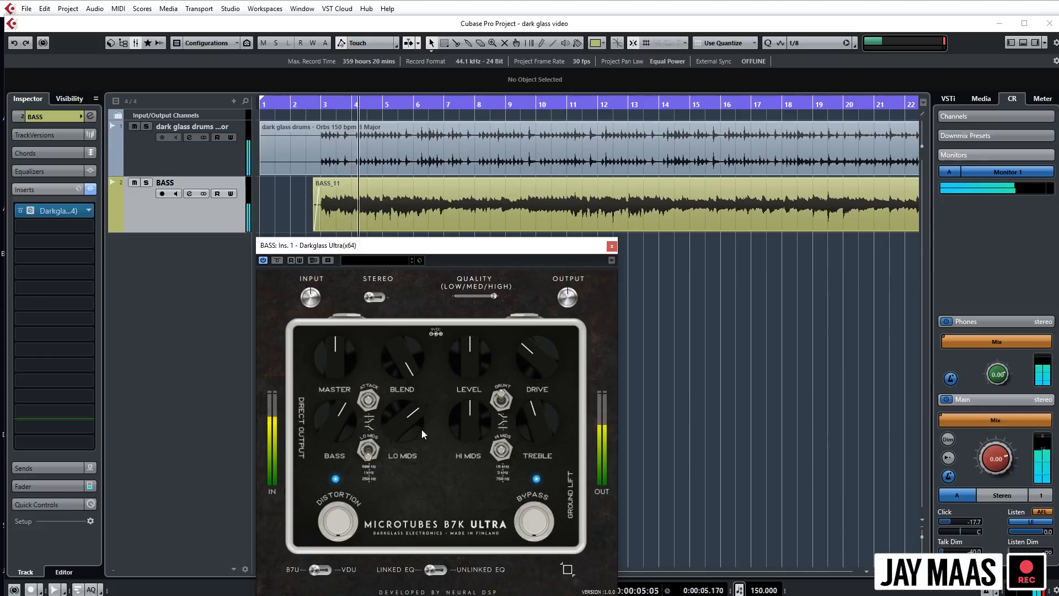
pyautogui.moveTo(336, 419); pyautogui.dragTo(327, 302)
pyautogui.click(734, 437)
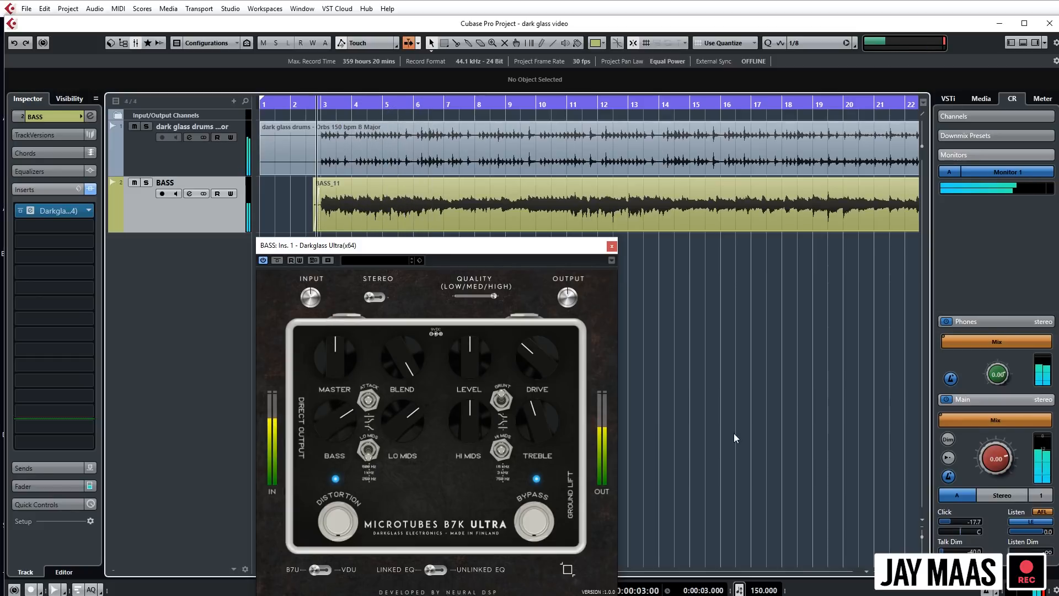
pyautogui.press('space')
# - Add FabFilter Pro-Q 2 as the second insert on the bass track and open its editor
pyautogui.click(85, 226)
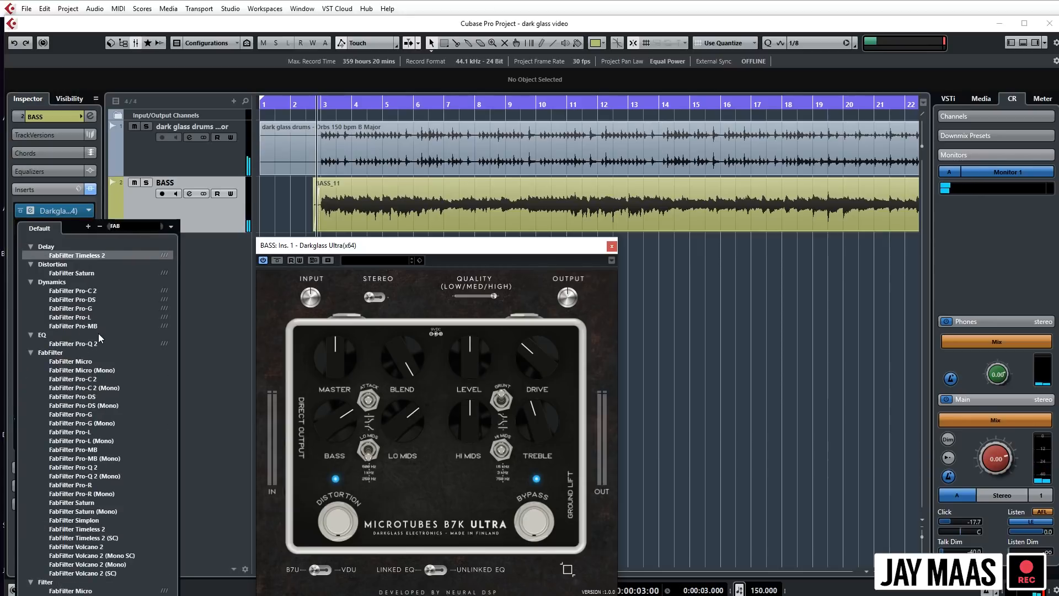
pyautogui.click(94, 343)
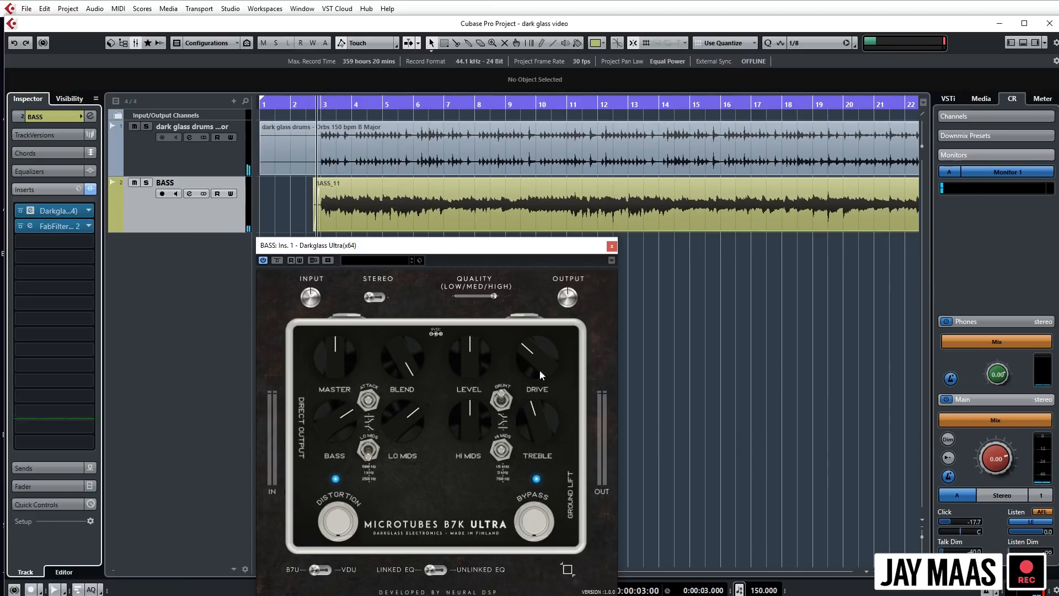
pyautogui.click(30, 226)
# - Arrange the Darkglass Ultra and Pro-Q 2 windows side by side below the bass track
pyautogui.moveTo(606, 239); pyautogui.dragTo(763, 271)
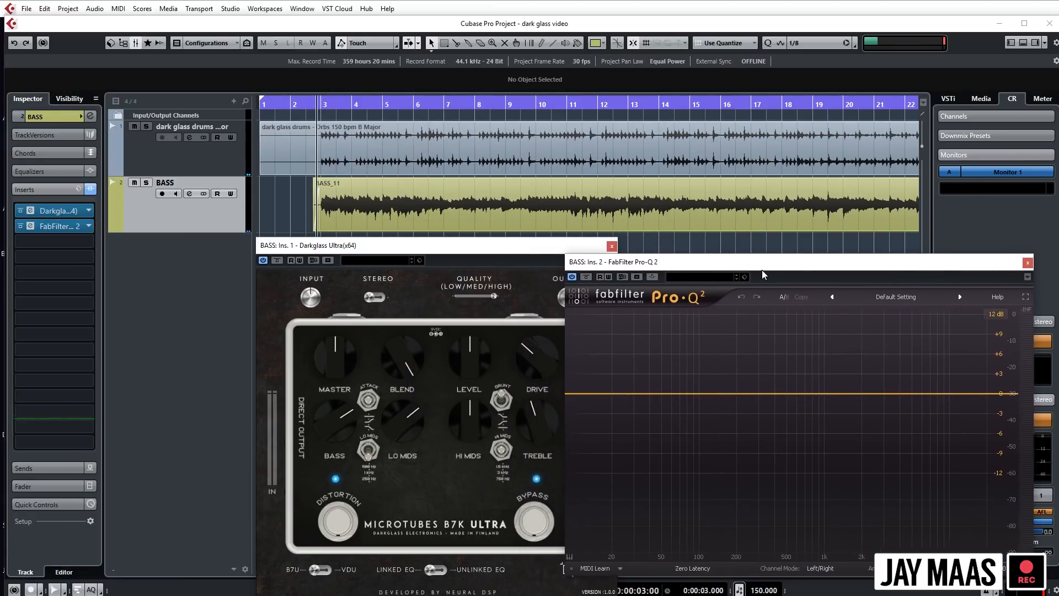
pyautogui.moveTo(436, 247); pyautogui.dragTo(337, 245)
pyautogui.moveTo(704, 267); pyautogui.dragTo(677, 252)
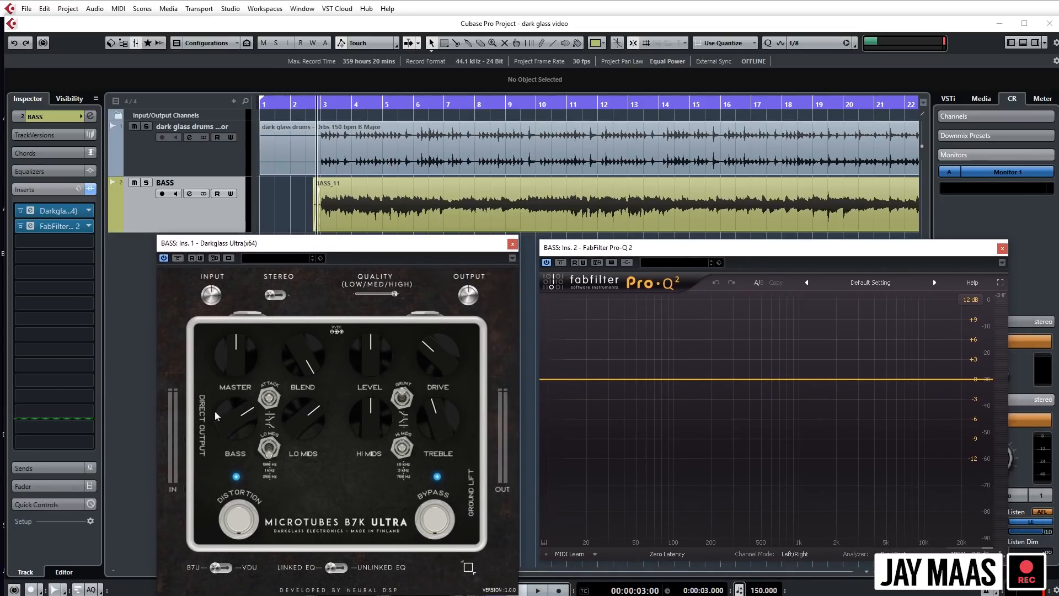
pyautogui.moveTo(596, 254); pyautogui.dragTo(594, 258)
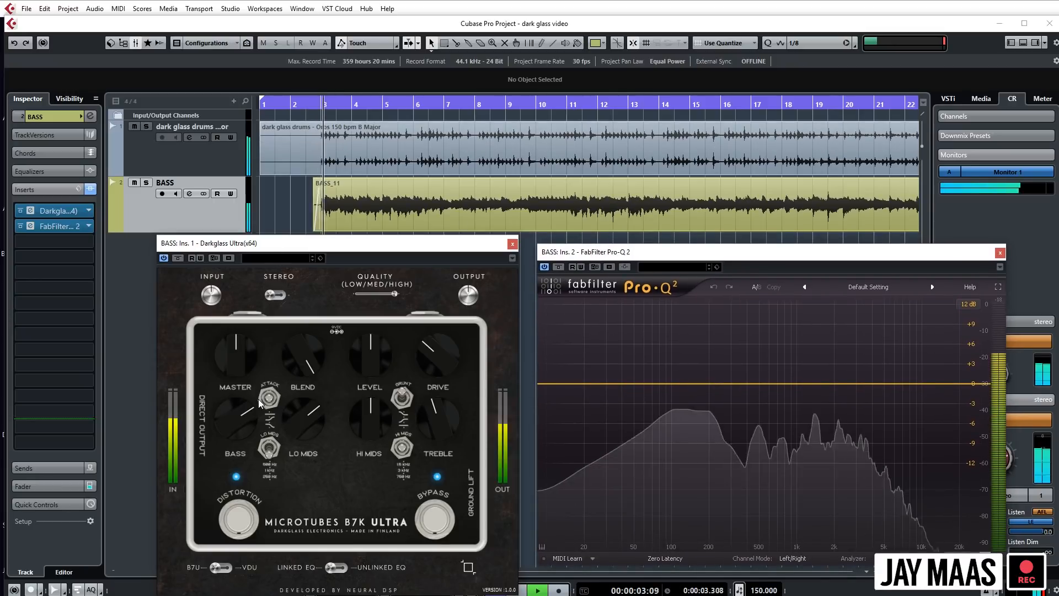
# - Sweep the Bass knob from minimum to maximum during playback, watching the Pro-Q 2 spectrum
pyautogui.moveTo(237, 420); pyautogui.dragTo(238, 508)
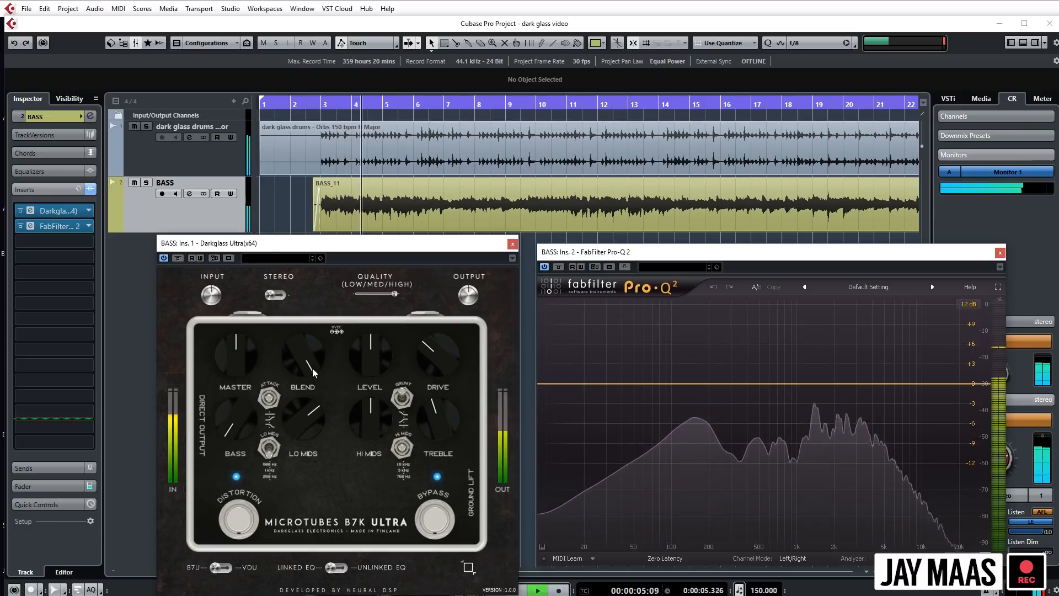
pyautogui.moveTo(233, 424); pyautogui.dragTo(215, 142)
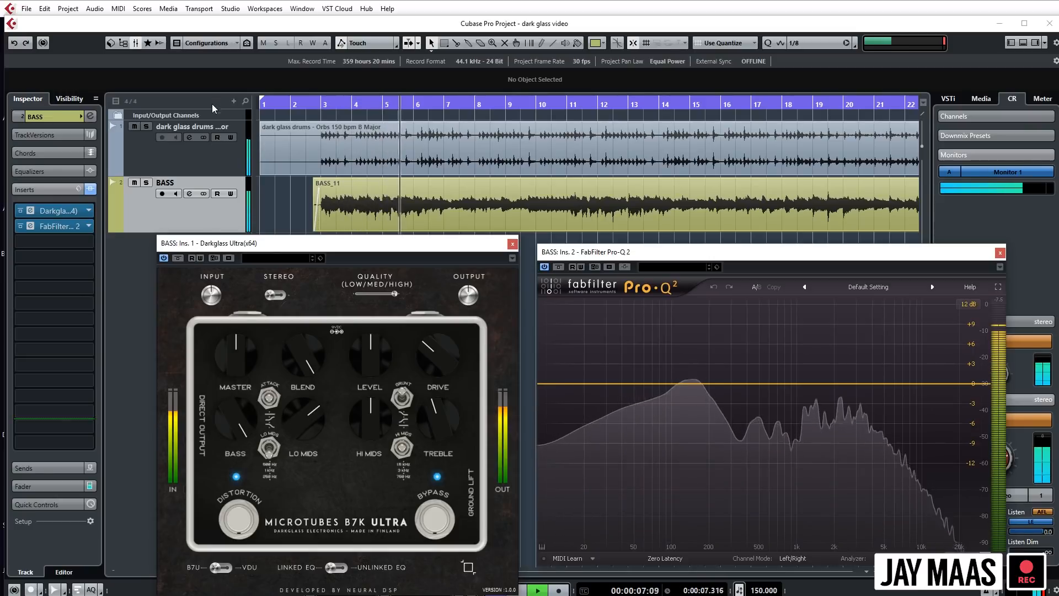
# - Bring the Bass knob back to about the 4 o'clock position and audition it from the start position
pyautogui.moveTo(244, 412); pyautogui.dragTo(247, 424)
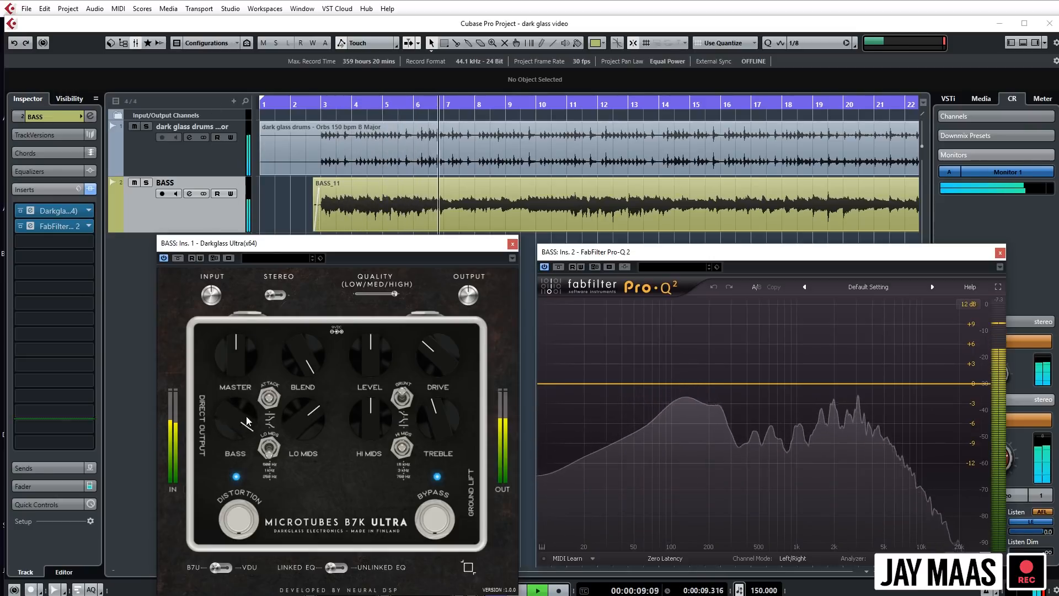
pyautogui.press('space')
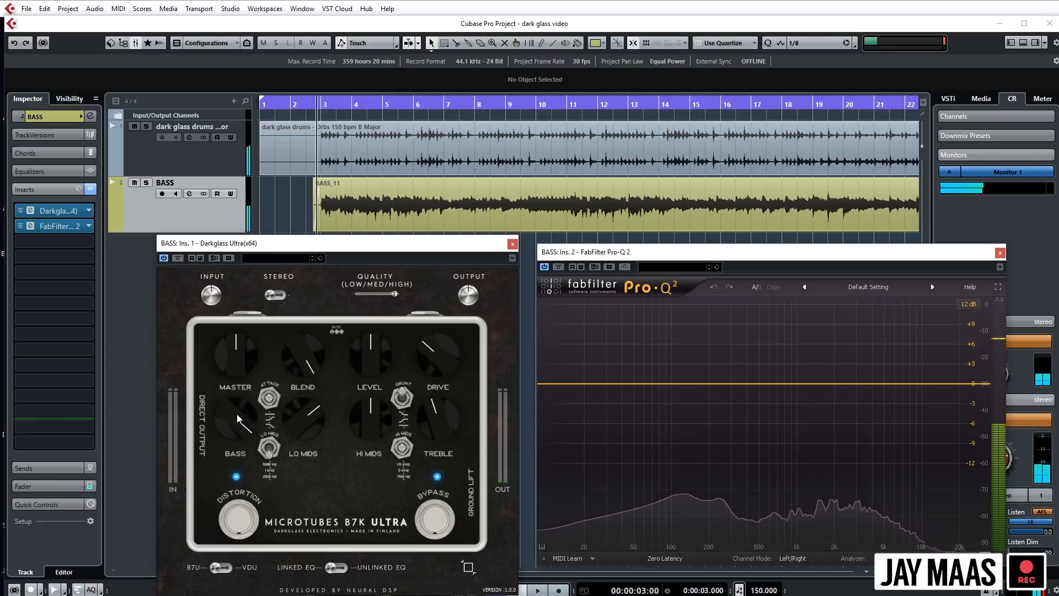
pyautogui.press('space')
pyautogui.moveTo(238, 417); pyautogui.dragTo(239, 428)
pyautogui.press('space')
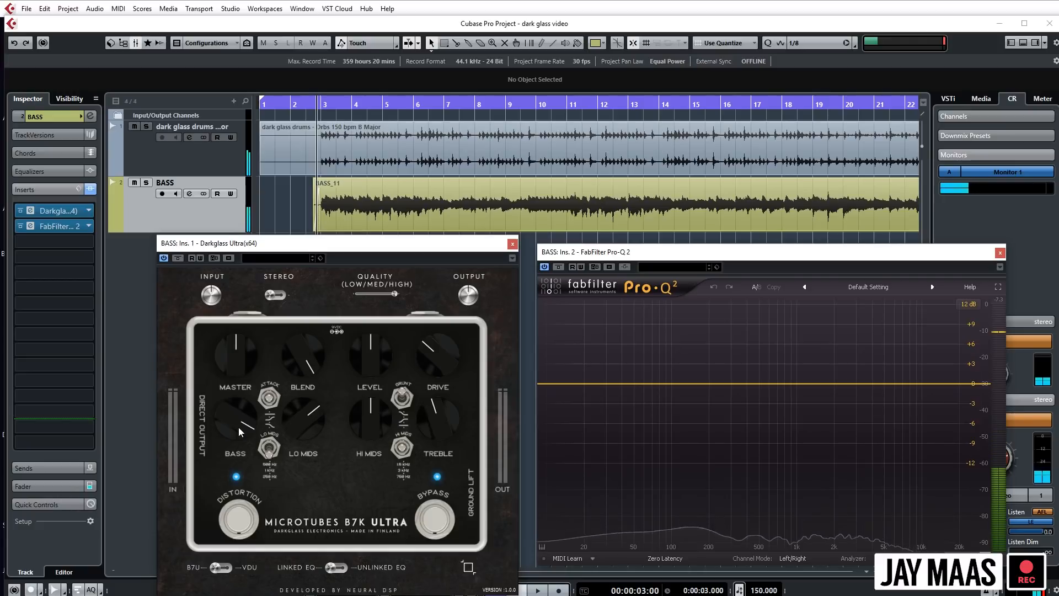
pyautogui.press('space')
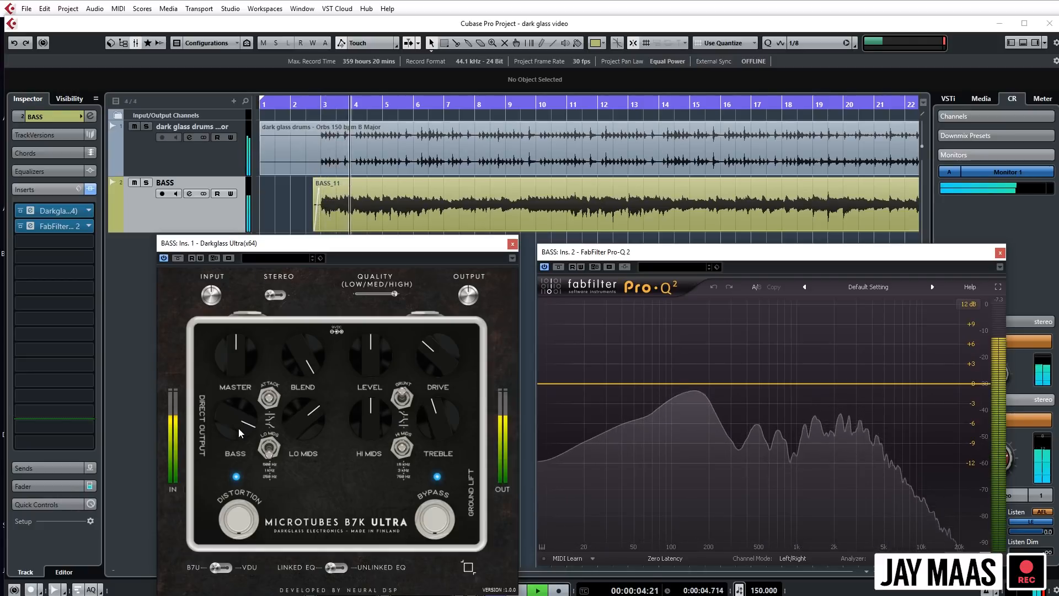
# - Sweep the Drive knob from minimum to maximum during playback from bar 3, watching the Pro-Q 2 spectrum
pyautogui.press('space')
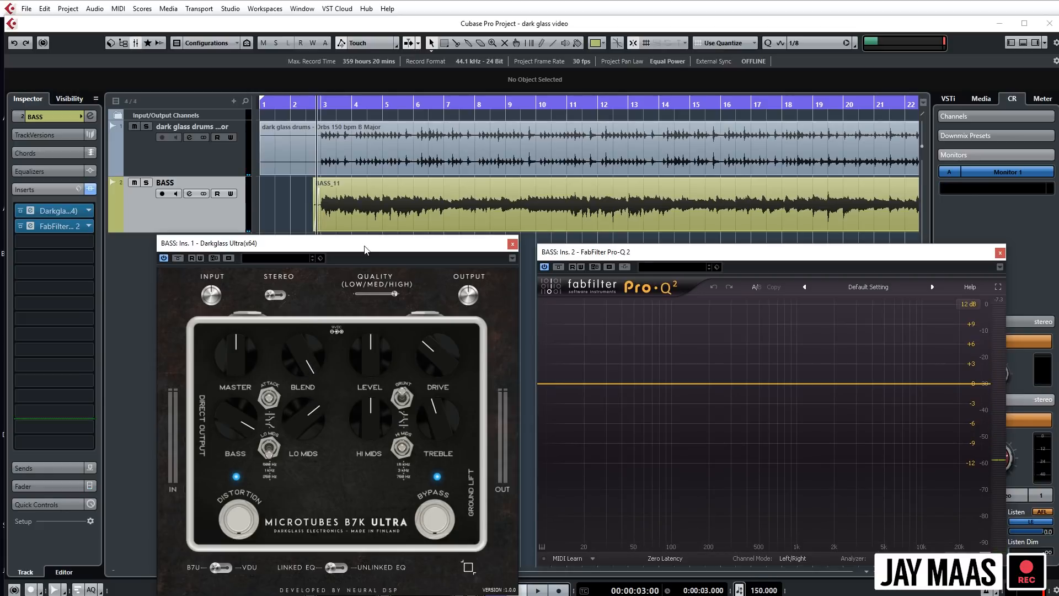
pyautogui.moveTo(378, 251); pyautogui.dragTo(379, 252)
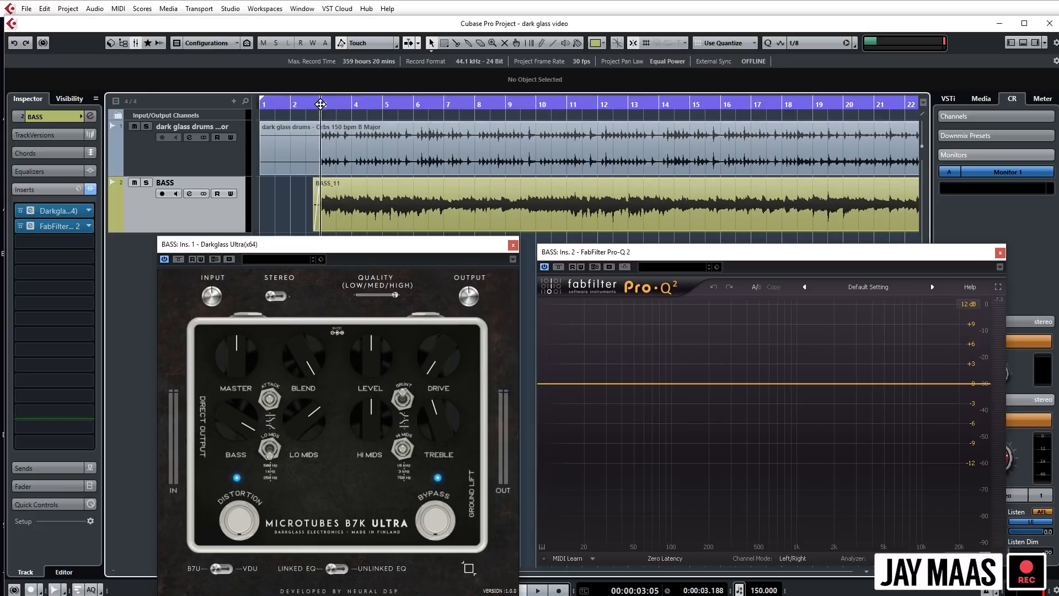
pyautogui.press('space')
pyautogui.moveTo(436, 371); pyautogui.dragTo(432, 256)
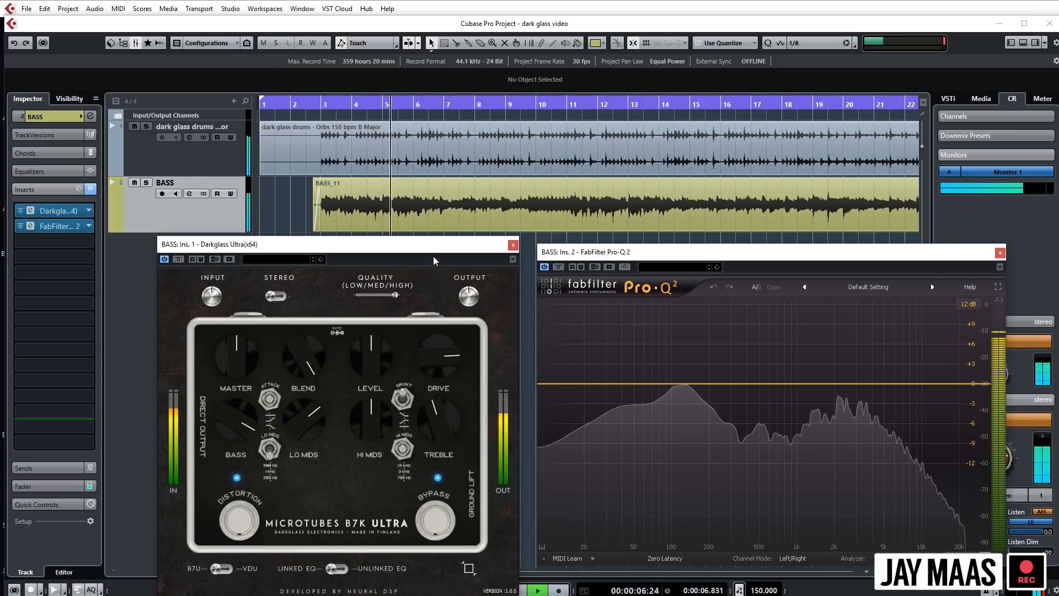
pyautogui.press('space')
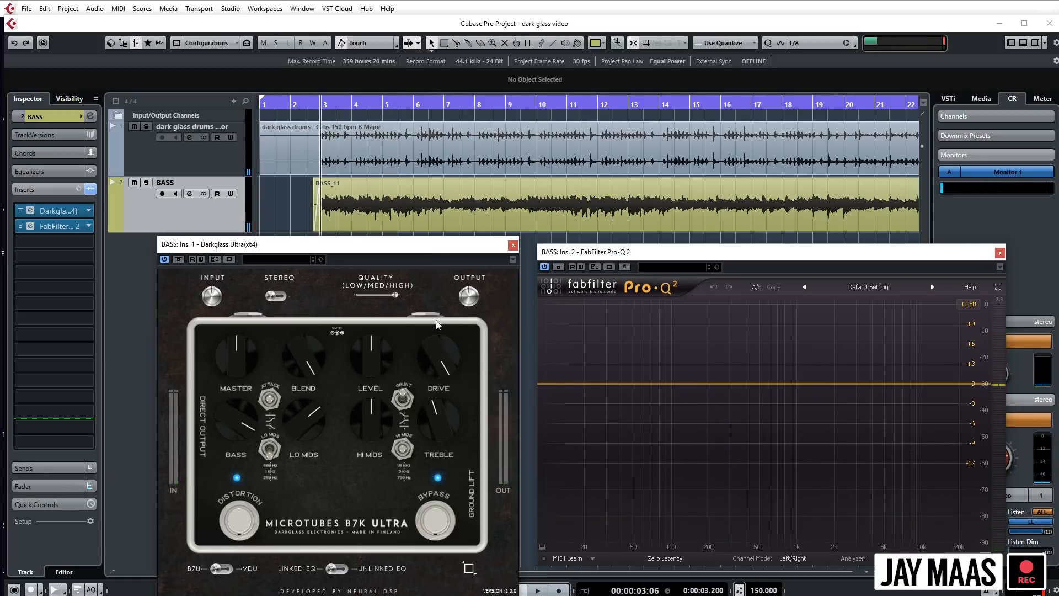
# - Bring the Drive knob back to about 11:30 o'clock while auditioning the bass from bar 3
pyautogui.press('space')
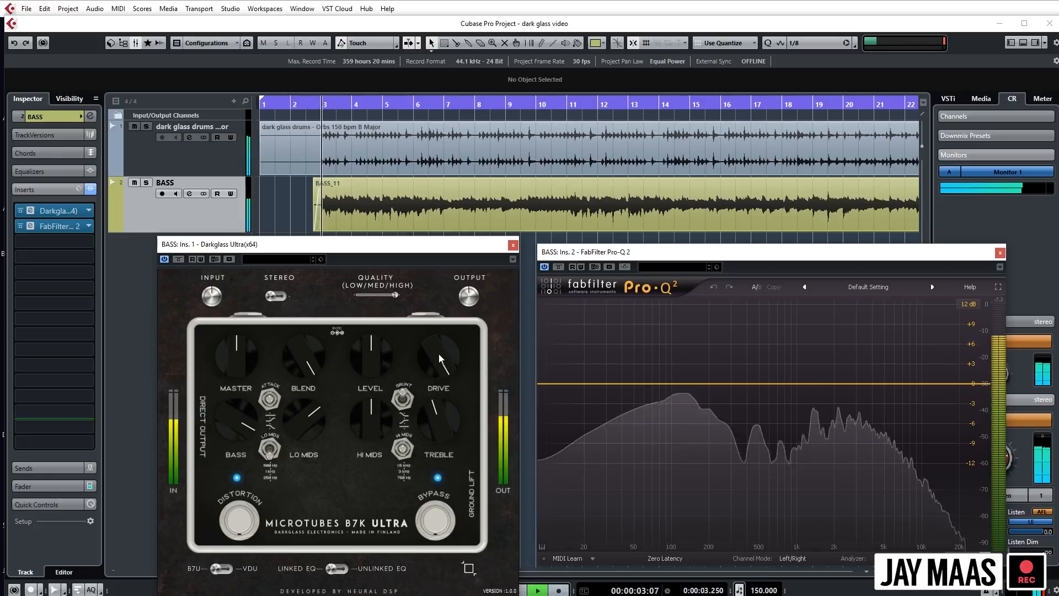
pyautogui.moveTo(438, 354)
pyautogui.mouseDown()
pyautogui.moveTo(438, 420)
pyautogui.moveTo(442, 352)
pyautogui.mouseUp()
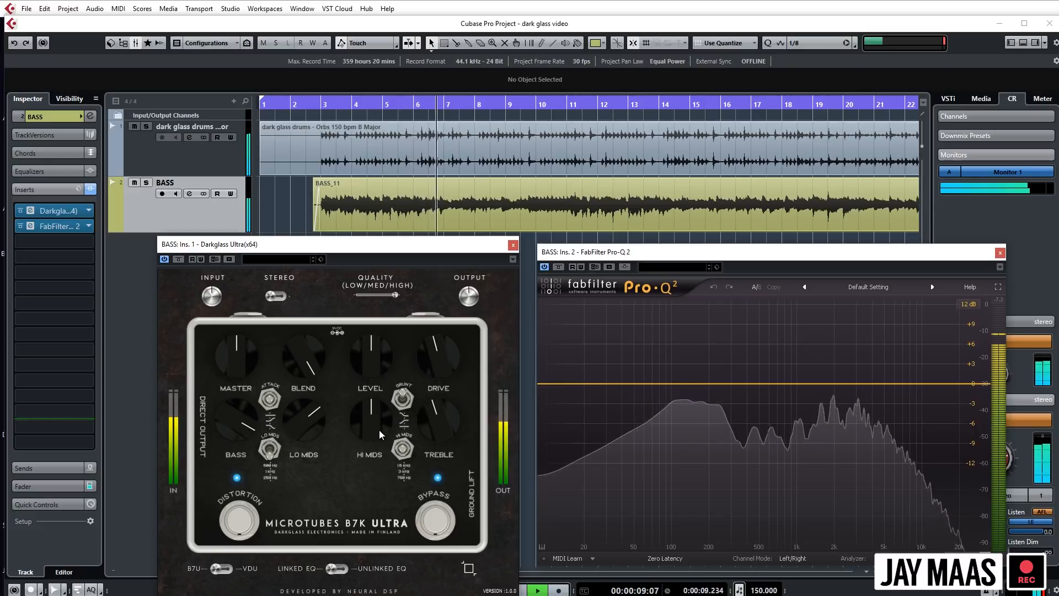
pyautogui.press('space')
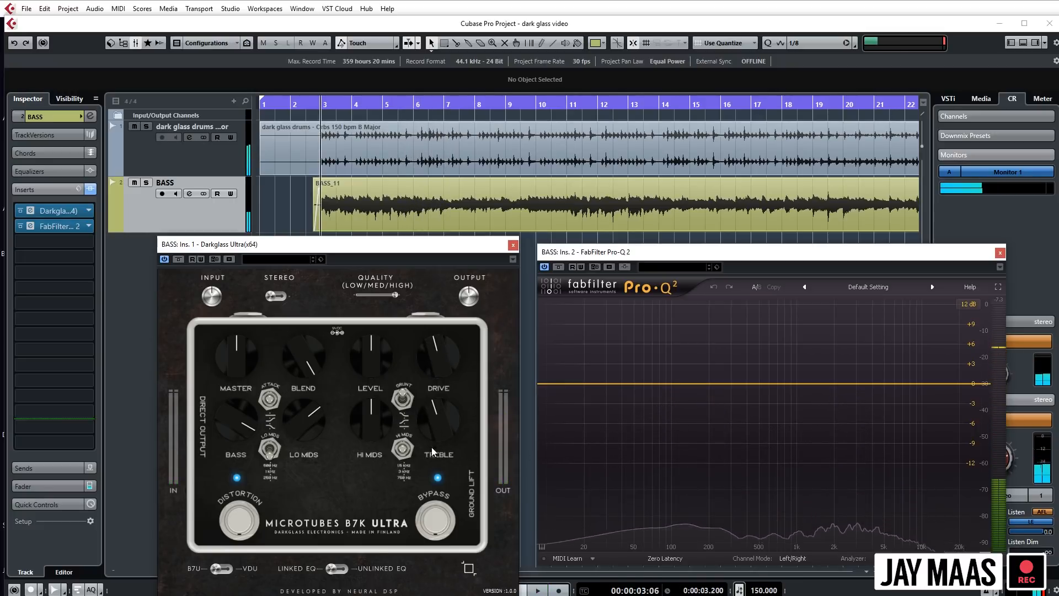
# - Raise the Hi Mids knob to about 1:30 o'clock and ease the Bass knob back slightly during playback from bar 3
pyautogui.click(405, 443)
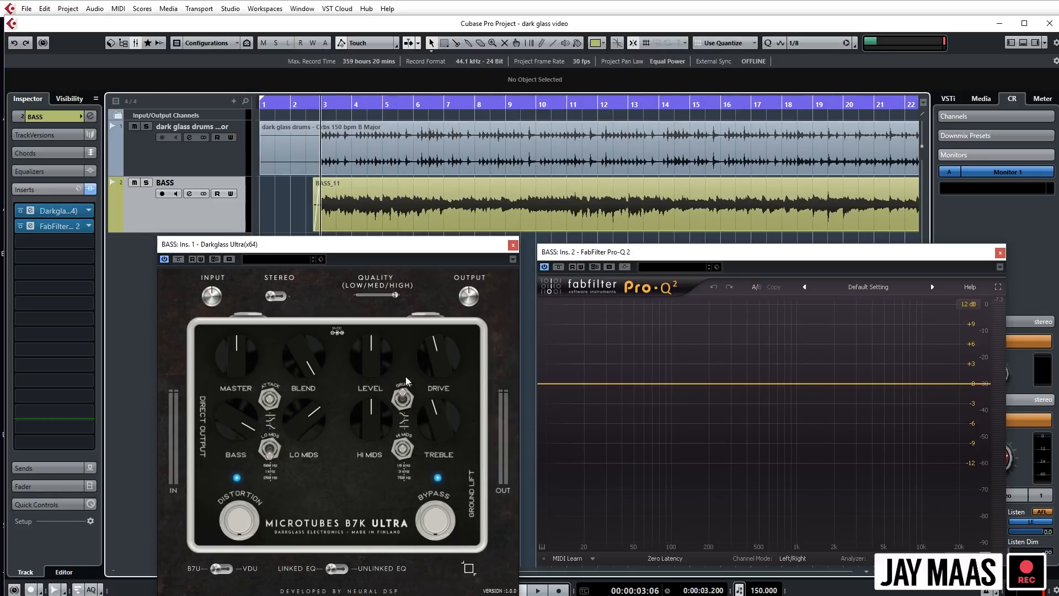
pyautogui.press('space')
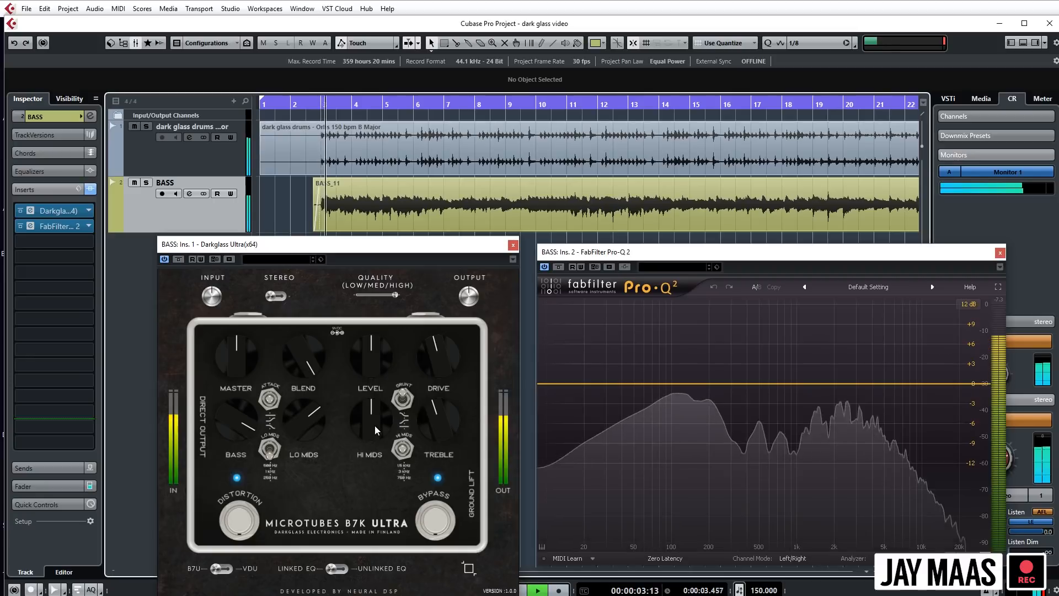
pyautogui.moveTo(373, 411)
pyautogui.mouseDown()
pyautogui.moveTo(372, 386)
pyautogui.moveTo(376, 425)
pyautogui.mouseUp()
pyautogui.press('space')
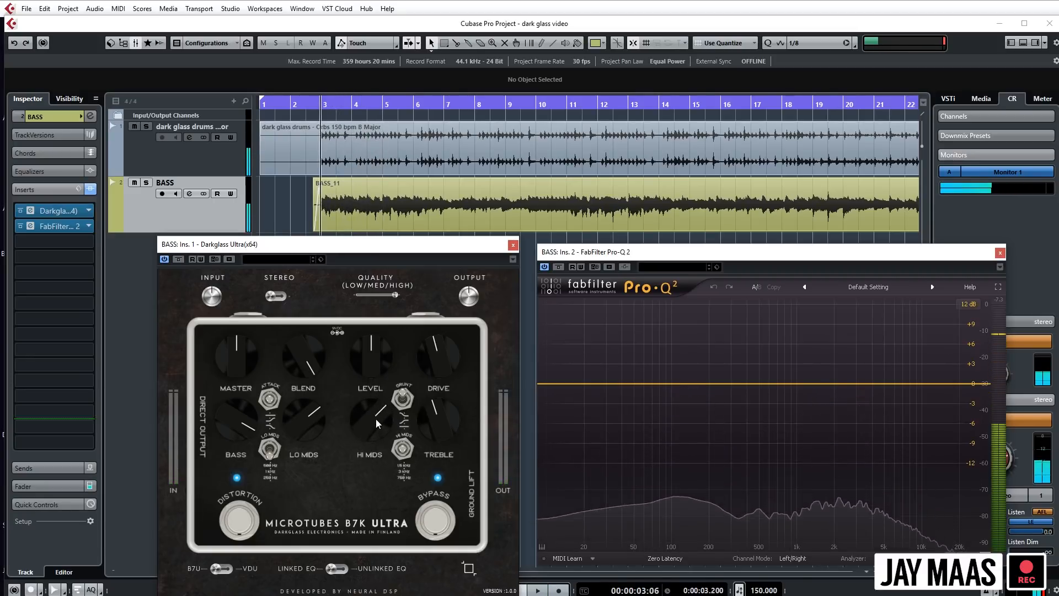
pyautogui.press('space')
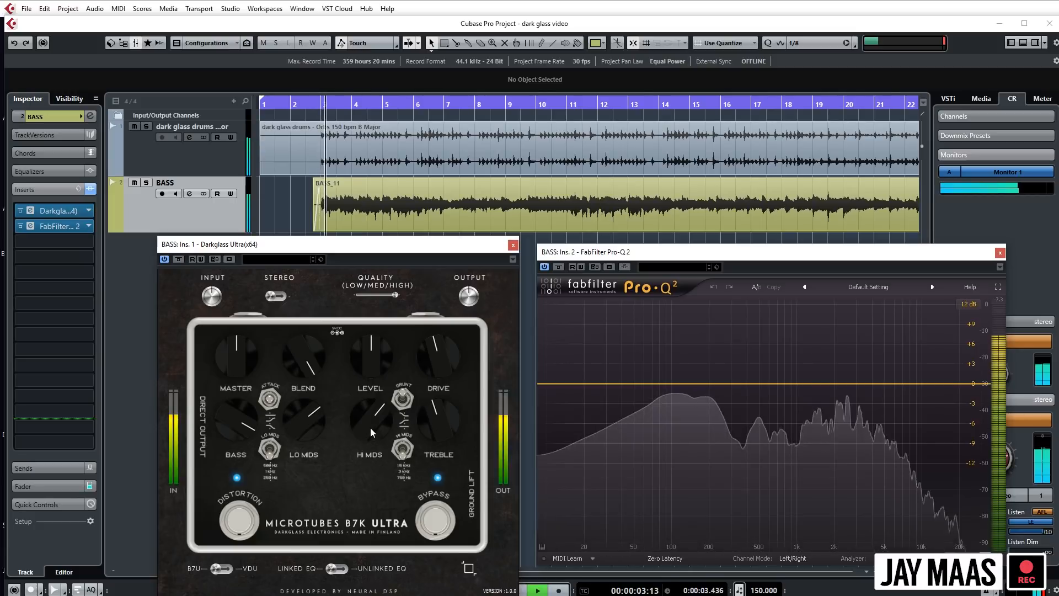
pyautogui.moveTo(371, 411); pyautogui.dragTo(371, 421)
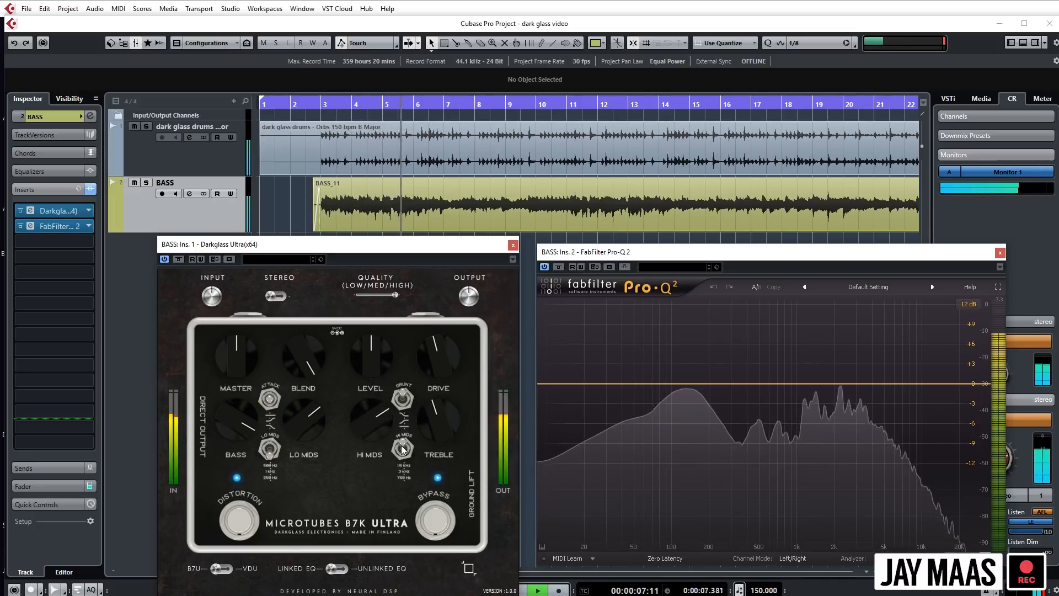
pyautogui.moveTo(369, 430); pyautogui.dragTo(369, 439)
pyautogui.moveTo(246, 418)
pyautogui.mouseDown()
pyautogui.moveTo(246, 404)
pyautogui.moveTo(247, 424)
pyautogui.mouseUp()
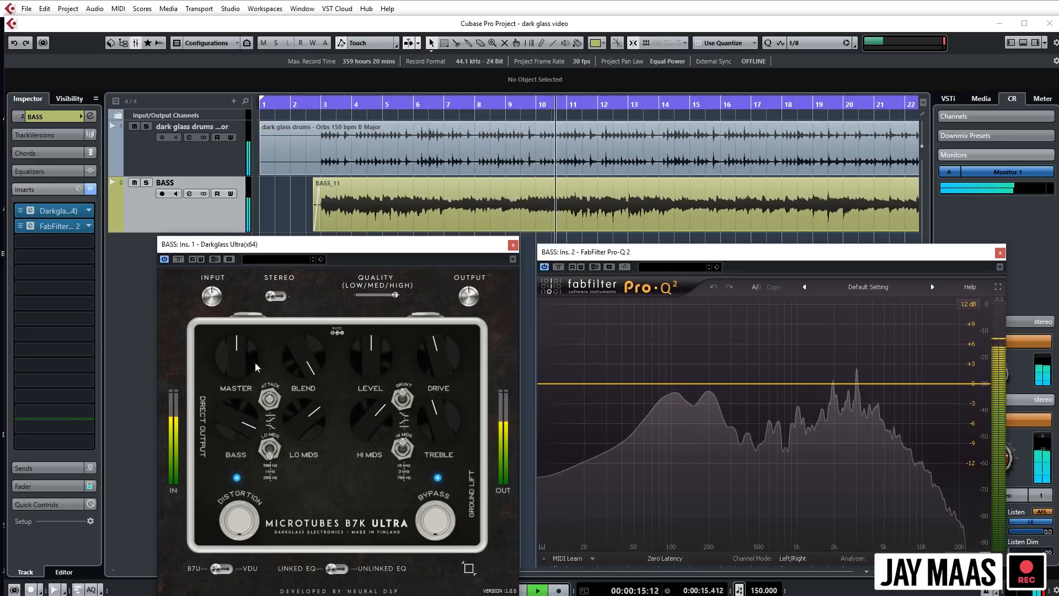
# - Compare the bass with the Darkglass plugin bypassed and engaged, and fine-tune Drive to about 11:30, Lo Mids to 2 and Treble to 11 o'clock
pyautogui.click(179, 262)
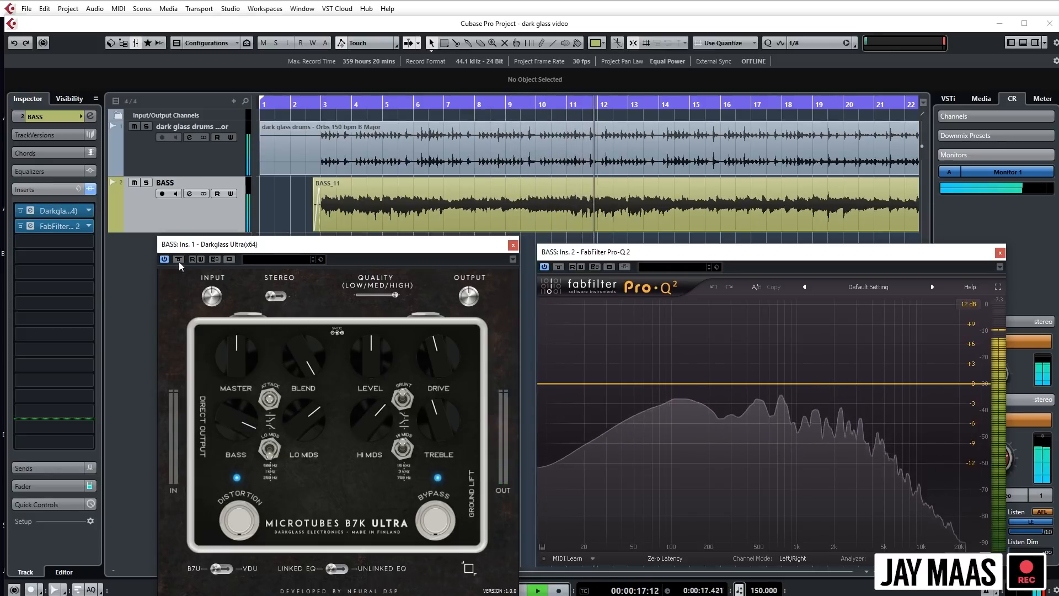
pyautogui.click(179, 261)
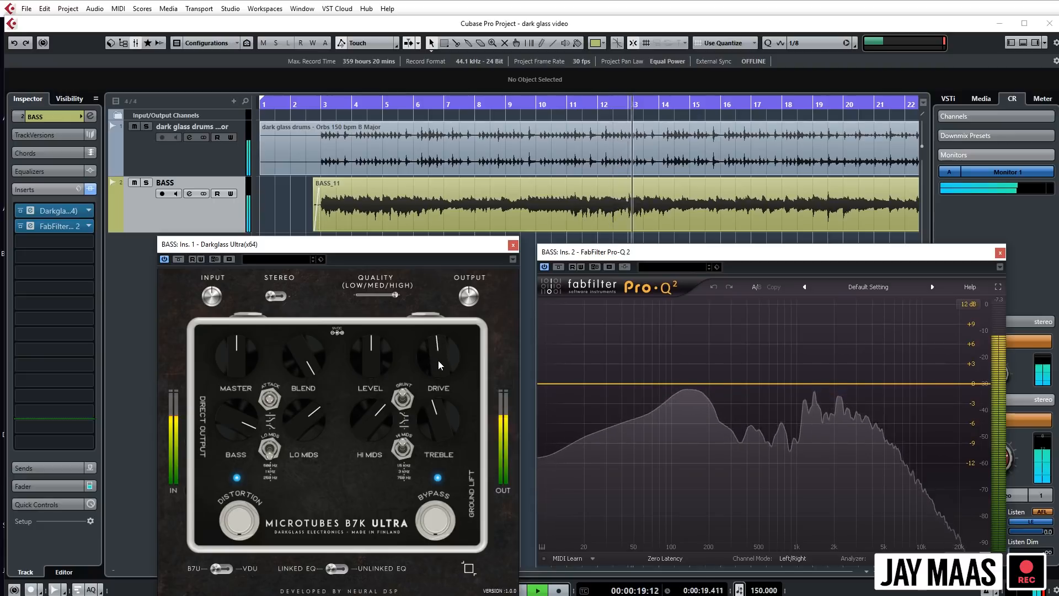
pyautogui.moveTo(439, 361); pyautogui.dragTo(439, 365)
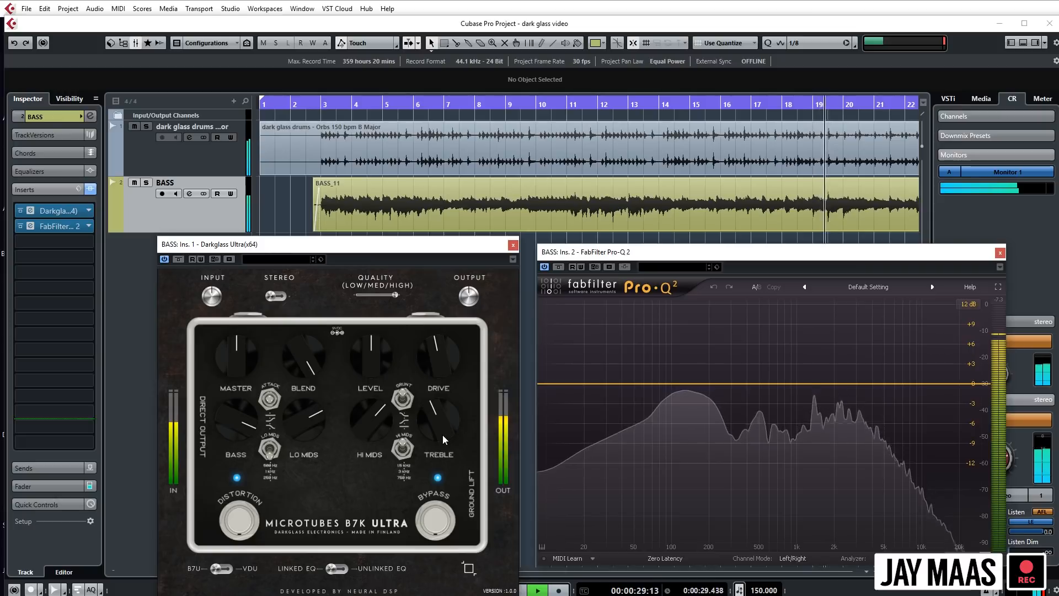
pyautogui.press('space')
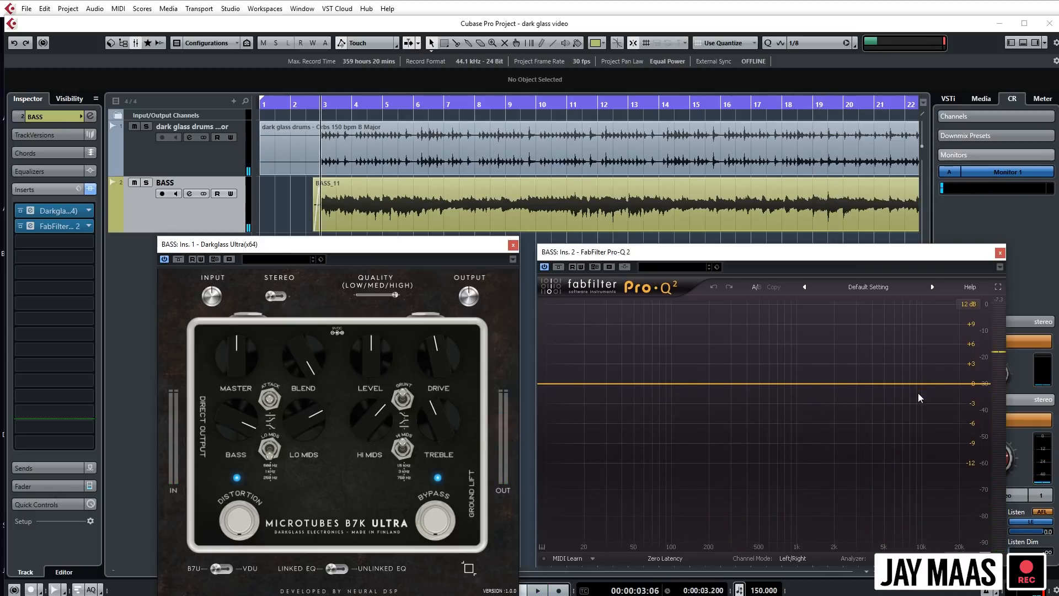
# - Add a High Cut band in Pro-Q 2 at about 7940 Hz with a Q of 1.125
pyautogui.moveTo(934, 384); pyautogui.dragTo(936, 393)
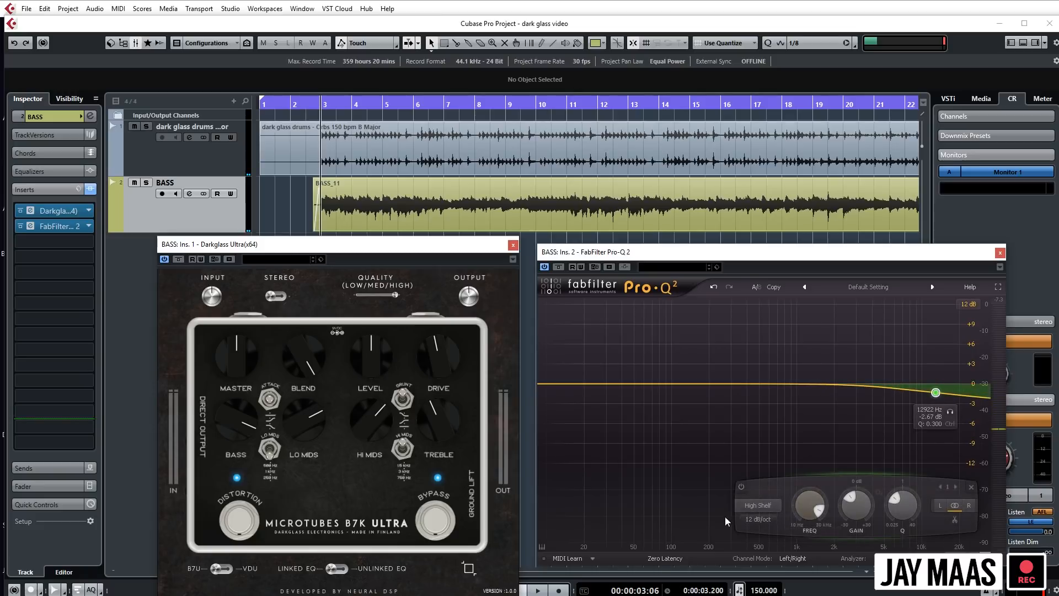
pyautogui.click(763, 511)
pyautogui.click(770, 573)
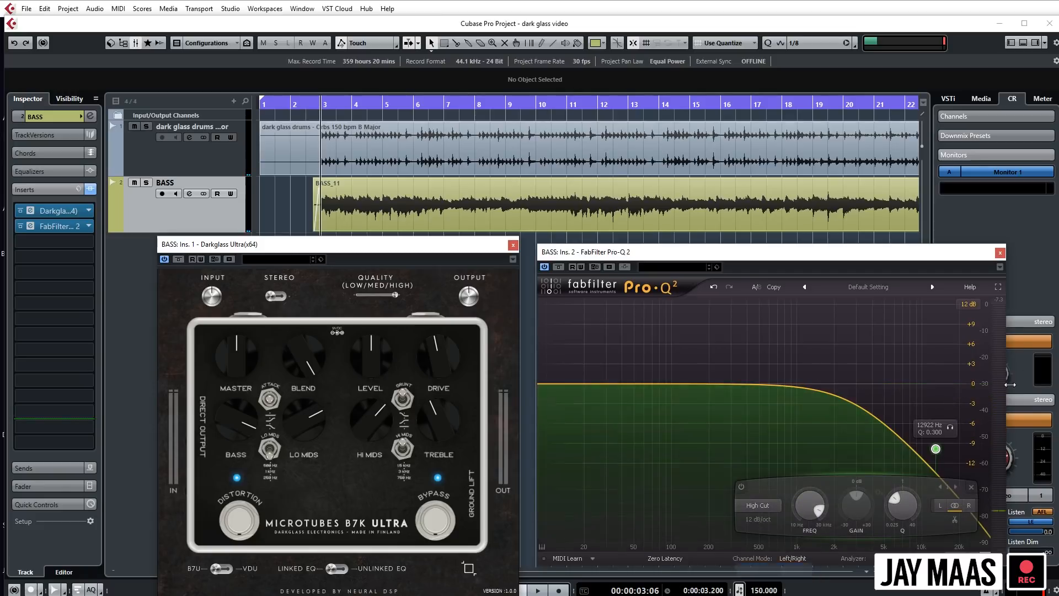
pyautogui.moveTo(936, 384); pyautogui.dragTo(908, 378)
# - Solo the bass track during playback and steepen the high cut to 24 dB/oct at about 7470 Hz
pyautogui.press('s')
pyautogui.press('space')
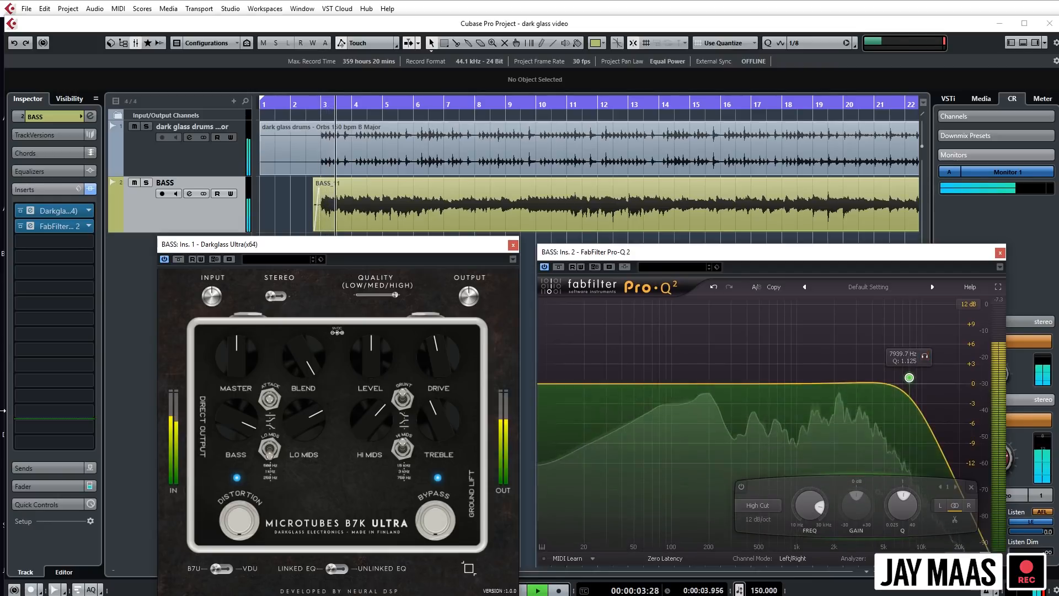
pyautogui.moveTo(923, 355); pyautogui.dragTo(925, 356)
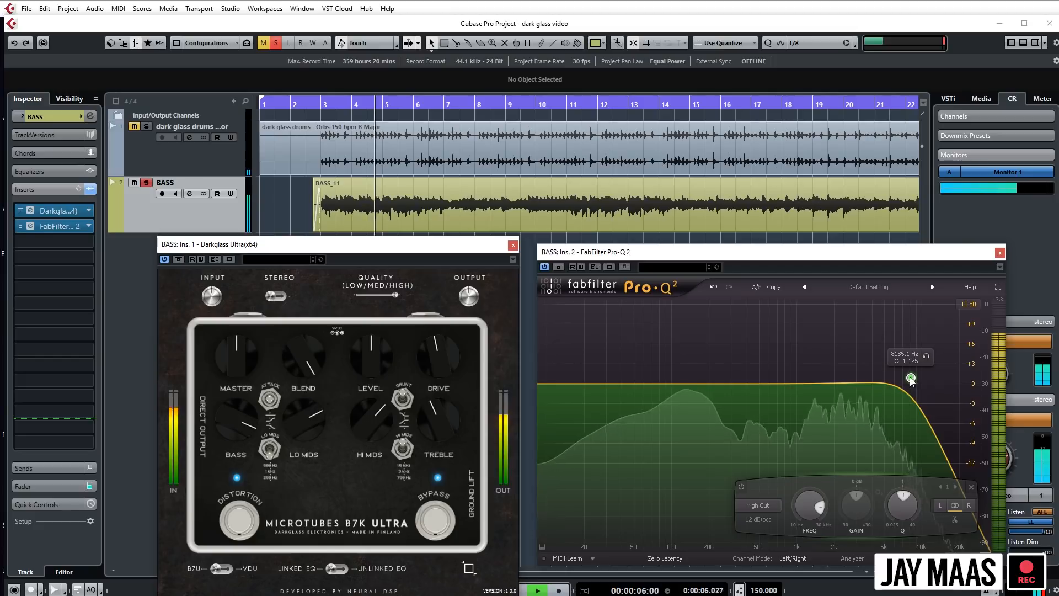
pyautogui.click(758, 519)
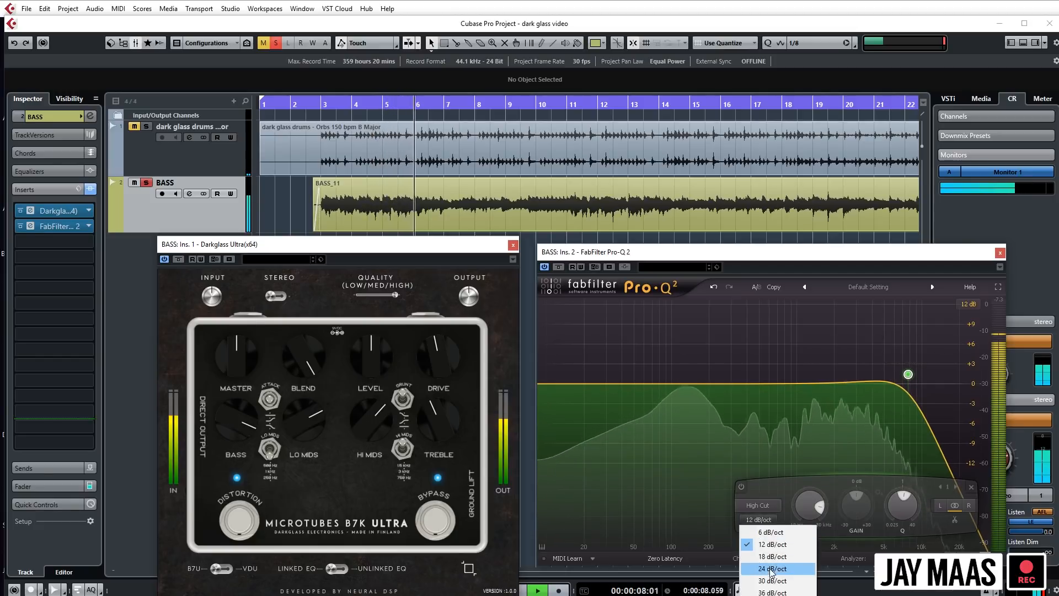
pyautogui.click(761, 559)
pyautogui.moveTo(909, 375)
pyautogui.mouseDown()
pyautogui.moveTo(910, 389)
pyautogui.moveTo(919, 360)
pyautogui.mouseUp()
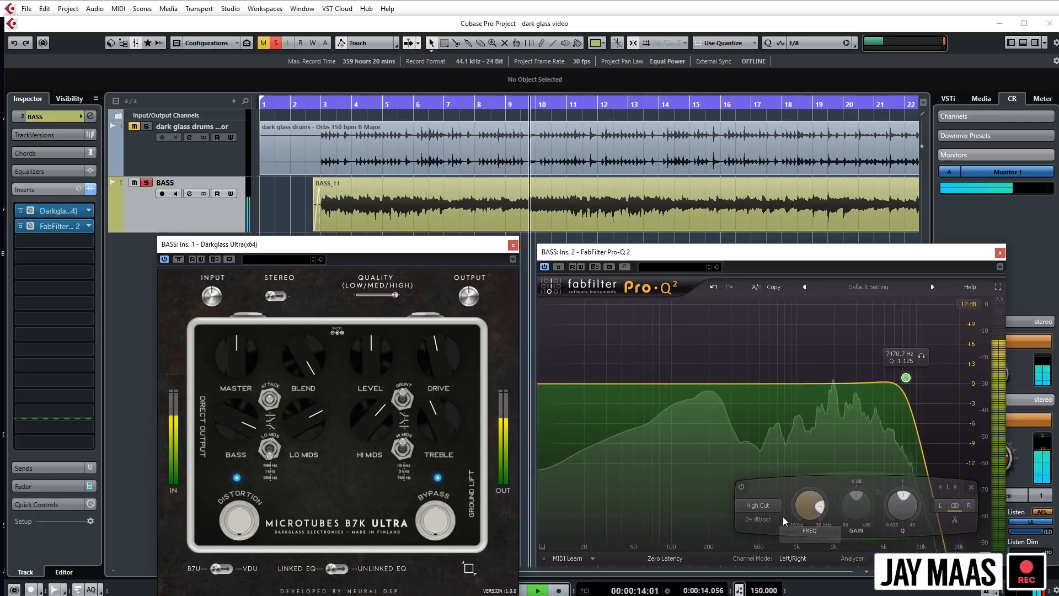
# - Compare the bass with the high-cut band on and off, ease its Q to 1.069, and leave the band bypassed
pyautogui.click(741, 488)
pyautogui.click(741, 488)
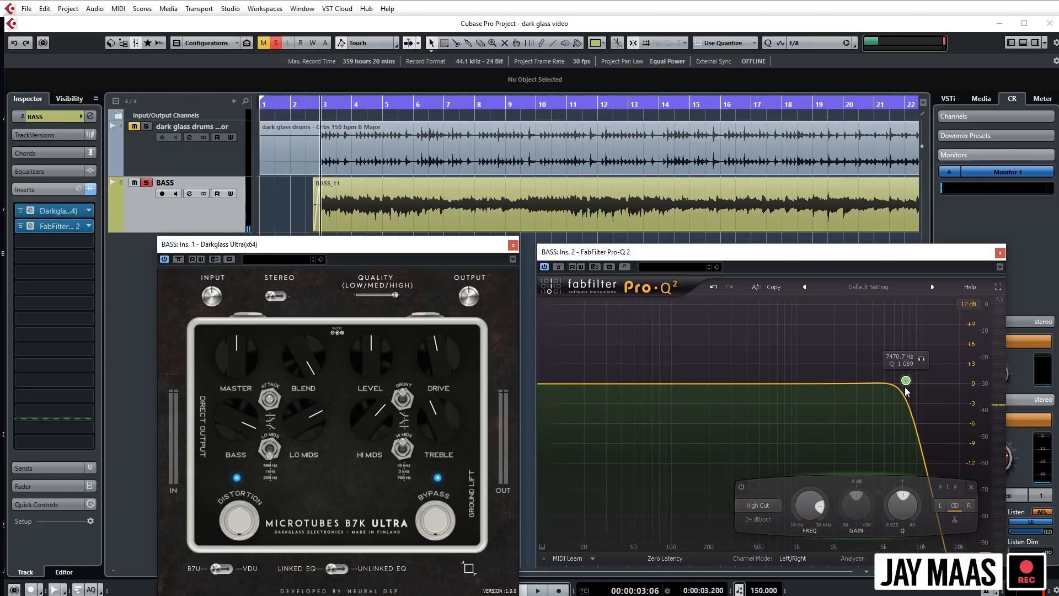
pyautogui.click(741, 488)
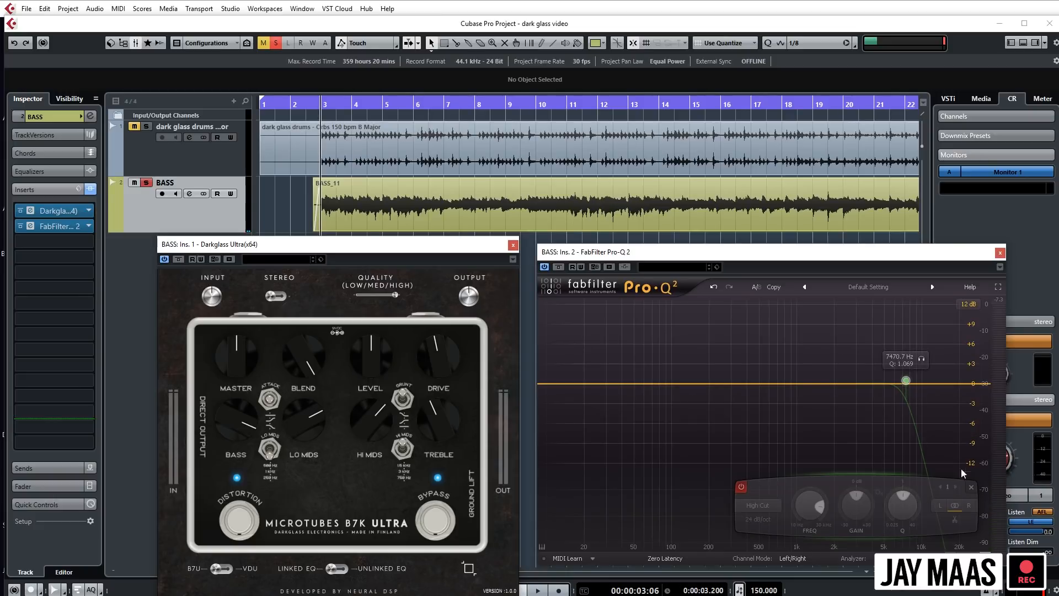
# - Audition the unfiltered bass from about bar 10 and unsolo it to hear it with the drums
pyautogui.click(545, 106)
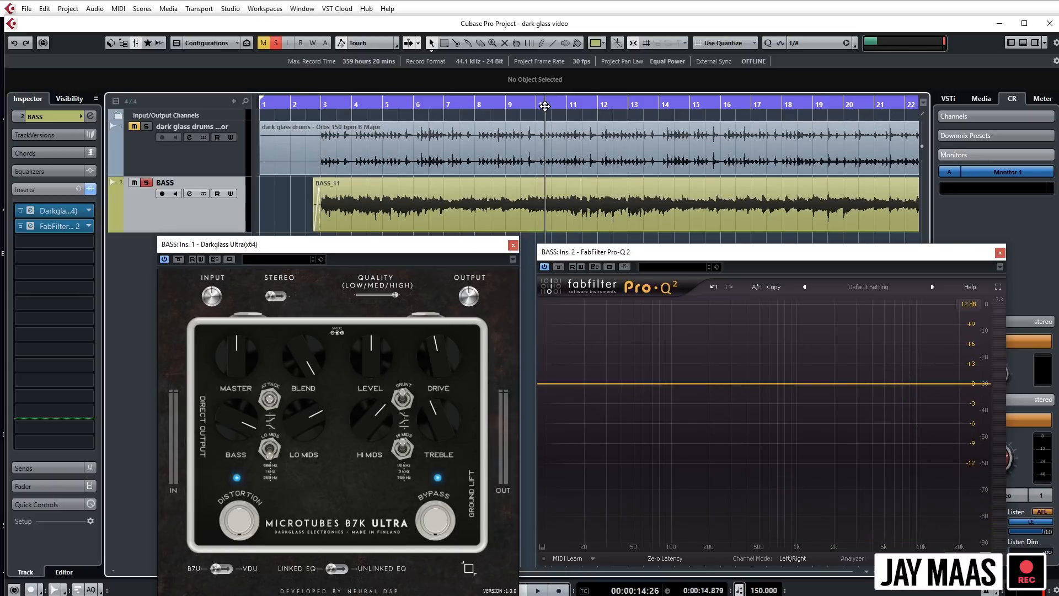
pyautogui.press('space')
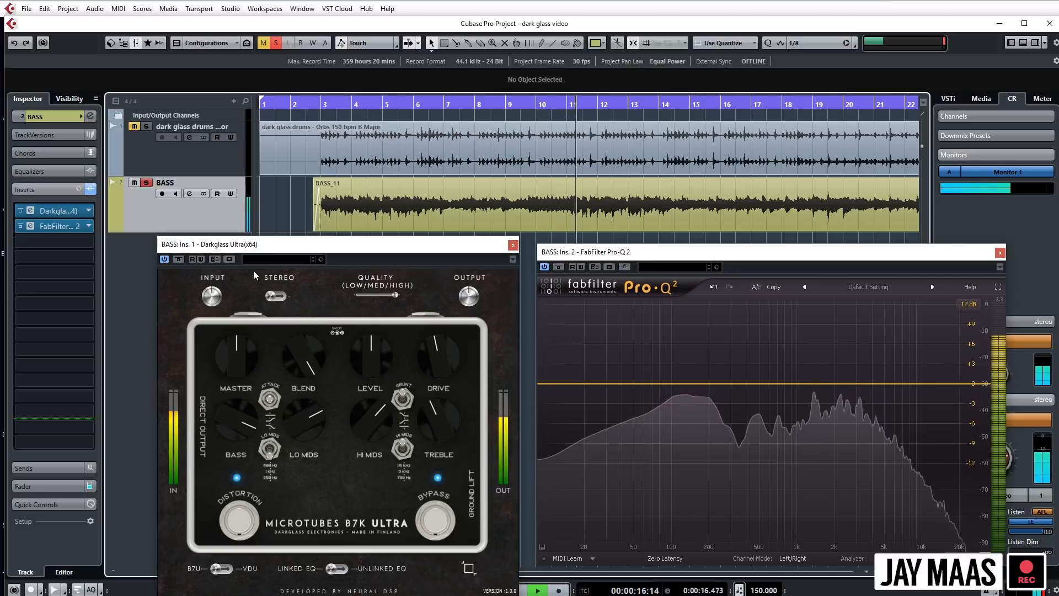
pyautogui.click(146, 183)
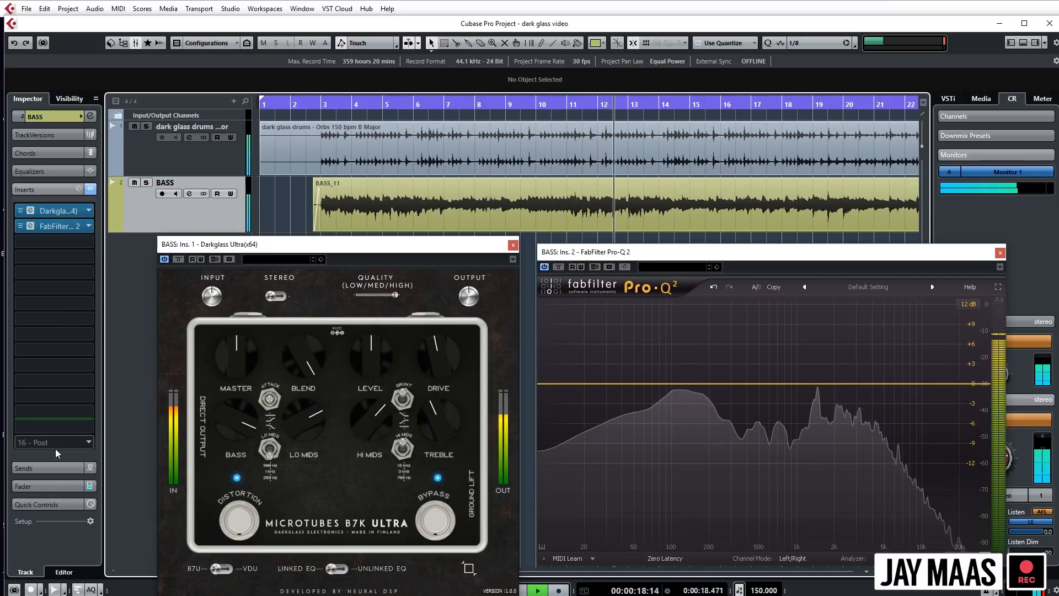
pyautogui.press('space')
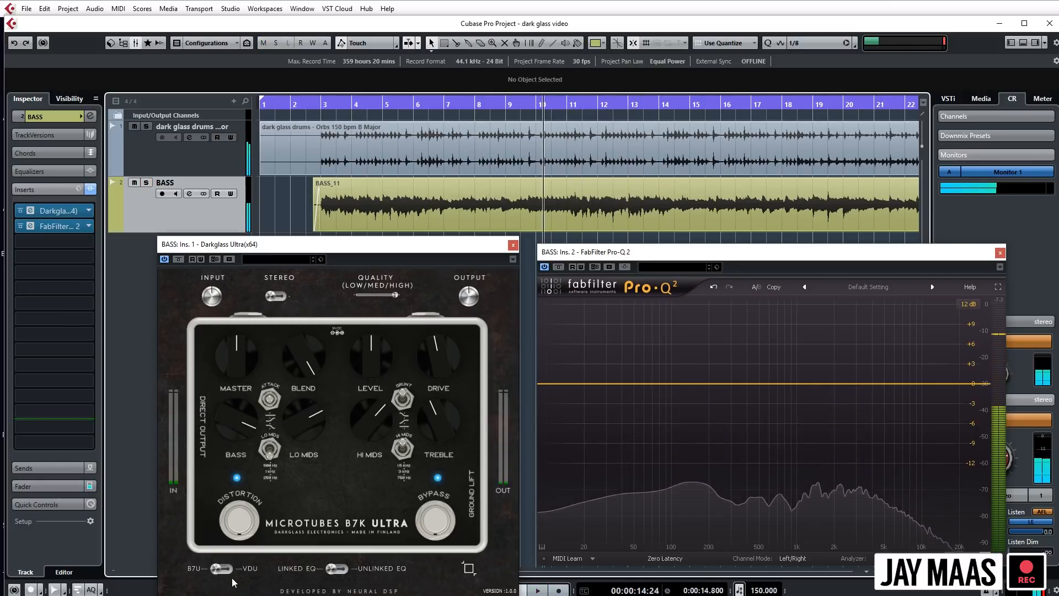
# - Switch the pedal from B7U to VDU with Drive at about 3 o'clock, and audition it with the drums from around bar 10
pyautogui.click(254, 569)
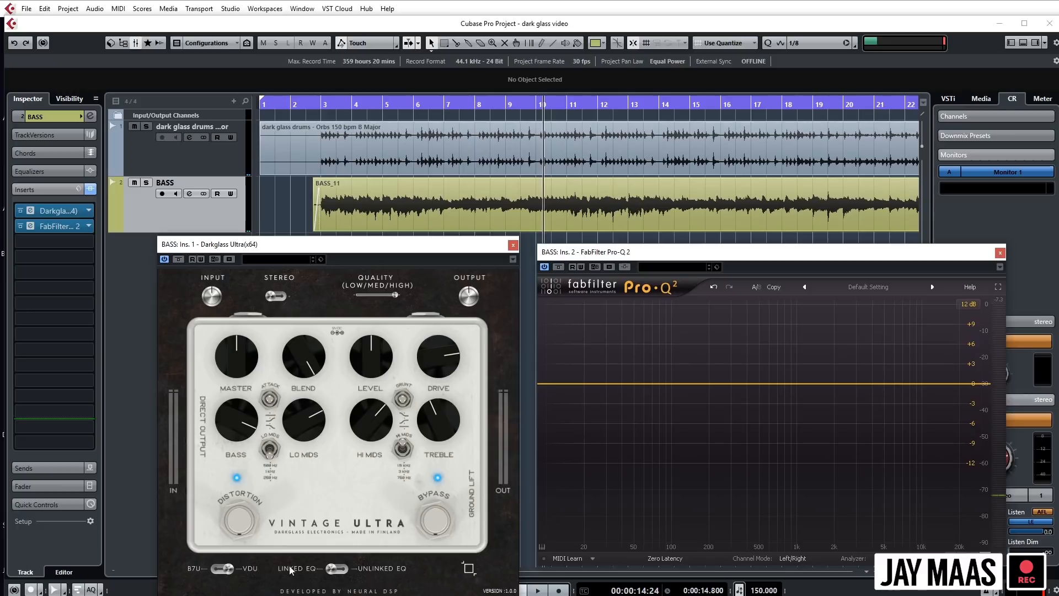
pyautogui.press('space')
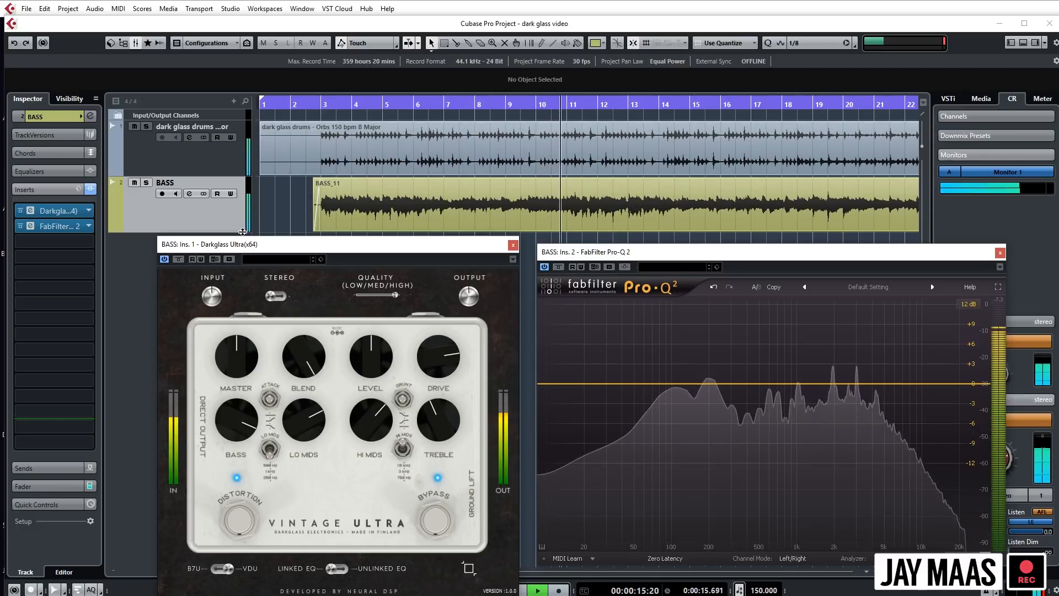
pyautogui.press('space')
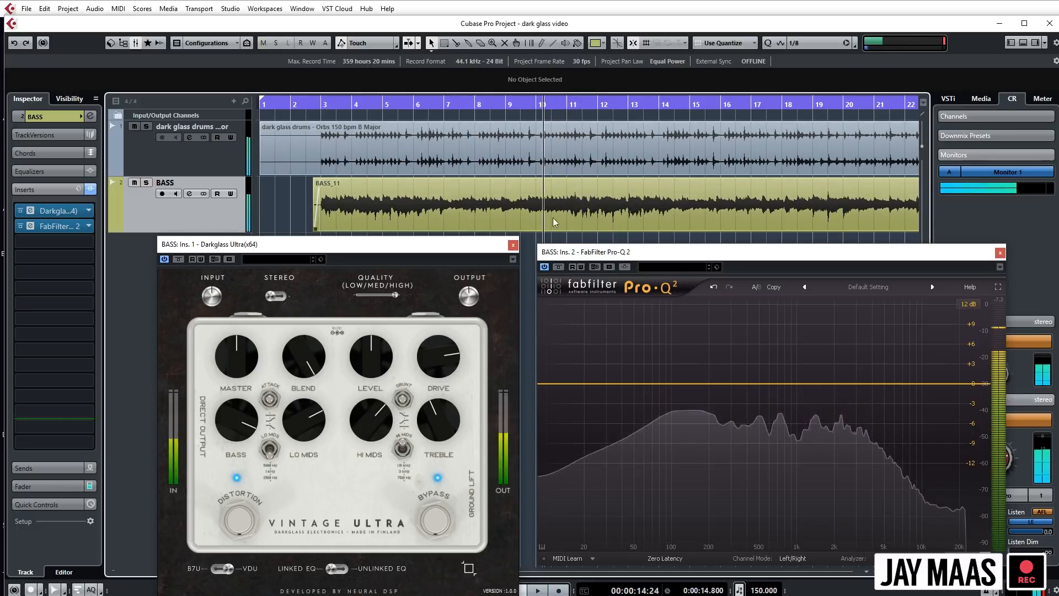
pyautogui.moveTo(560, 104); pyautogui.dragTo(555, 104)
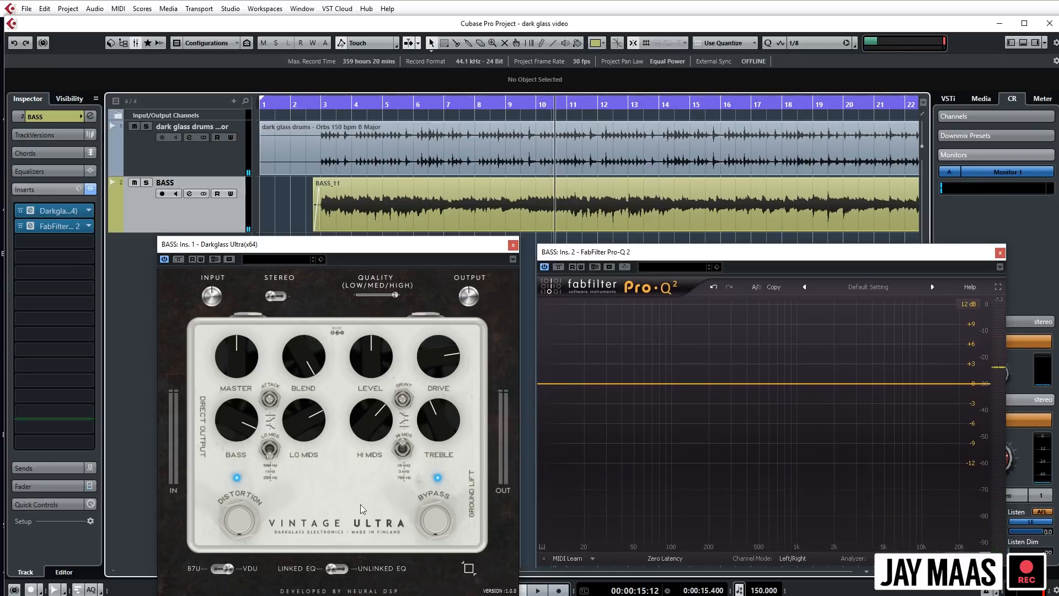
pyautogui.press('space')
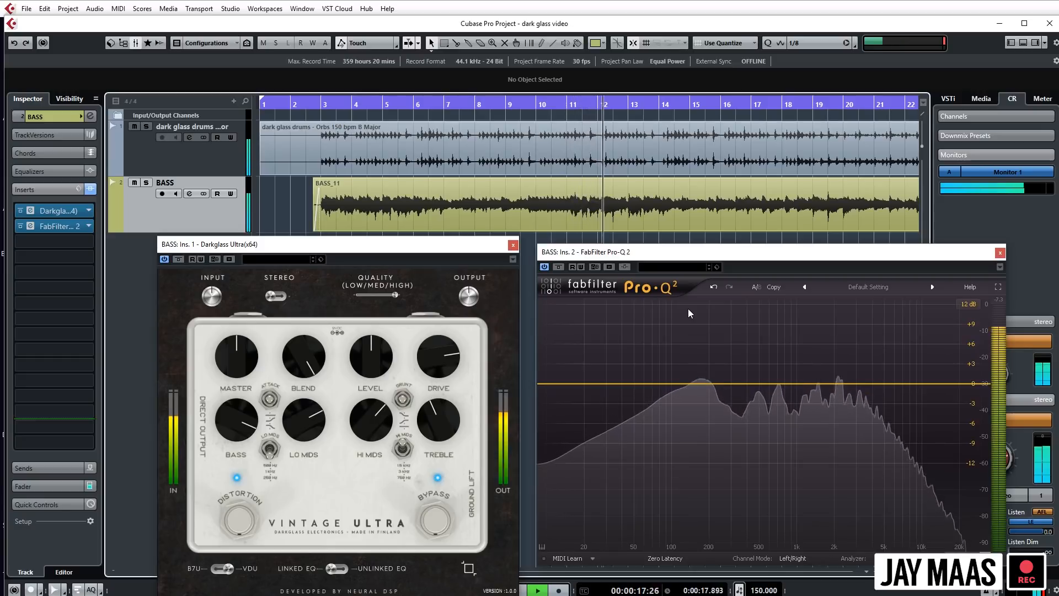
pyautogui.press('space')
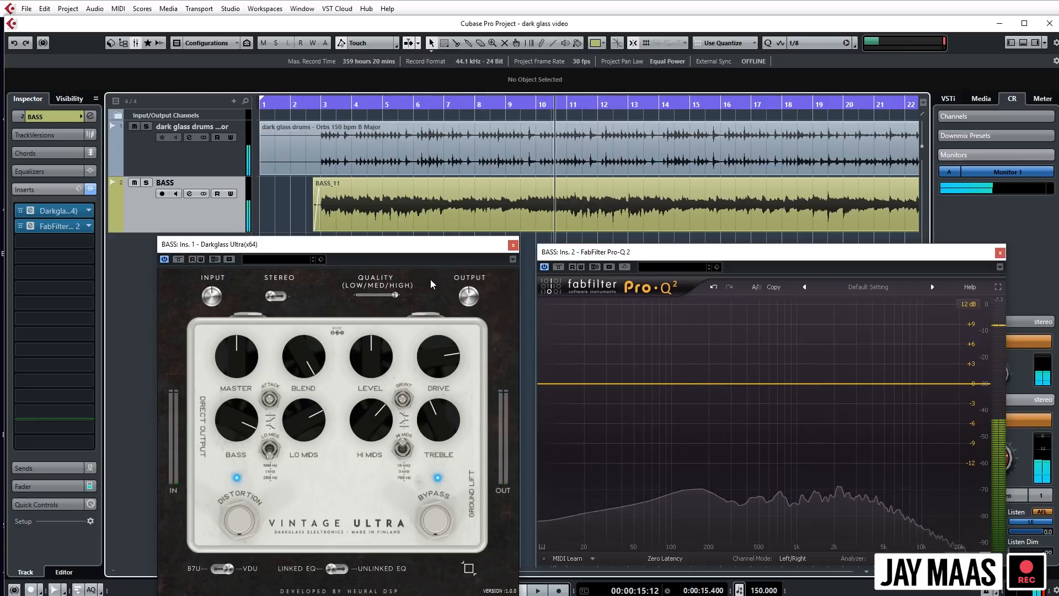
# - Play from around bar 10 and lower the pedal's Hi Mids to about noon and Lo Mids to about 10 o'clock
pyautogui.click(573, 105)
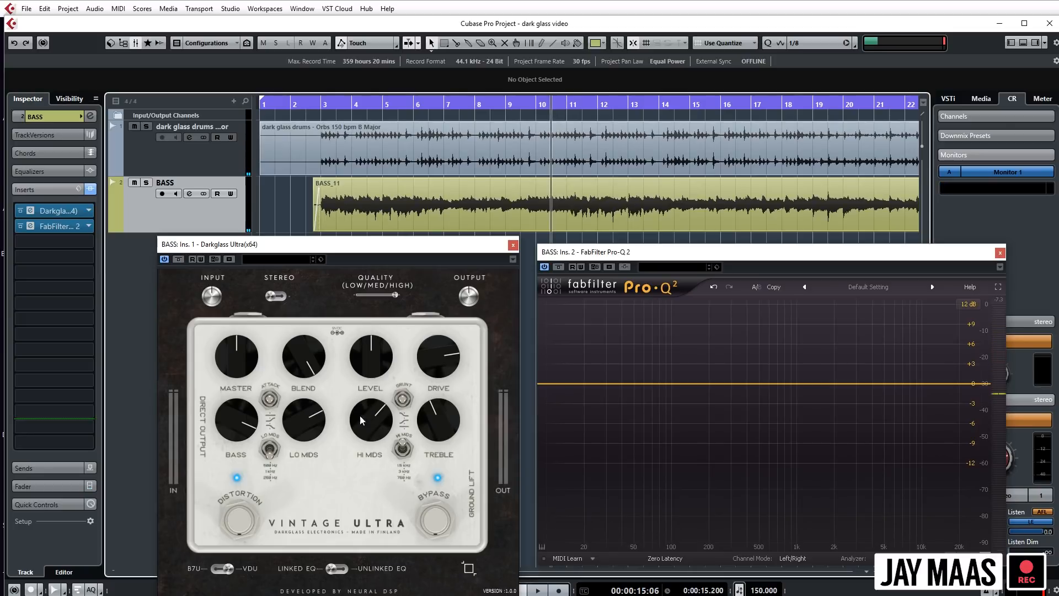
pyautogui.press('space')
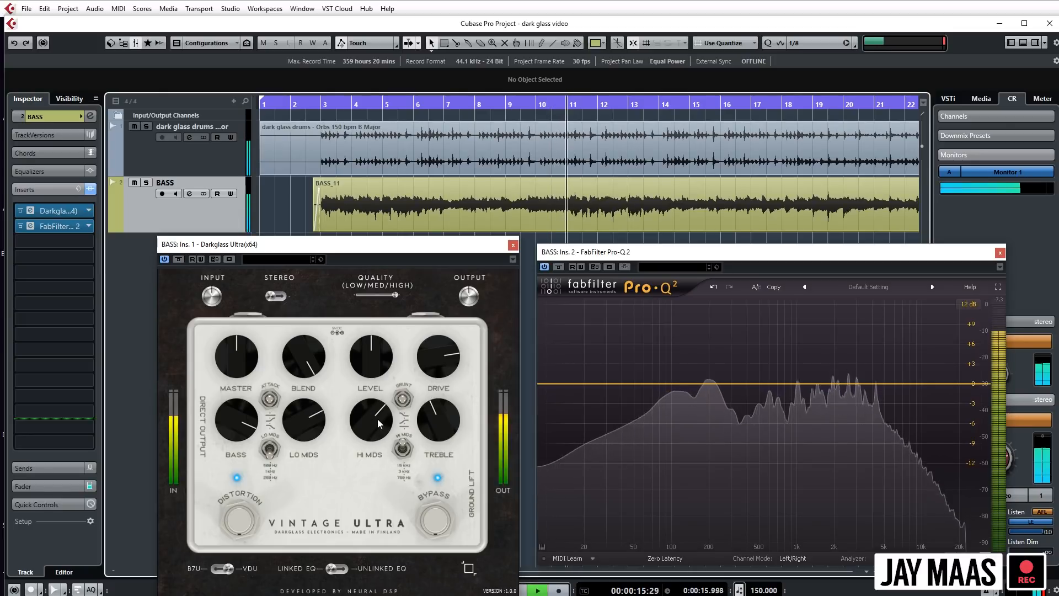
pyautogui.moveTo(375, 421); pyautogui.dragTo(379, 437)
pyautogui.moveTo(313, 422); pyautogui.dragTo(317, 532)
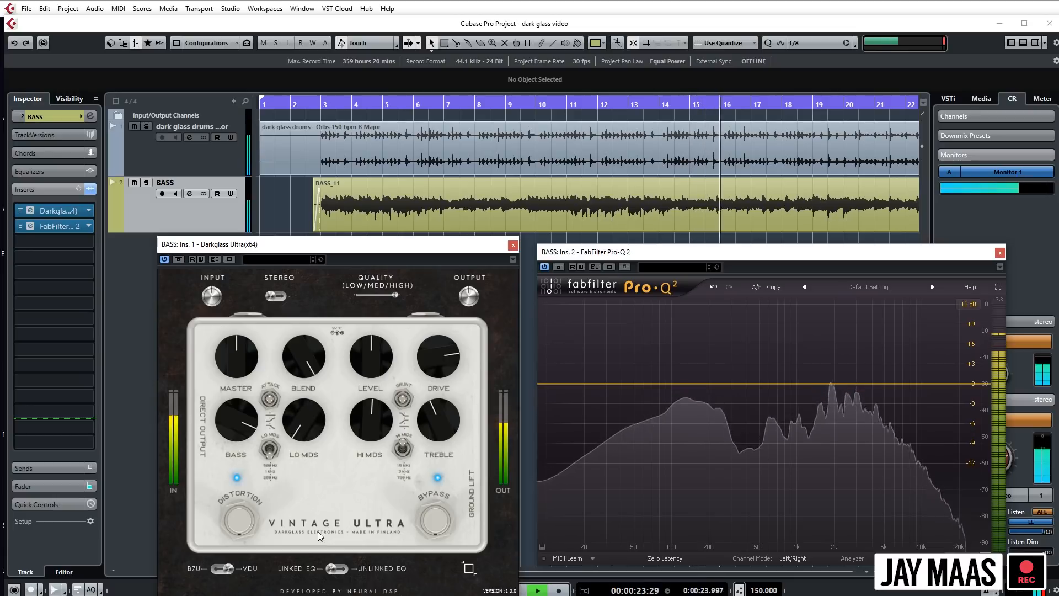
pyautogui.moveTo(296, 420); pyautogui.dragTo(296, 426)
# - Ease Drive back to about 1:30 and trim Treble to about 11 o'clock during playback, stopping once both are set
pyautogui.moveTo(445, 360); pyautogui.dragTo(446, 374)
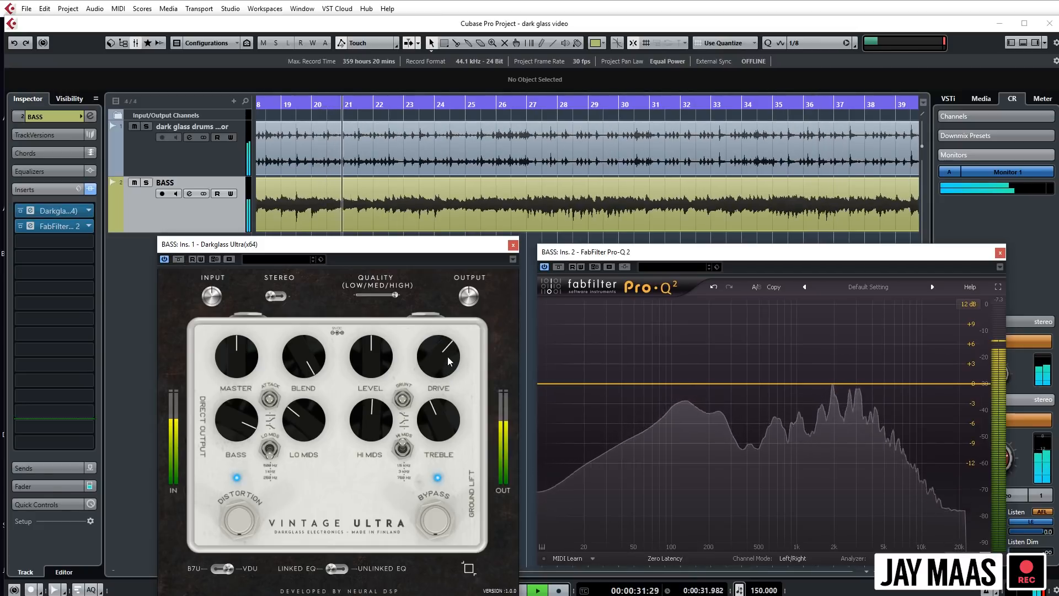
pyautogui.moveTo(447, 420); pyautogui.dragTo(447, 423)
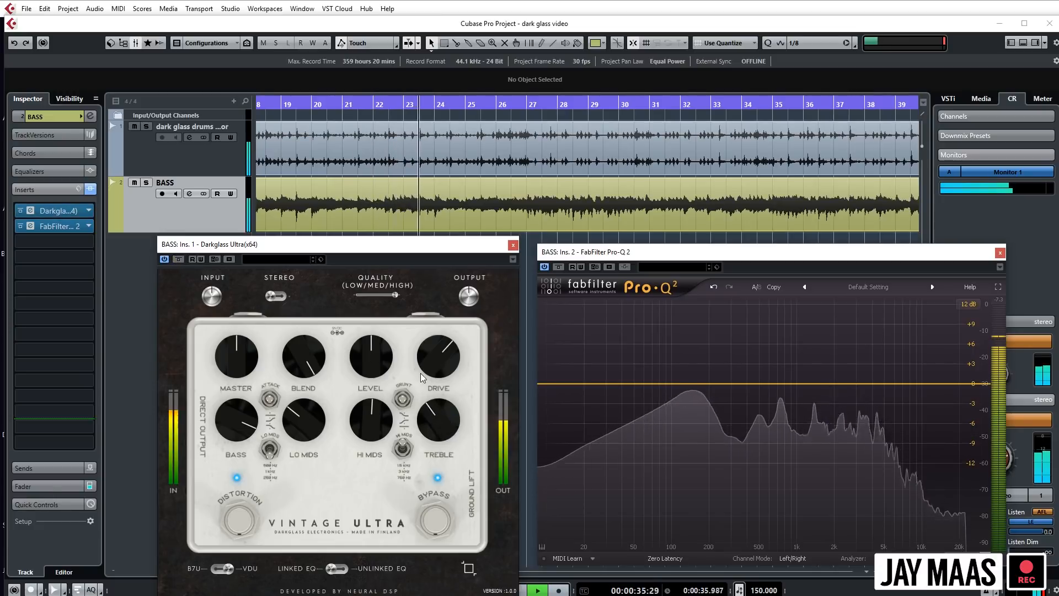
pyautogui.press('space')
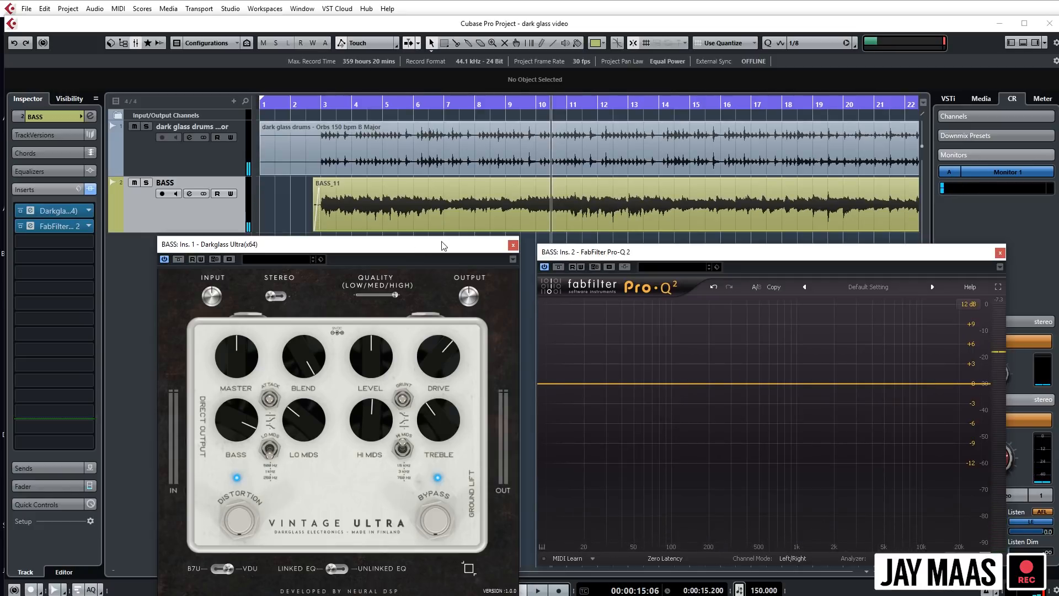
# - Nudge the pedal window, fine-tune Bass to about 3:30 and Lo Mids to about 10 o'clock, and raise Drive to about 2 o'clock during playback
pyautogui.moveTo(359, 249); pyautogui.dragTo(361, 252)
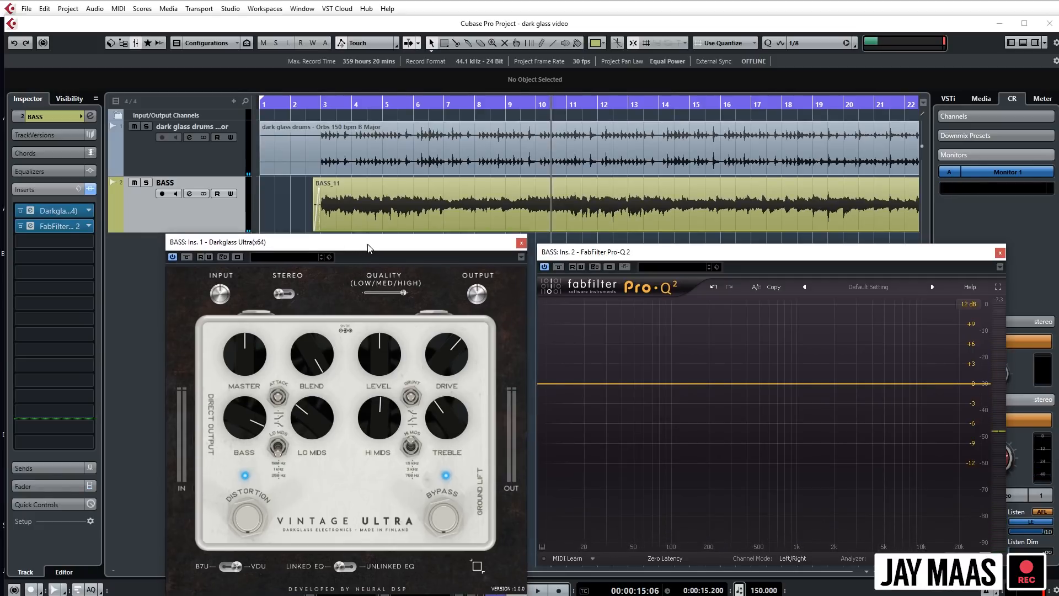
pyautogui.press('space')
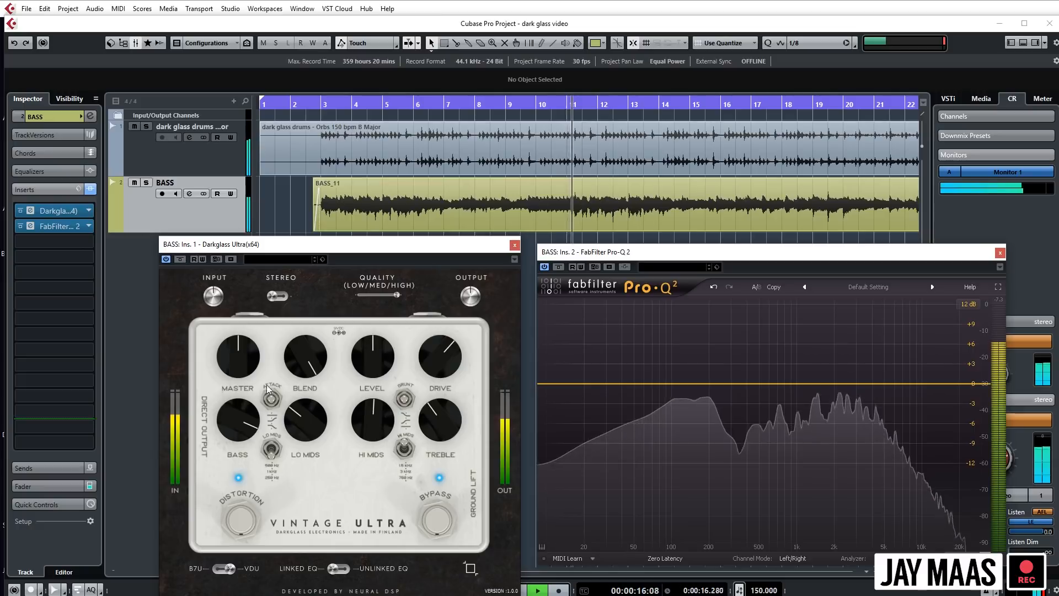
pyautogui.moveTo(240, 419); pyautogui.dragTo(240, 427)
pyautogui.moveTo(317, 440)
pyautogui.mouseDown()
pyautogui.moveTo(319, 403)
pyautogui.moveTo(317, 439)
pyautogui.mouseUp()
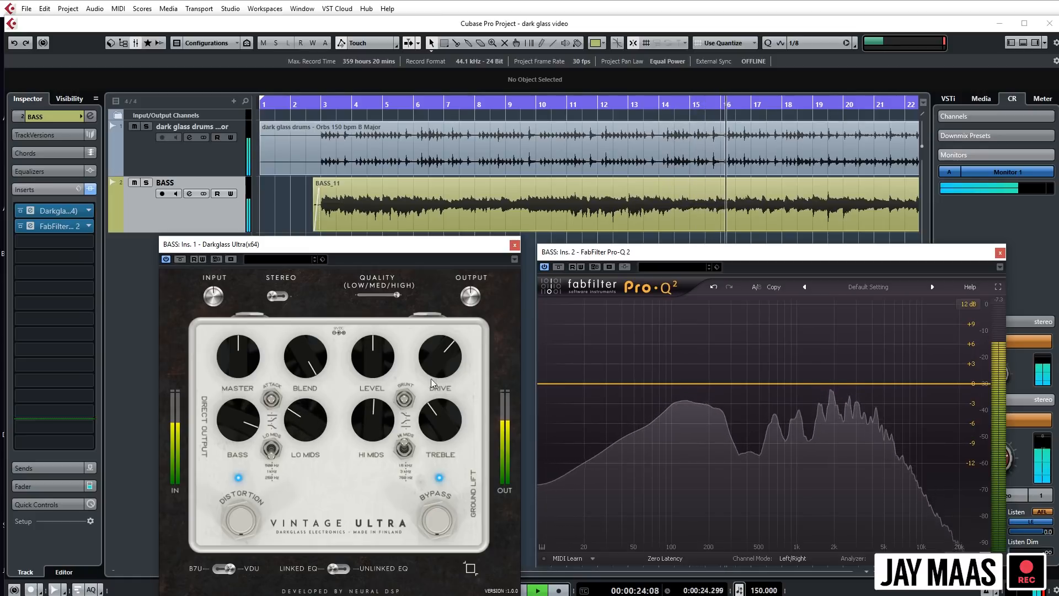
pyautogui.press('space')
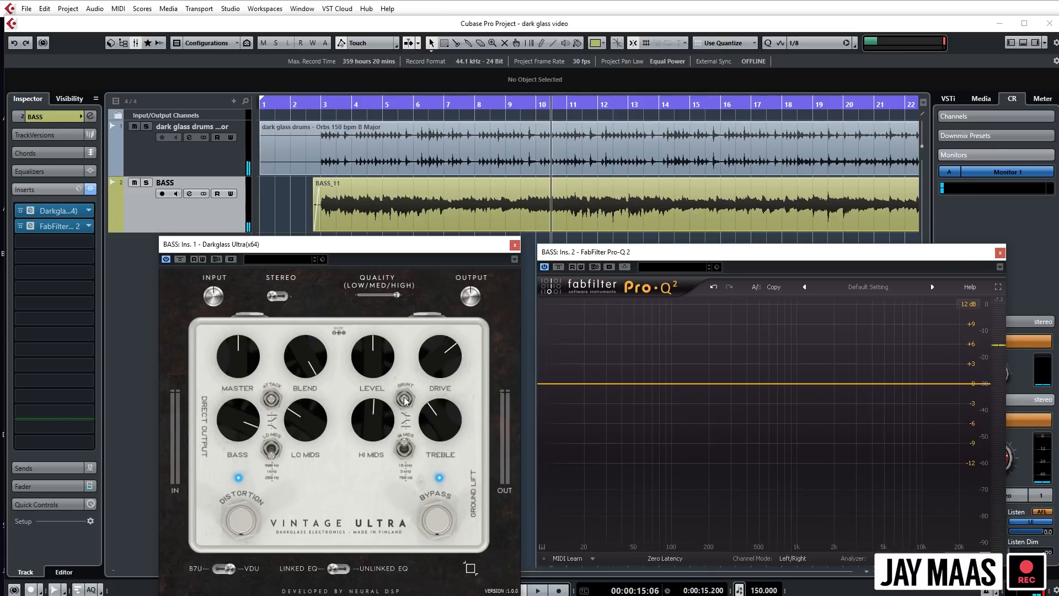
# - Audition the VDU bass with the drums in repeated passes from around bar 10, checking the low end in the Pro-Q 2 spectrum
pyautogui.press('space')
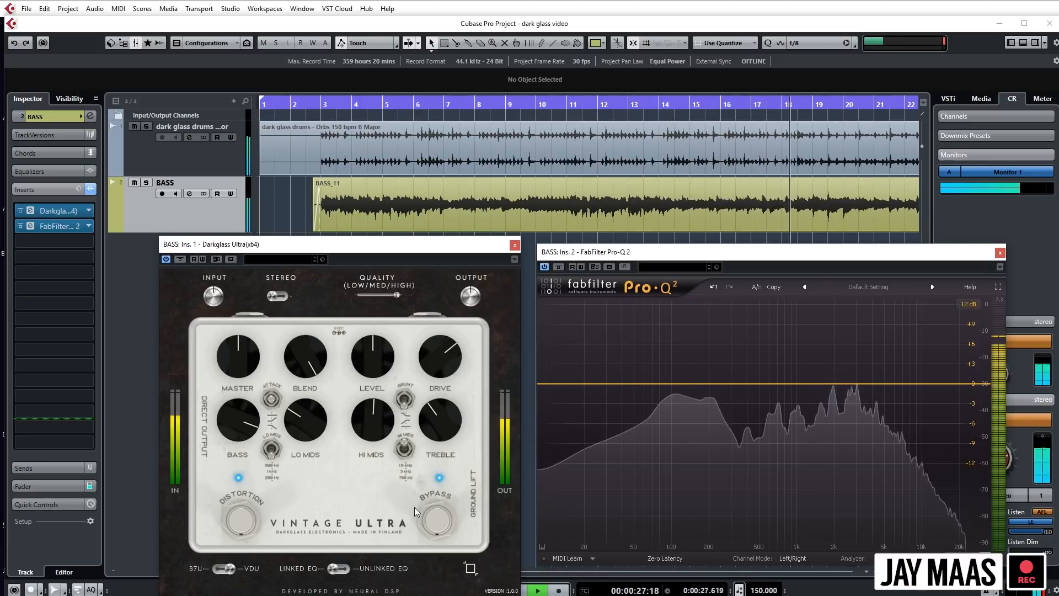
pyautogui.press('space')
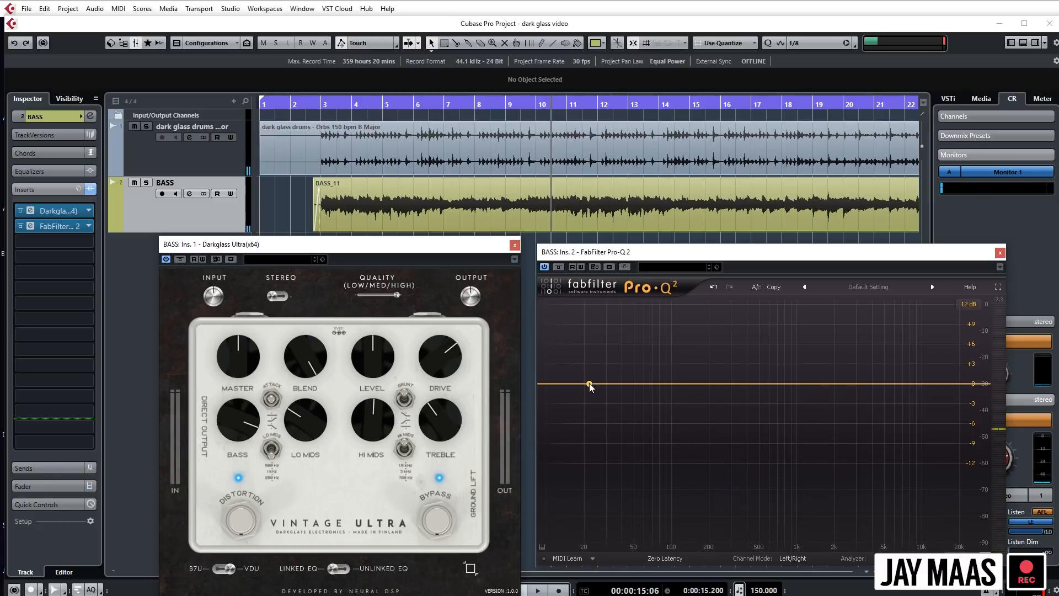
pyautogui.press('space')
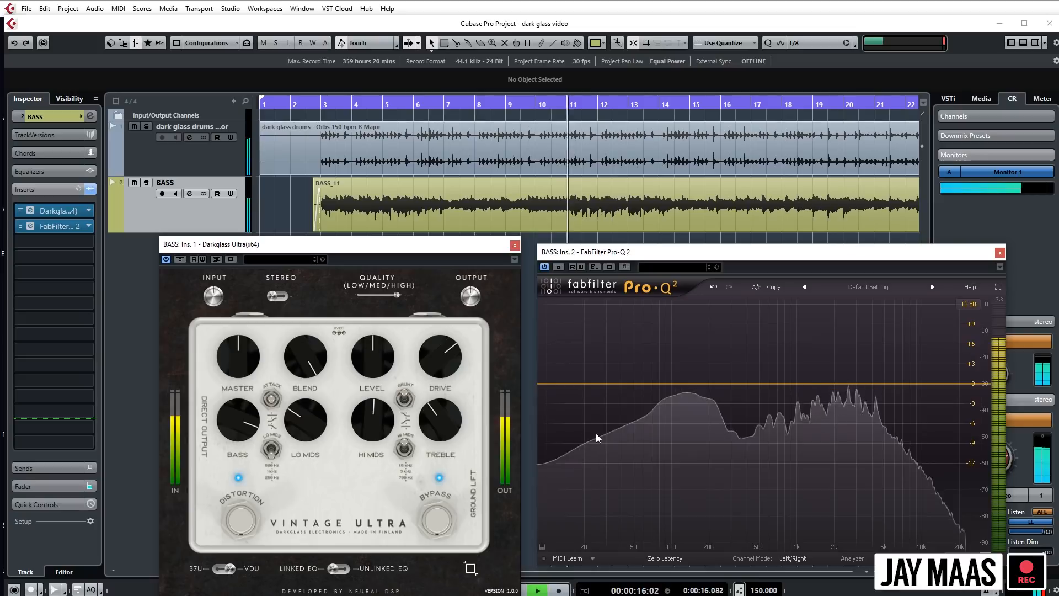
pyautogui.press('space')
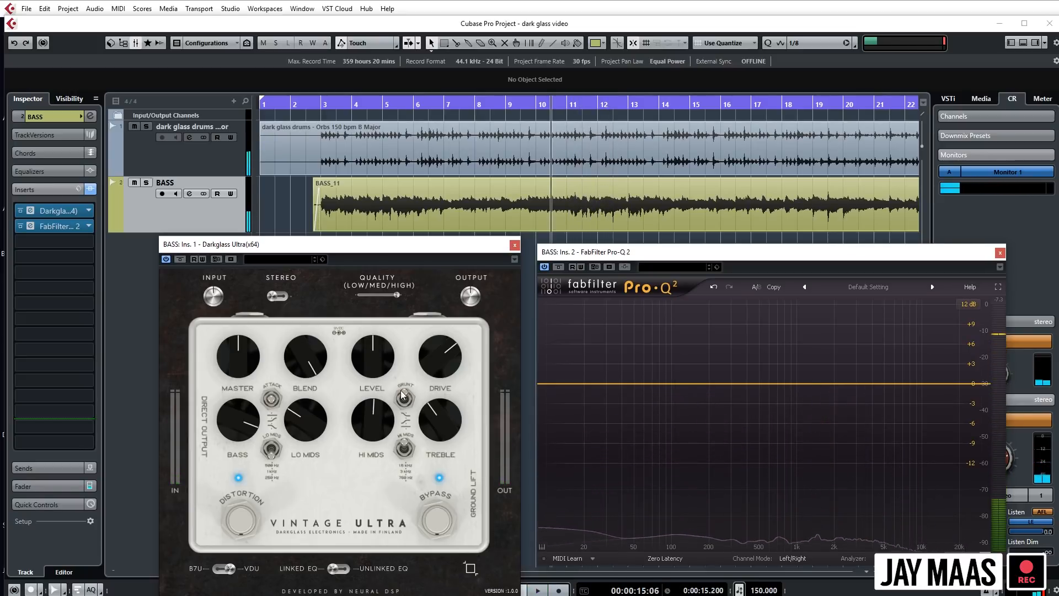
pyautogui.press('space')
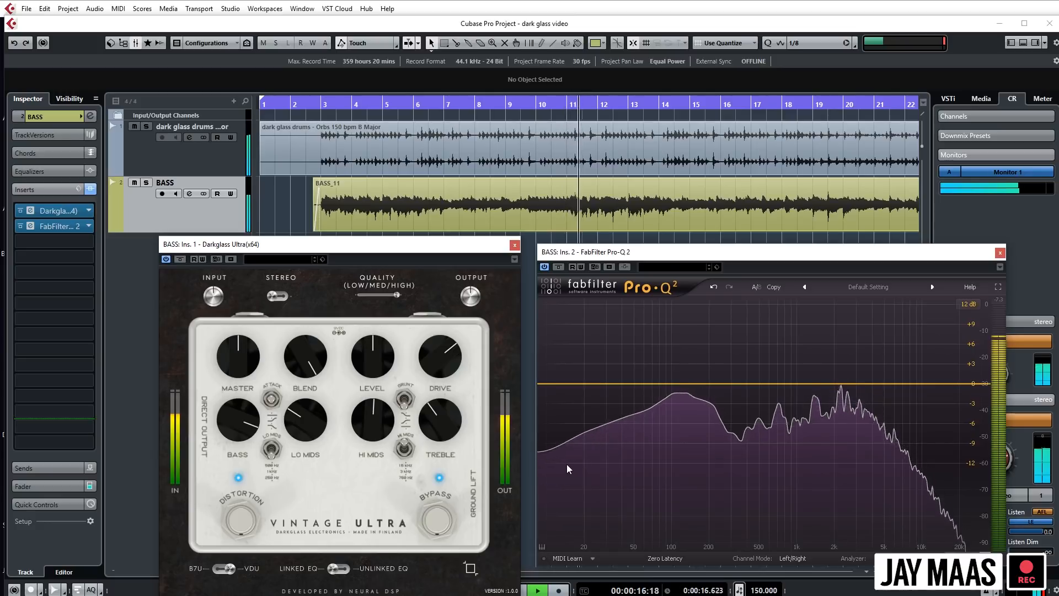
pyautogui.press('space')
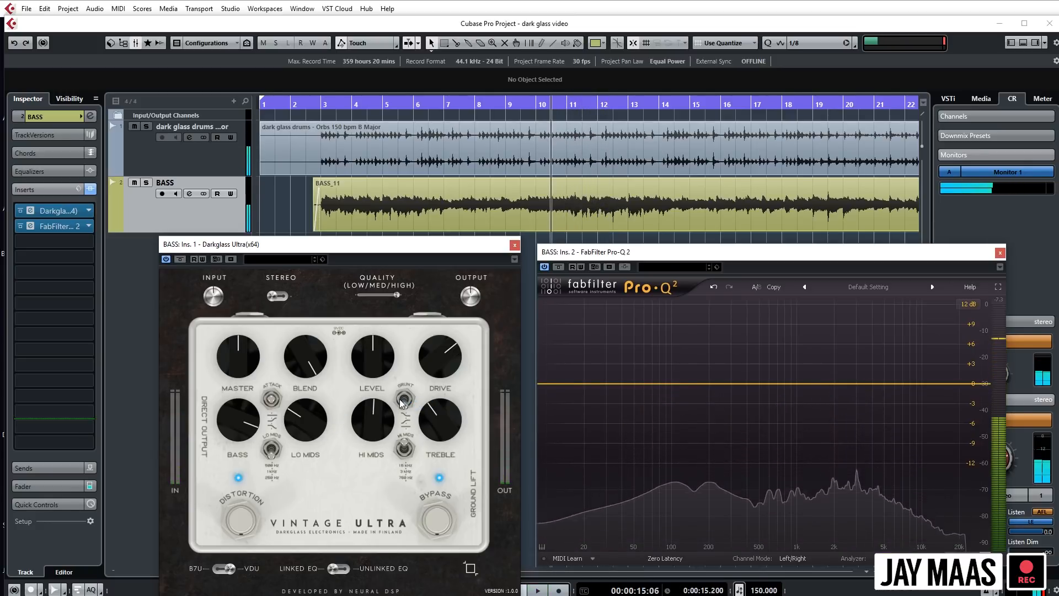
pyautogui.press('space')
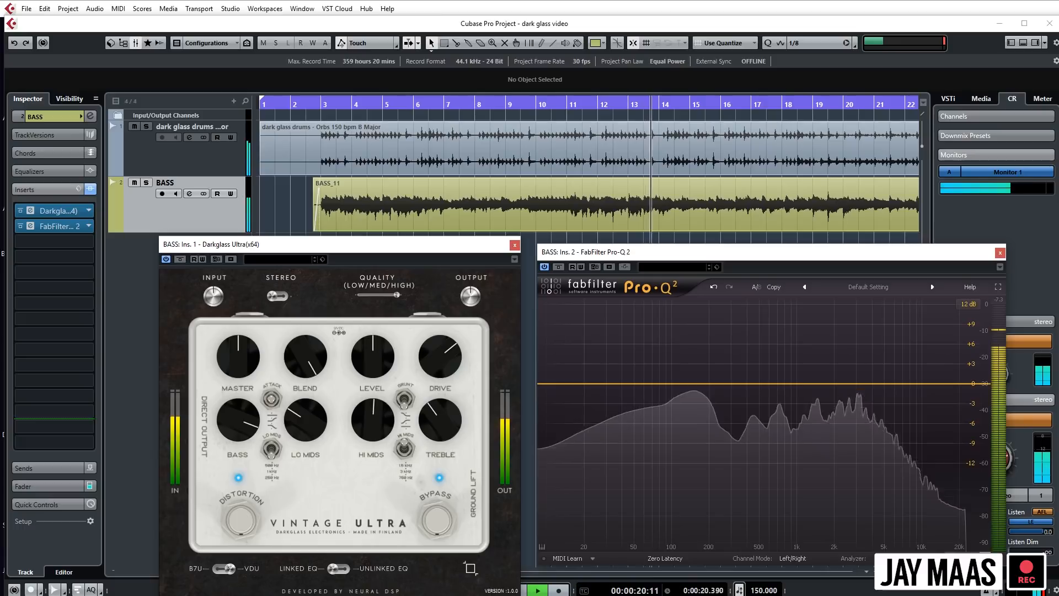
pyautogui.press('space')
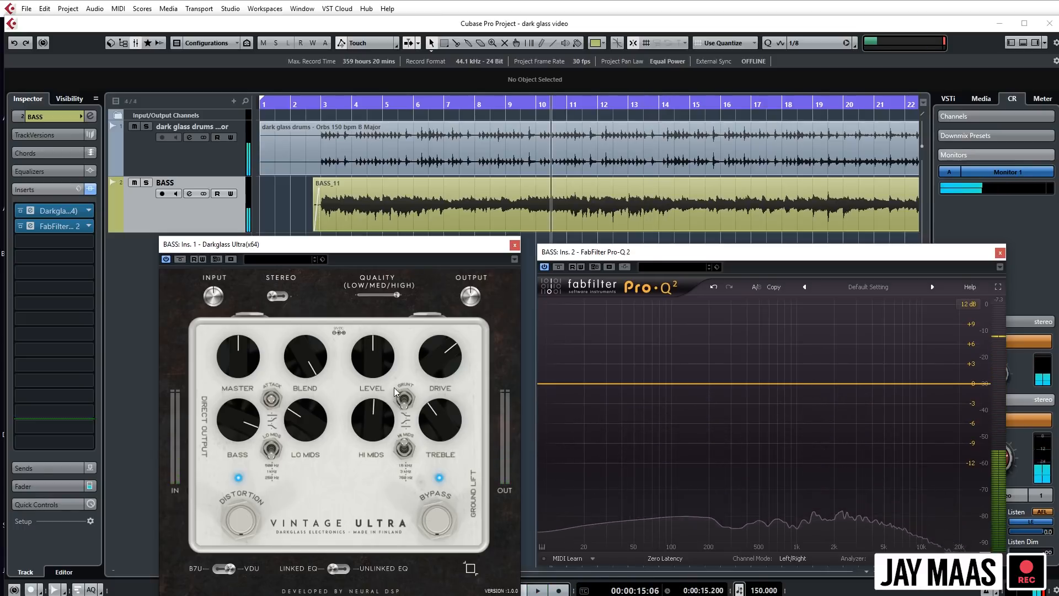
# - Solo the bass track and lower Hi Mids to about 11 o'clock while playing from around bar 10
pyautogui.press('space')
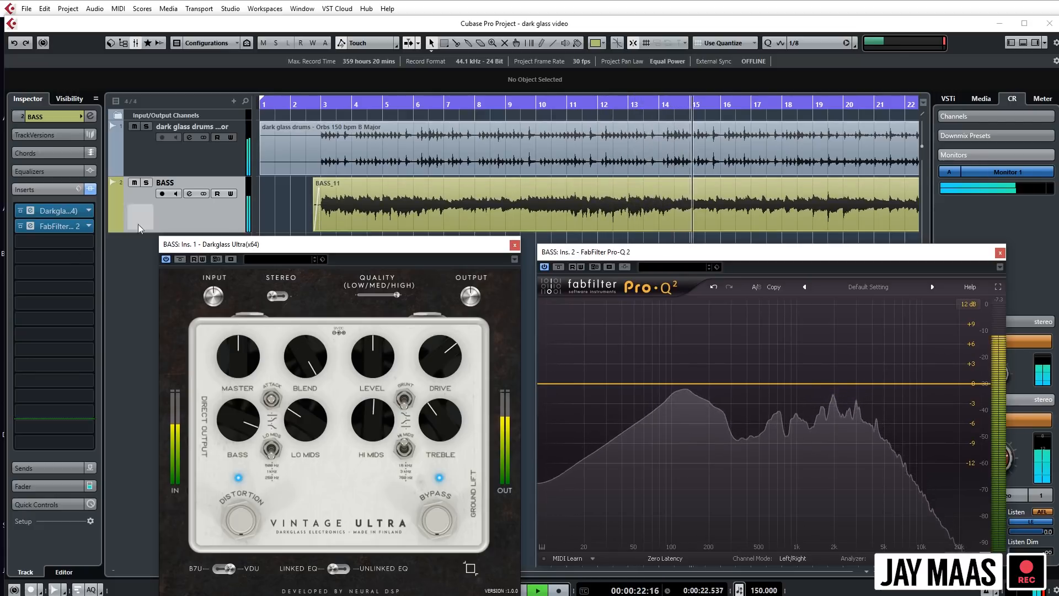
pyautogui.click(146, 183)
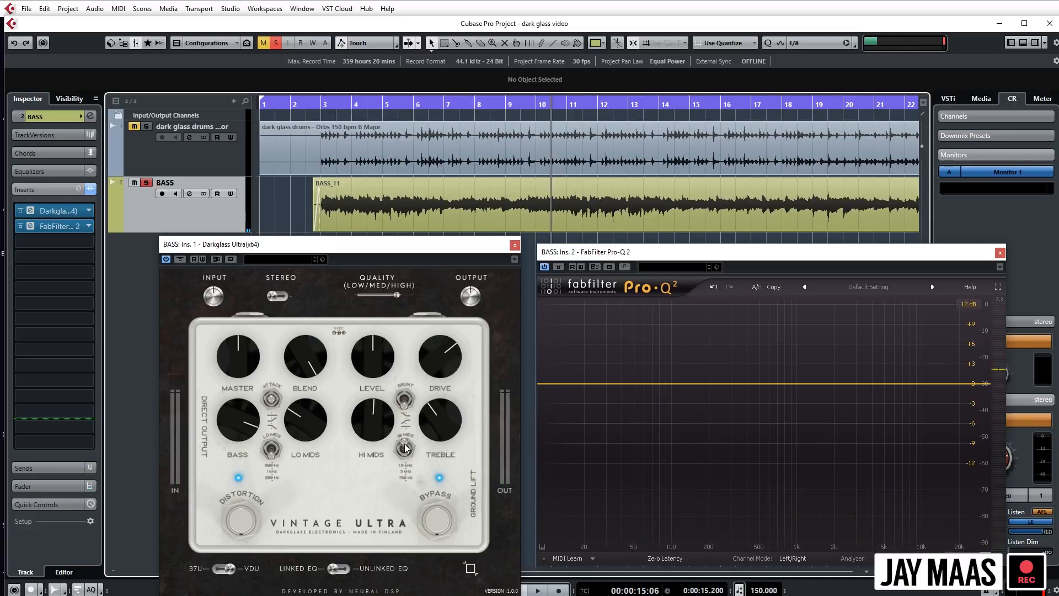
pyautogui.press('space')
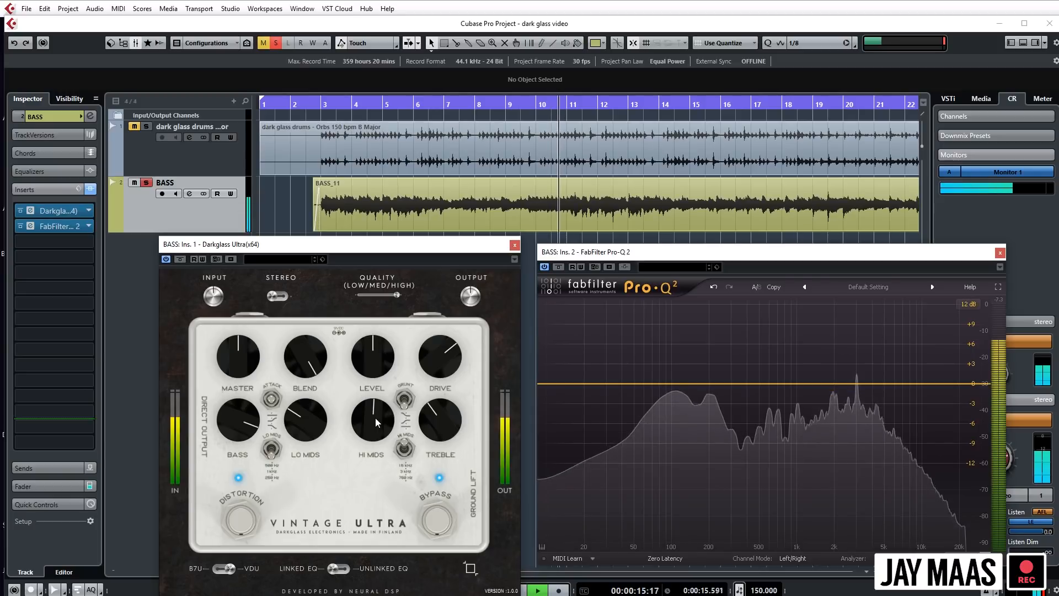
pyautogui.moveTo(375, 418); pyautogui.dragTo(376, 435)
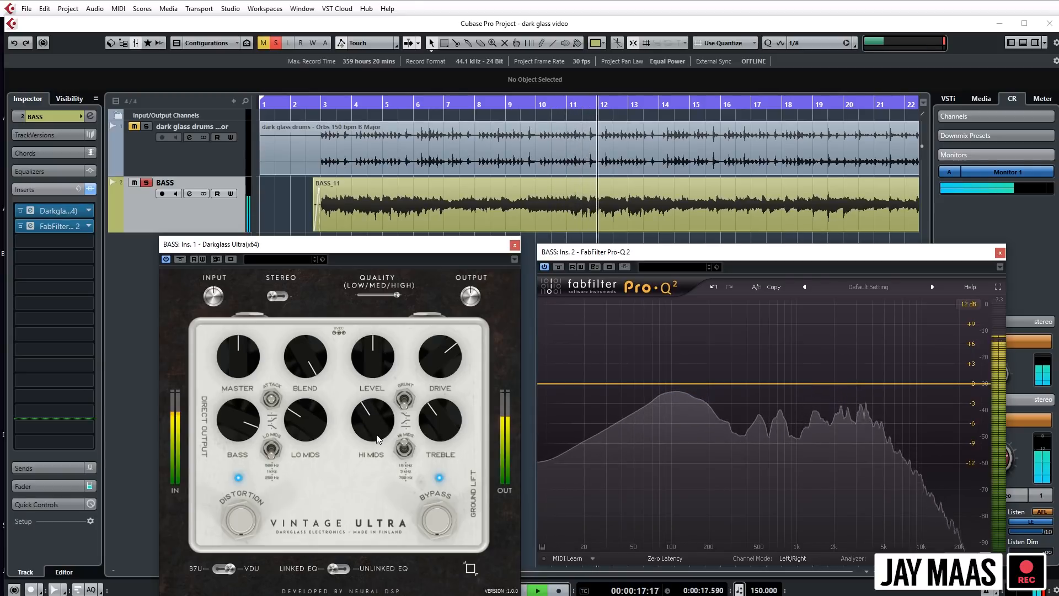
pyautogui.press('space')
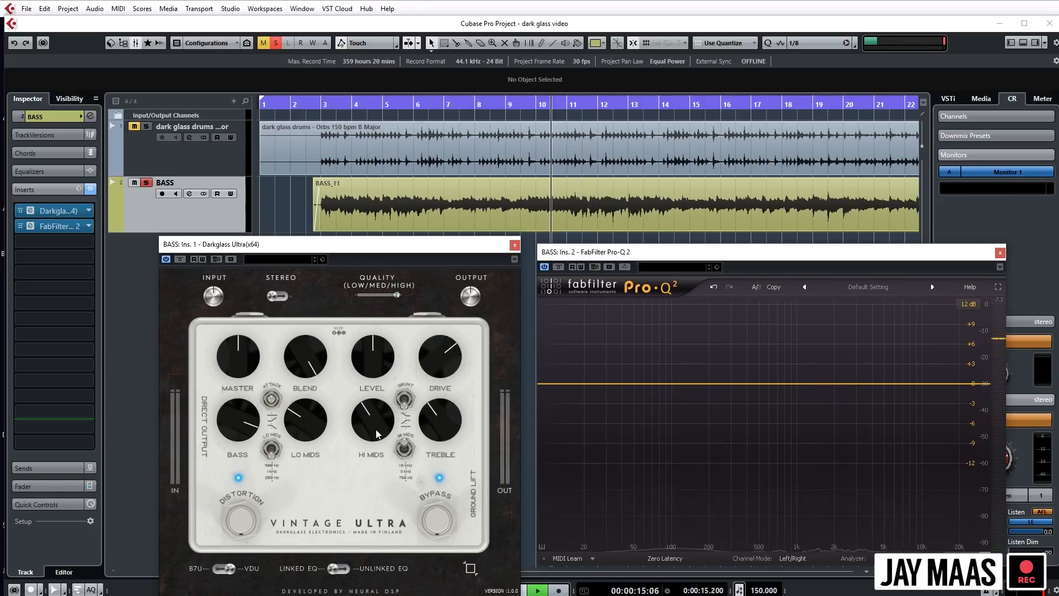
# - Replay the soloed bass, cut Lo Mids to about 9:30, and raise Treble to just under noon
pyautogui.press('space')
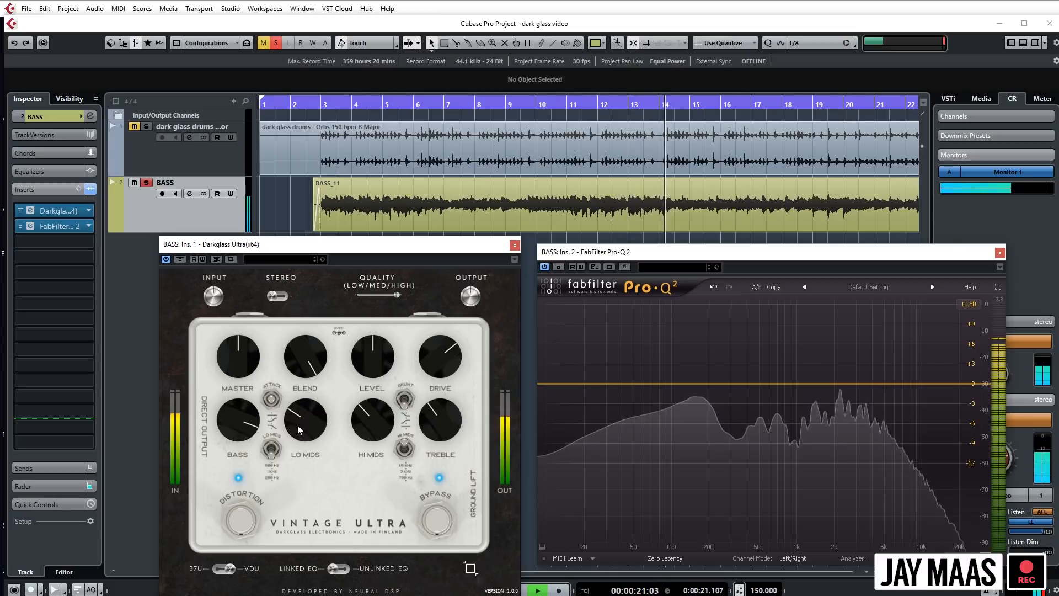
pyautogui.moveTo(301, 441); pyautogui.dragTo(300, 436)
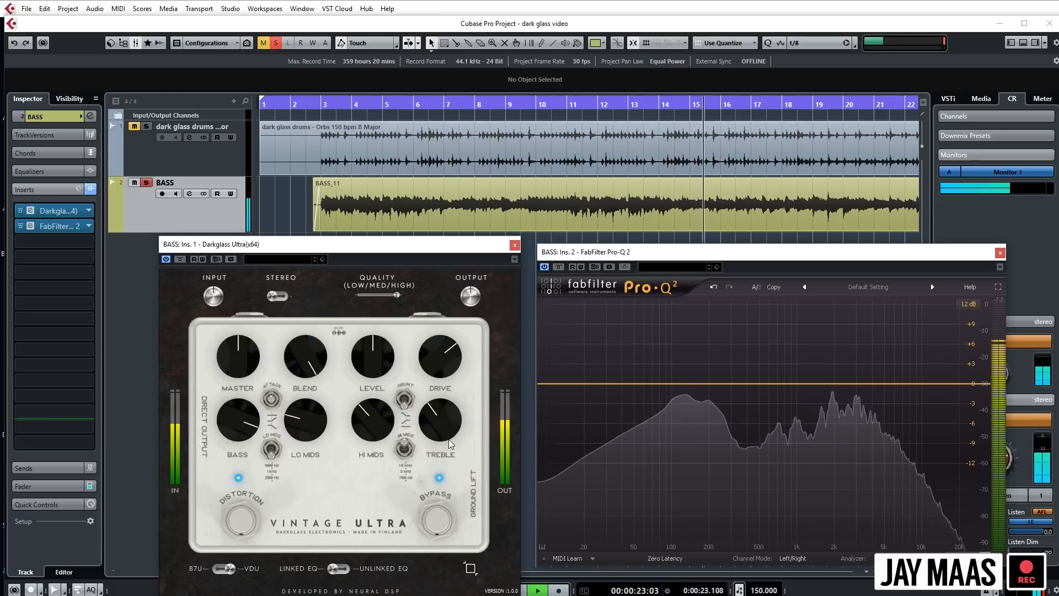
pyautogui.moveTo(445, 422); pyautogui.dragTo(444, 415)
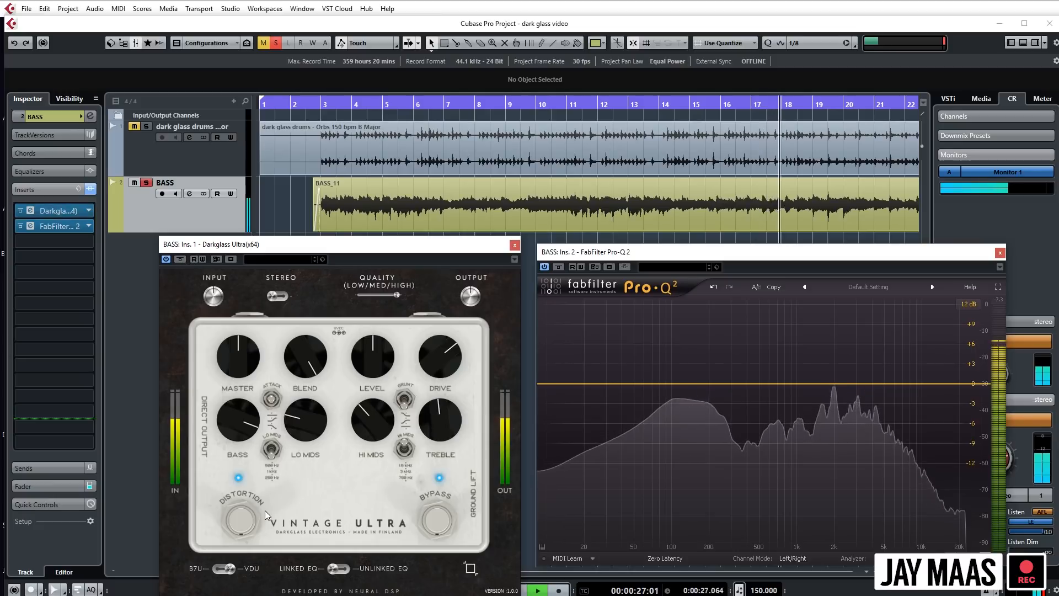
# - Compare the soloed bass between B7U and VDU modes during playback, leave the pedal in VDU, and stop
pyautogui.click(202, 570)
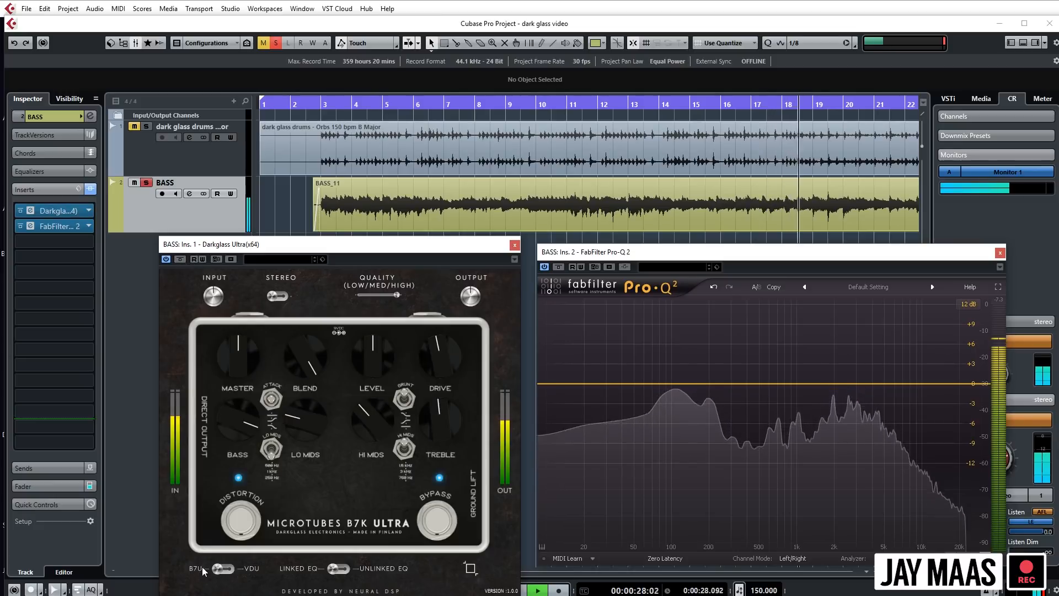
pyautogui.click(254, 571)
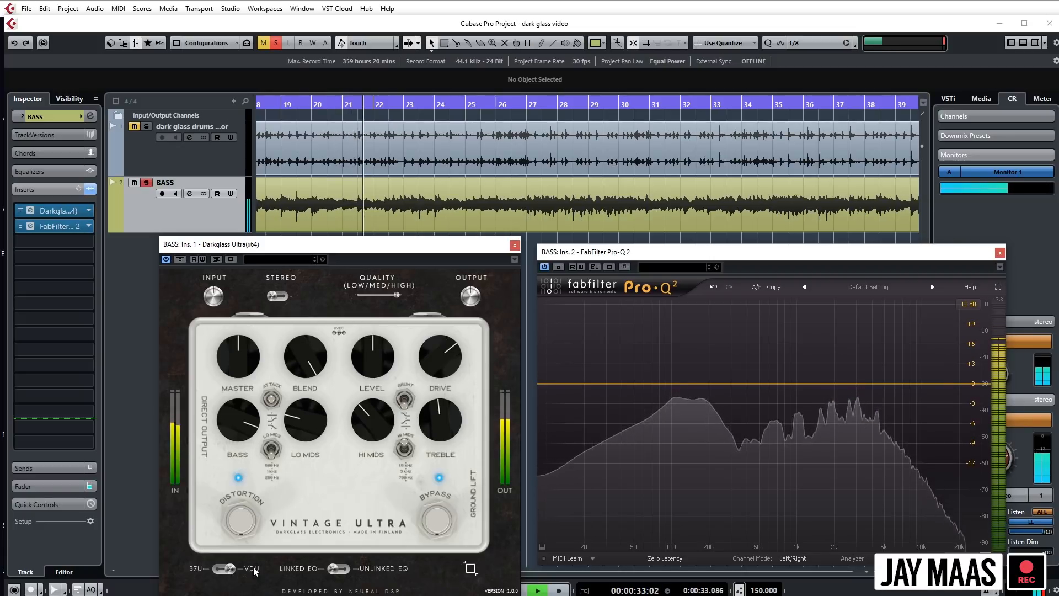
pyautogui.click(224, 569)
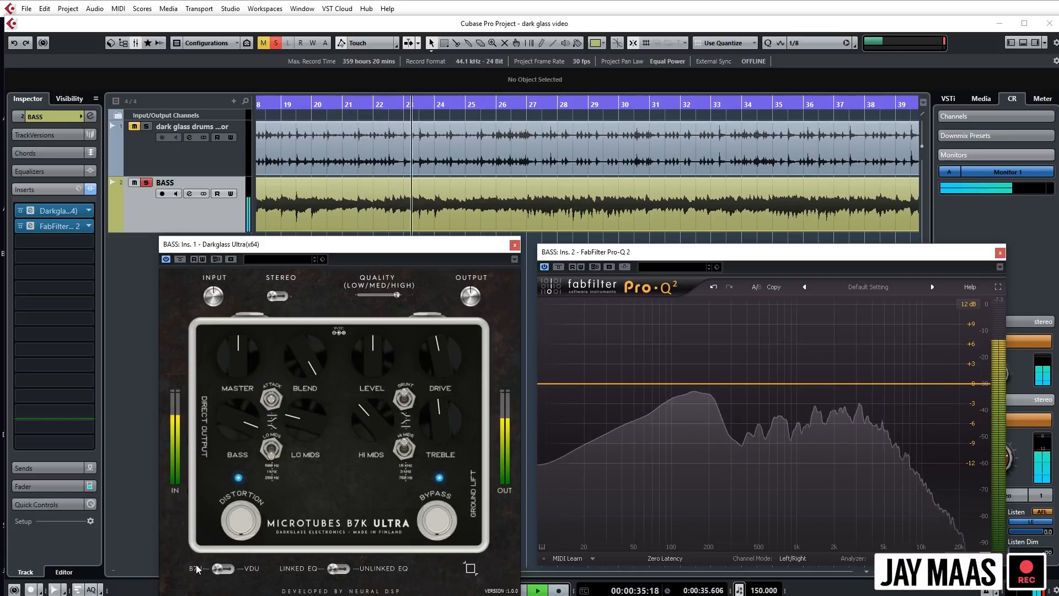
pyautogui.click(224, 568)
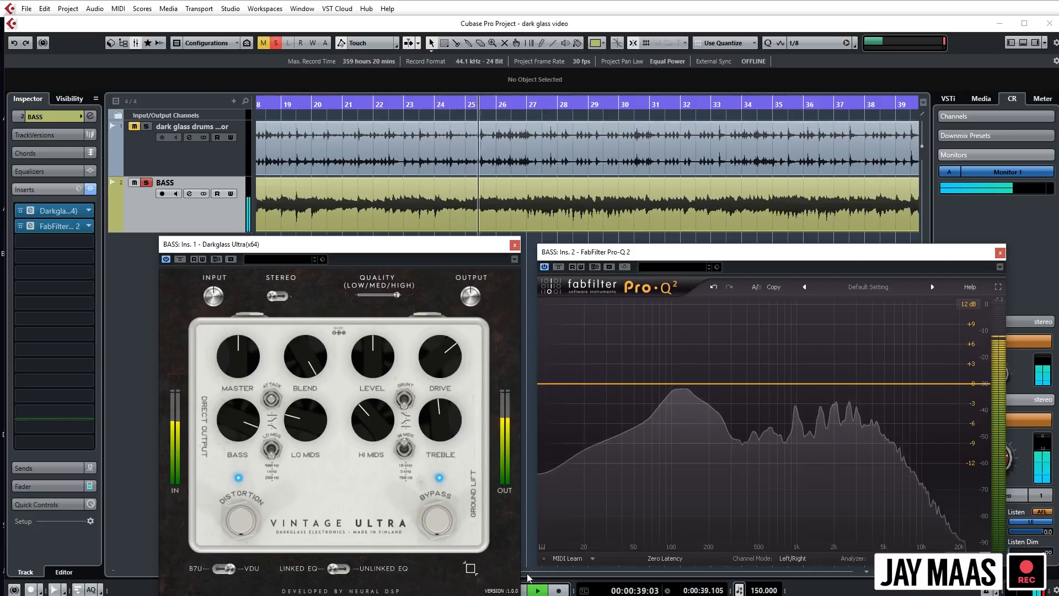
pyautogui.press('space')
# - Shrink the pedal window and restore its full size, reposition it so the whole pedal shows, and briefly audition the soloed bass
pyautogui.click(469, 568)
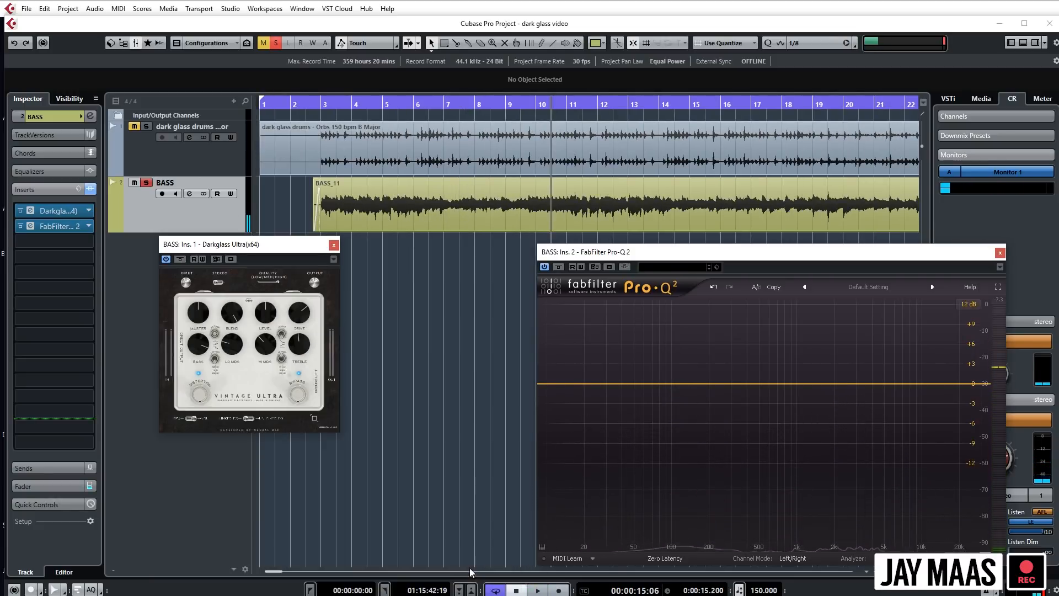
pyautogui.moveTo(284, 242); pyautogui.dragTo(434, 308)
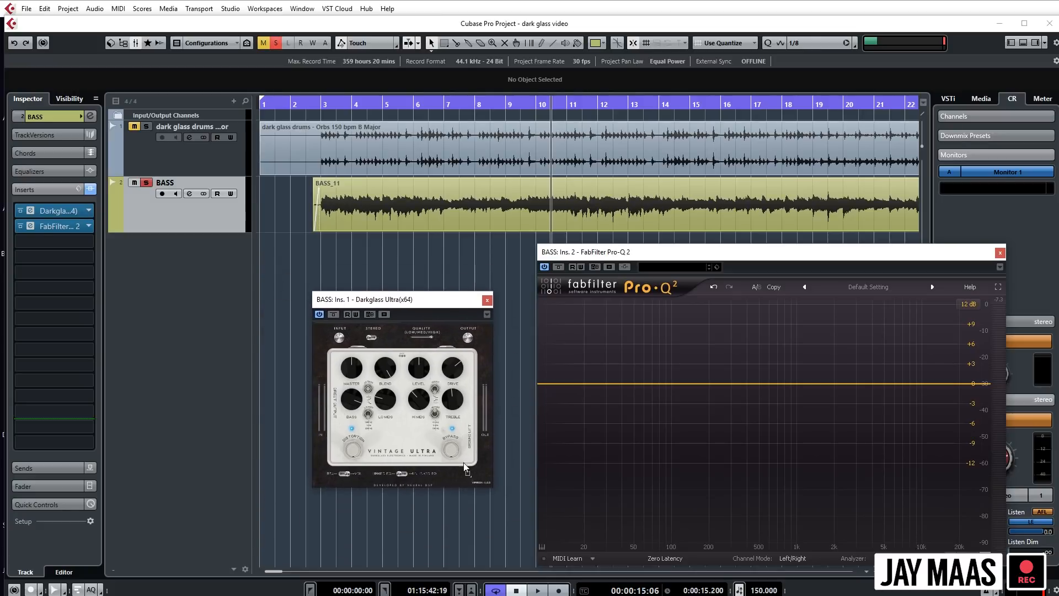
pyautogui.click(469, 474)
pyautogui.moveTo(516, 303); pyautogui.dragTo(374, 214)
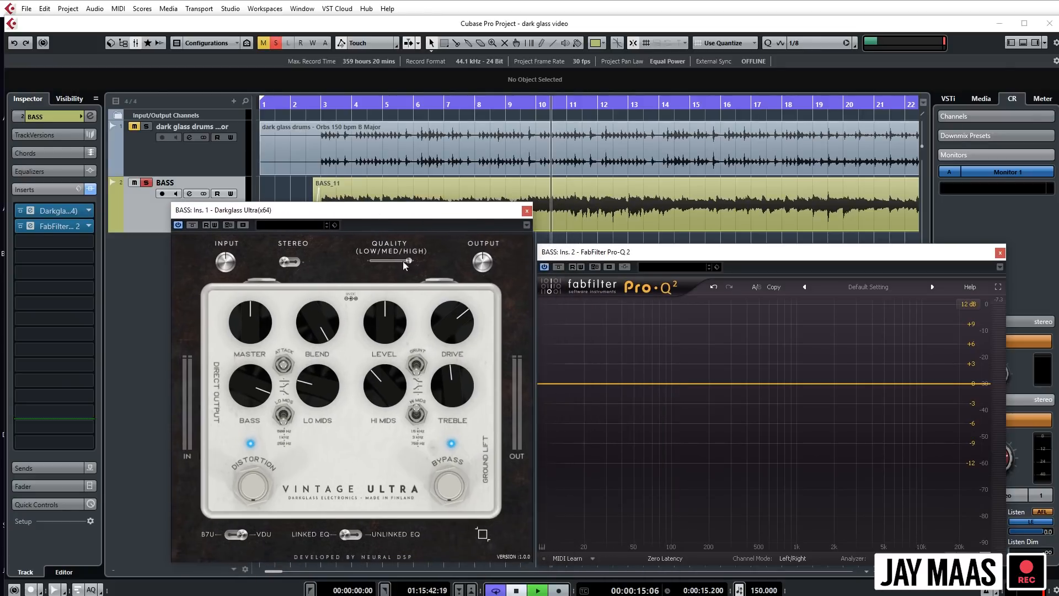
pyautogui.press('space')
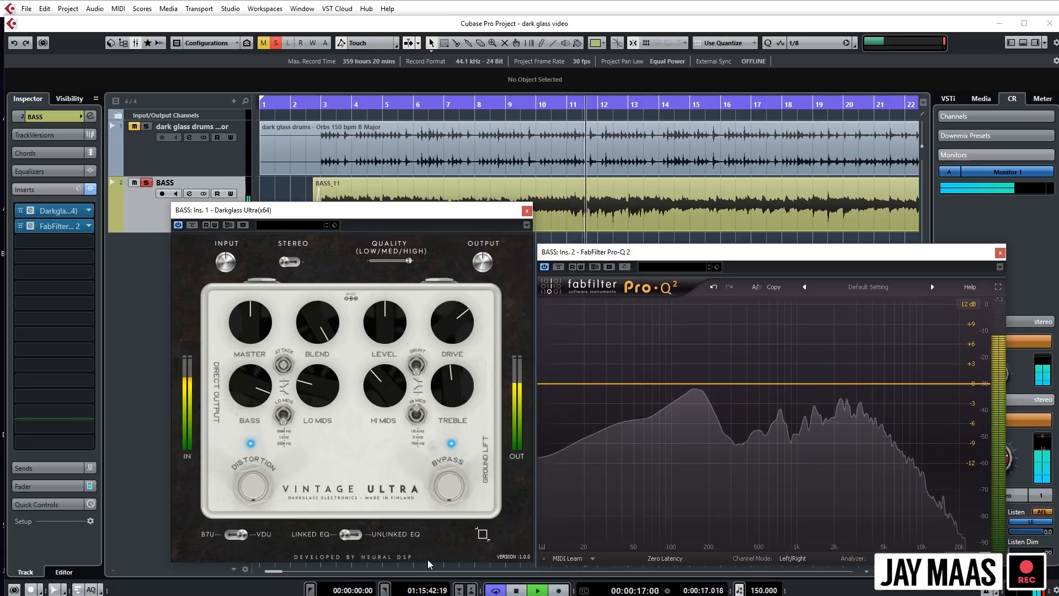
pyautogui.press('space')
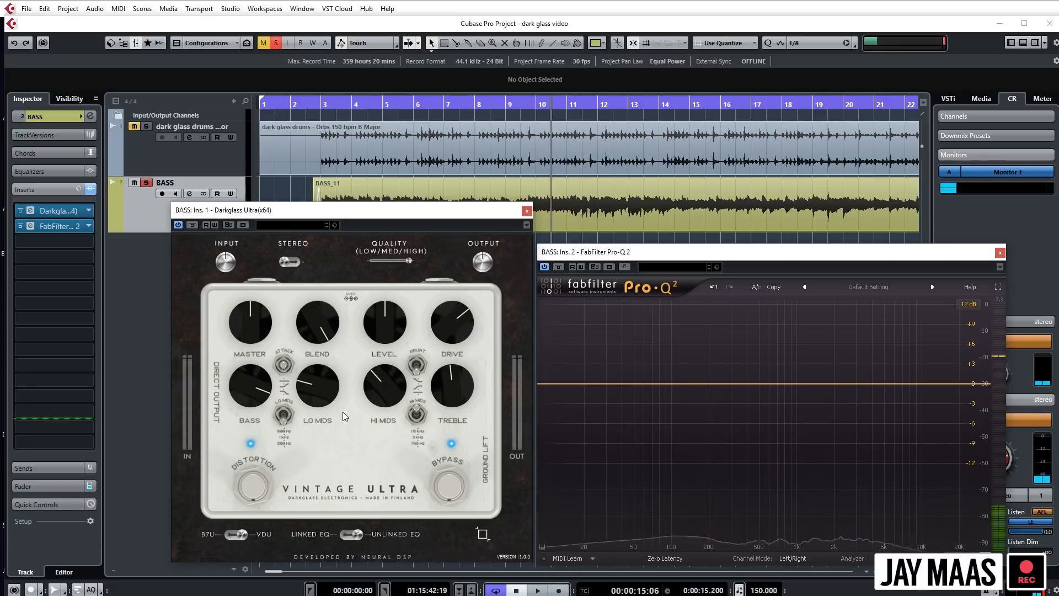
# - Compare linked and unlinked EQ behaviour between B7U and VDU modes, ending in VDU with the EQ linked
pyautogui.click(230, 534)
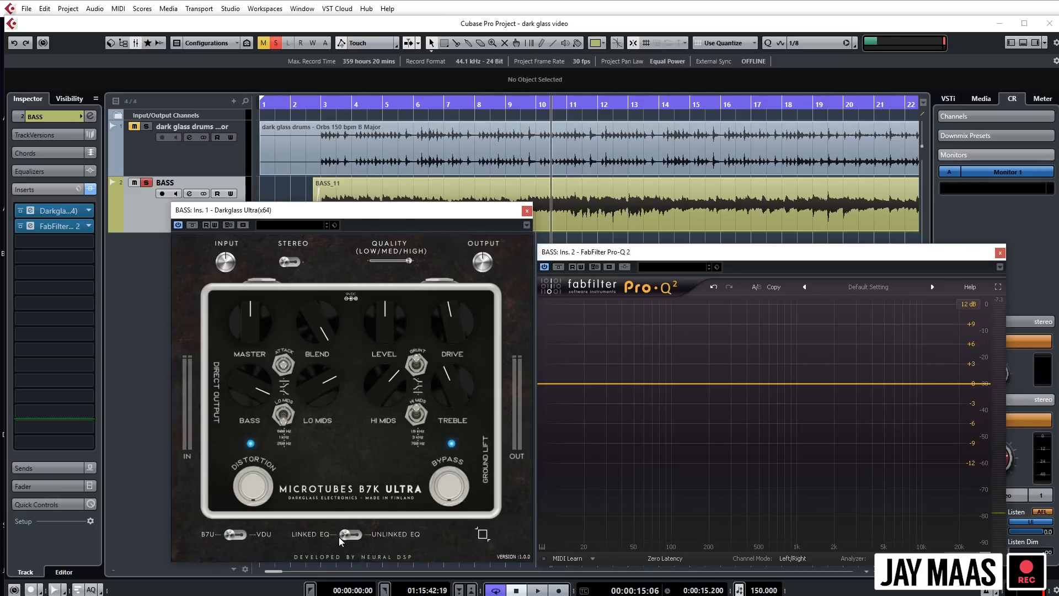
pyautogui.click(265, 539)
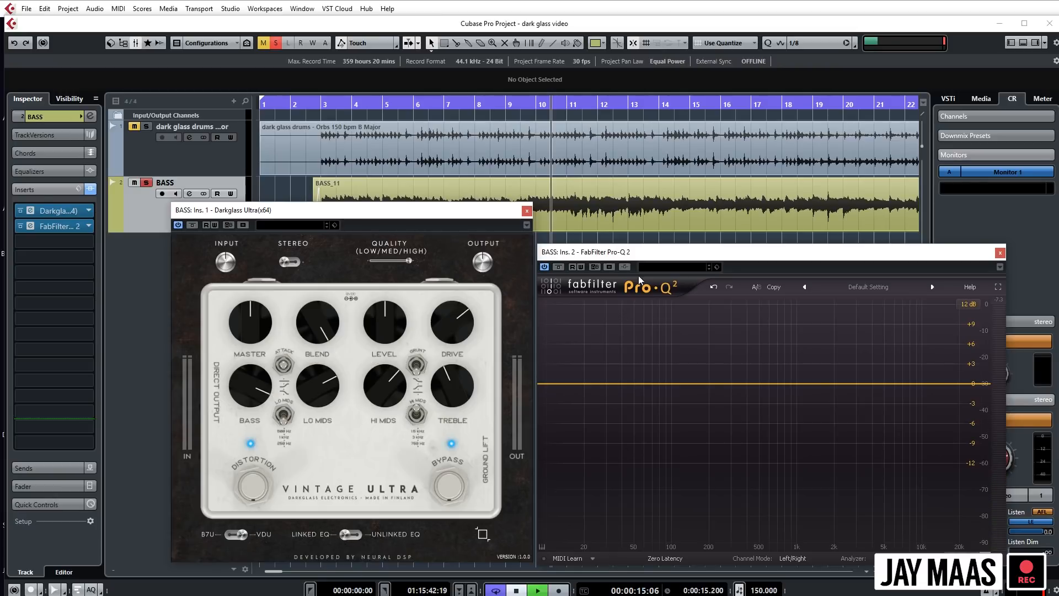
pyautogui.press('space')
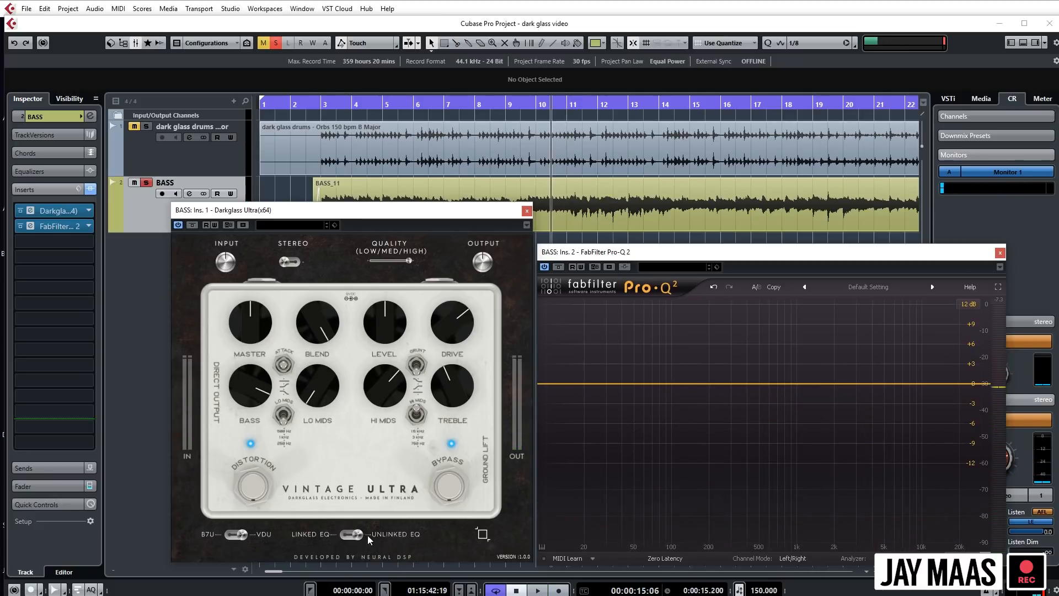
pyautogui.click(233, 535)
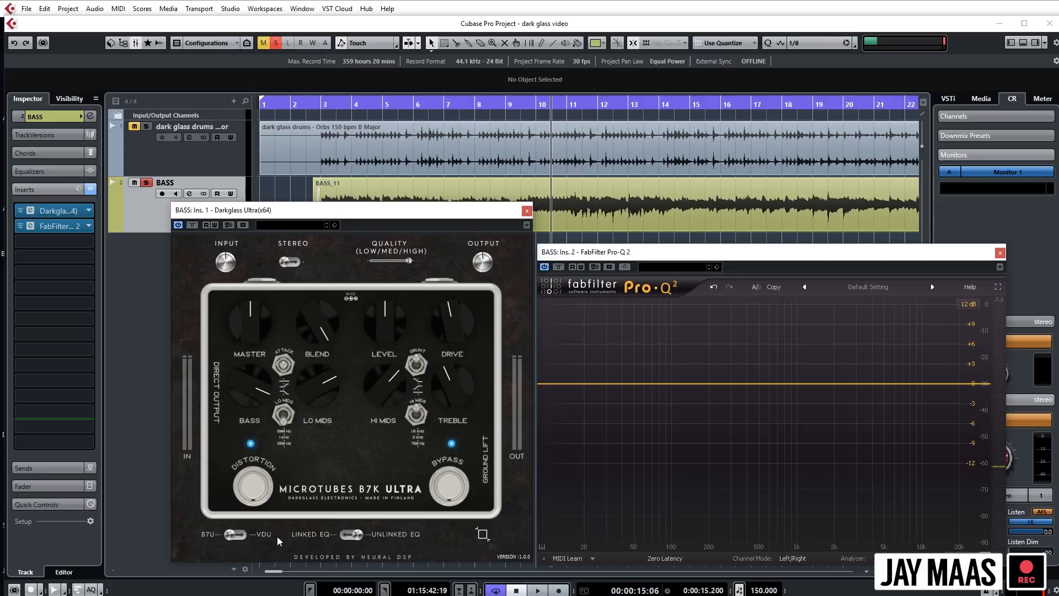
pyautogui.click(261, 537)
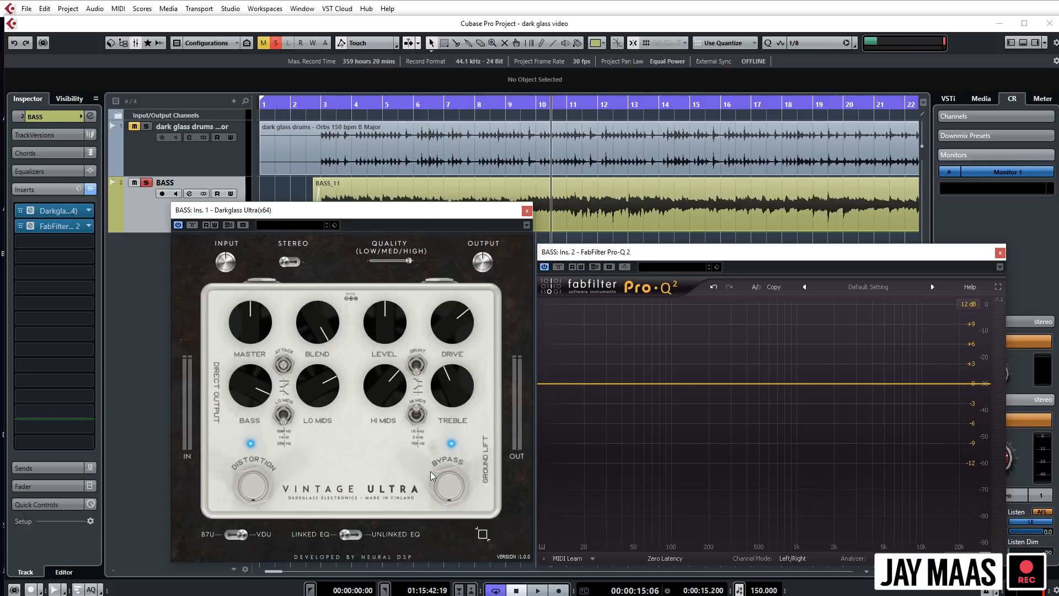
# - Play the soloed bass while cutting Lo Mids to about 9 o'clock and Hi Mids to just past noon, and stop
pyautogui.press('space')
pyautogui.moveTo(329, 360); pyautogui.dragTo(326, 426)
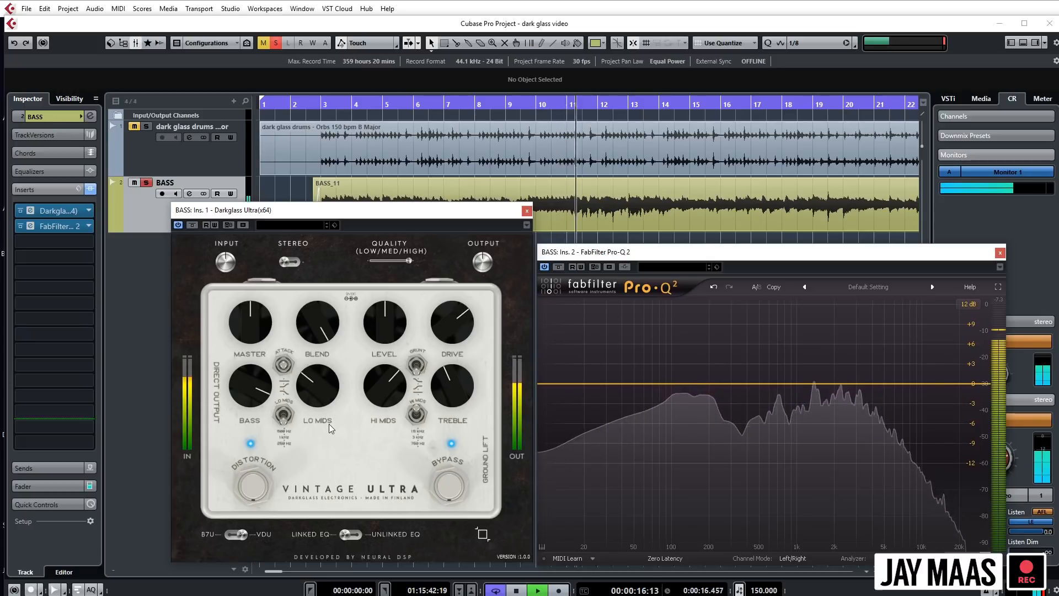
pyautogui.moveTo(385, 370); pyautogui.dragTo(384, 412)
pyautogui.moveTo(321, 373); pyautogui.dragTo(320, 400)
pyautogui.press('space')
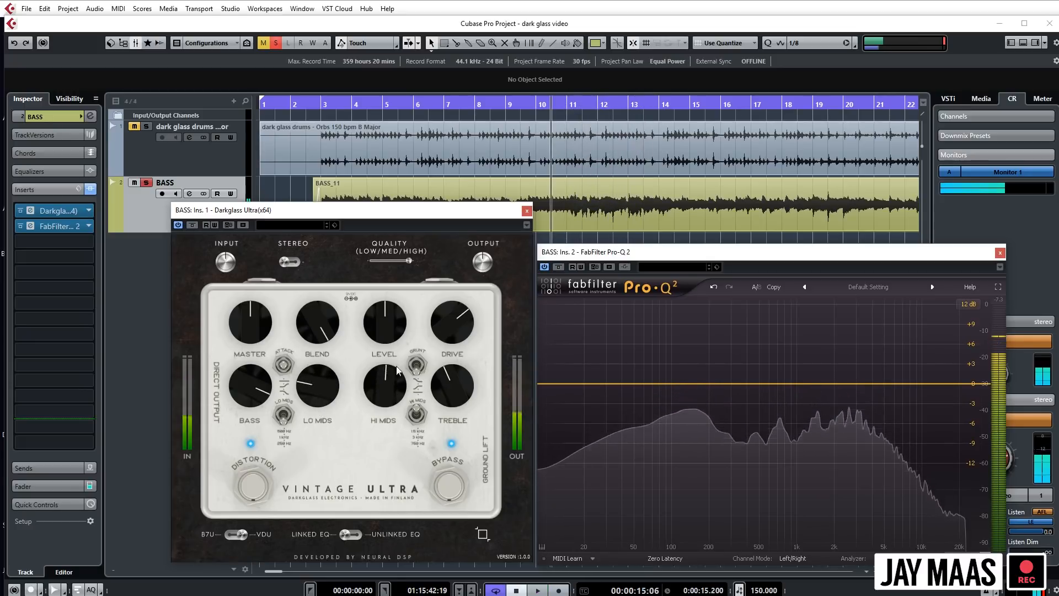
# - Select the bass clip and audition the soloed bass from around bar 10 against the Pro-Q 2 spectrum
pyautogui.click(730, 194)
pyautogui.press('space')
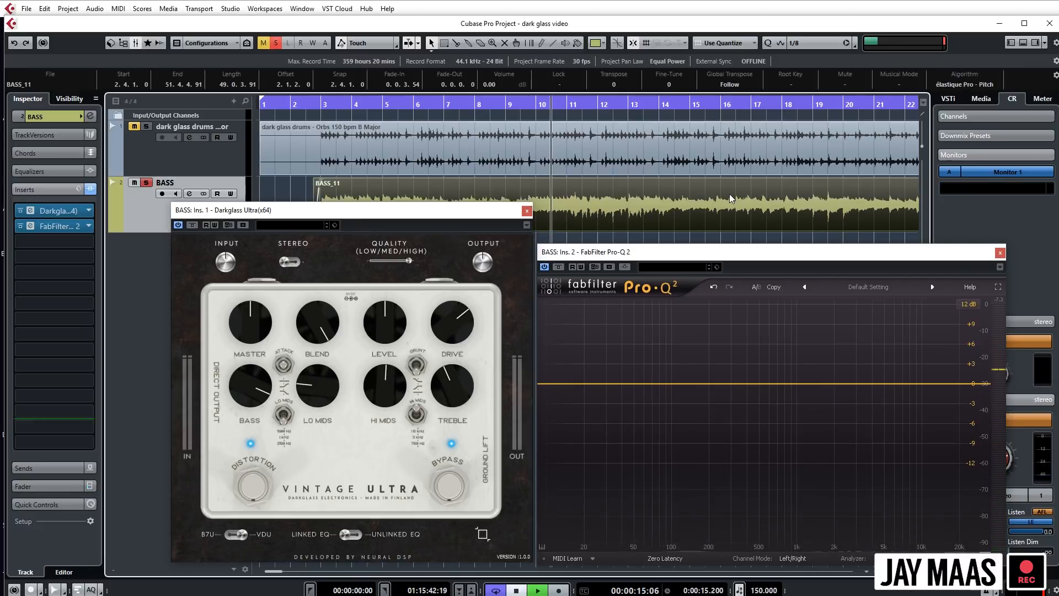
pyautogui.press('g')
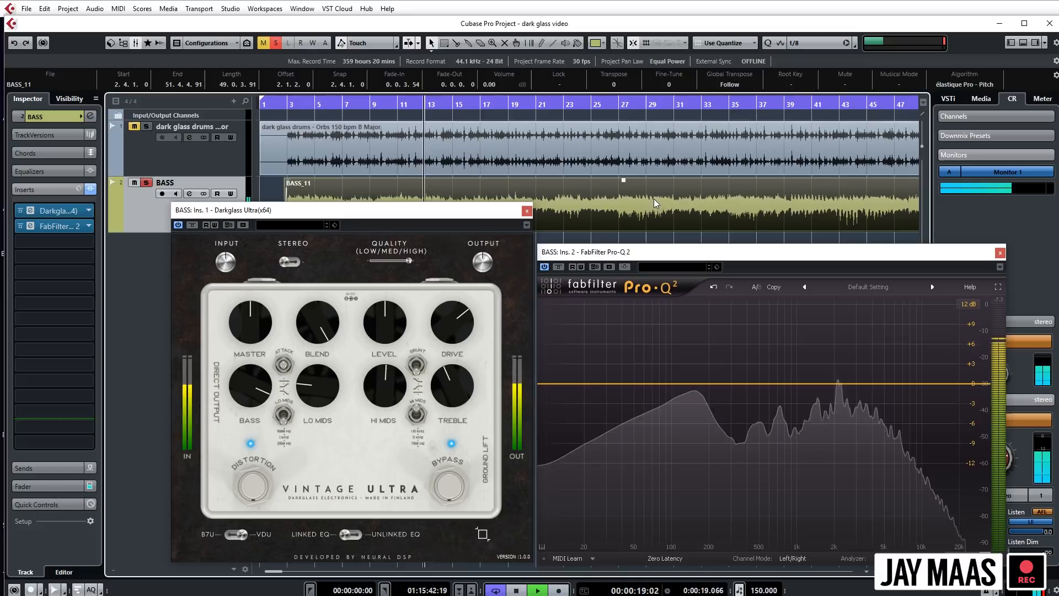
pyautogui.press('space')
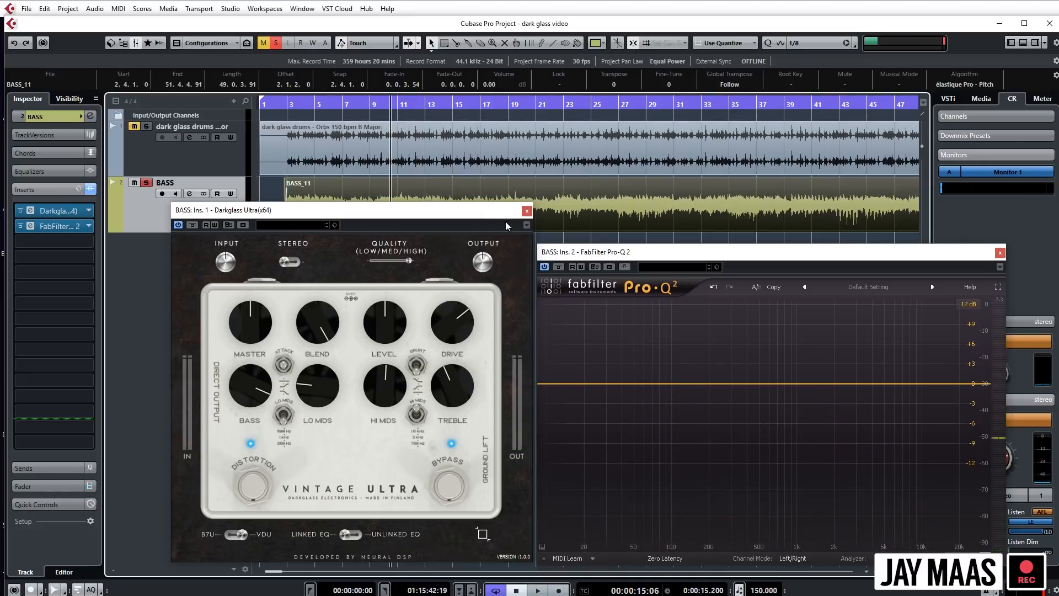
# - Close the bass Pro-Q 2 window, move the pedal window aside, and briefly play the drum track soloed instead of the bass
pyautogui.click(1000, 253)
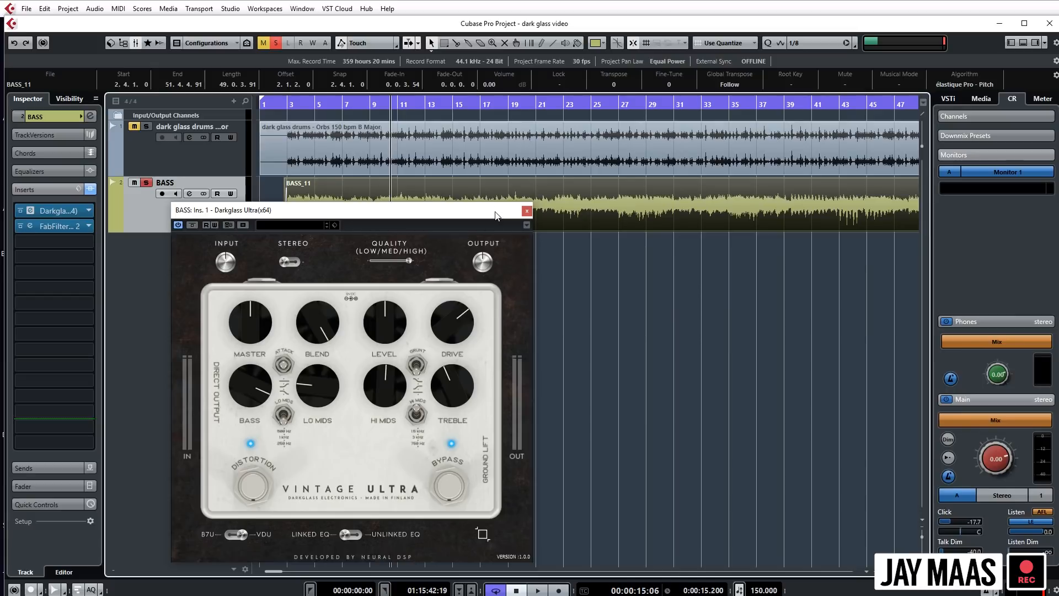
pyautogui.moveTo(495, 215); pyautogui.dragTo(587, 227)
pyautogui.click(148, 183)
pyautogui.click(218, 137)
pyautogui.press('s')
pyautogui.press('s')
pyautogui.click(170, 159)
pyautogui.press('s')
pyautogui.press('space')
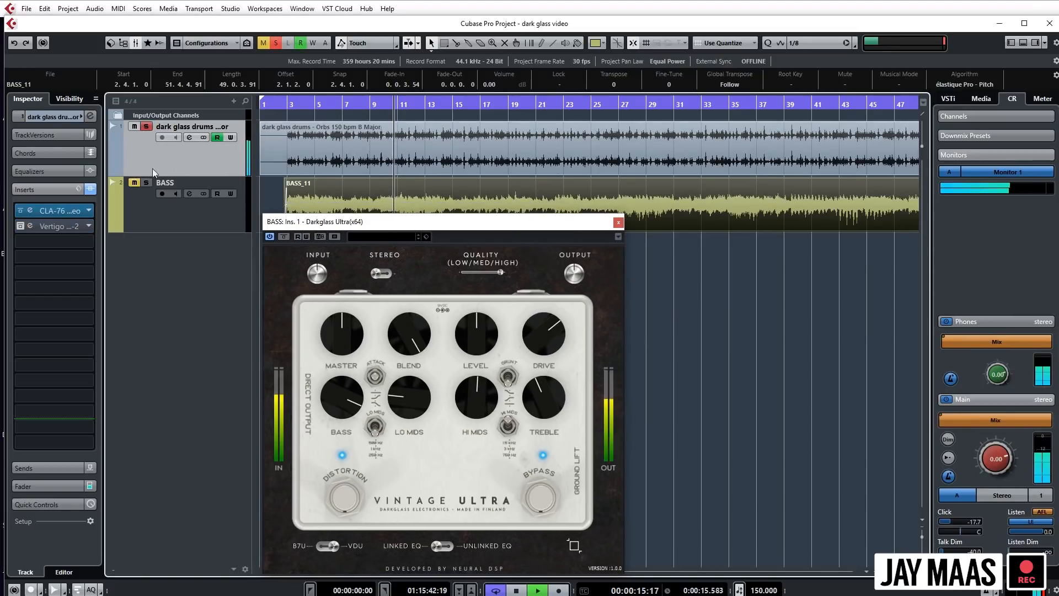
pyautogui.press('space')
# - Insert Darkglass Ultra in the drum track's third insert slot and bring its window into full view in place of the bass pedal
pyautogui.click(90, 240)
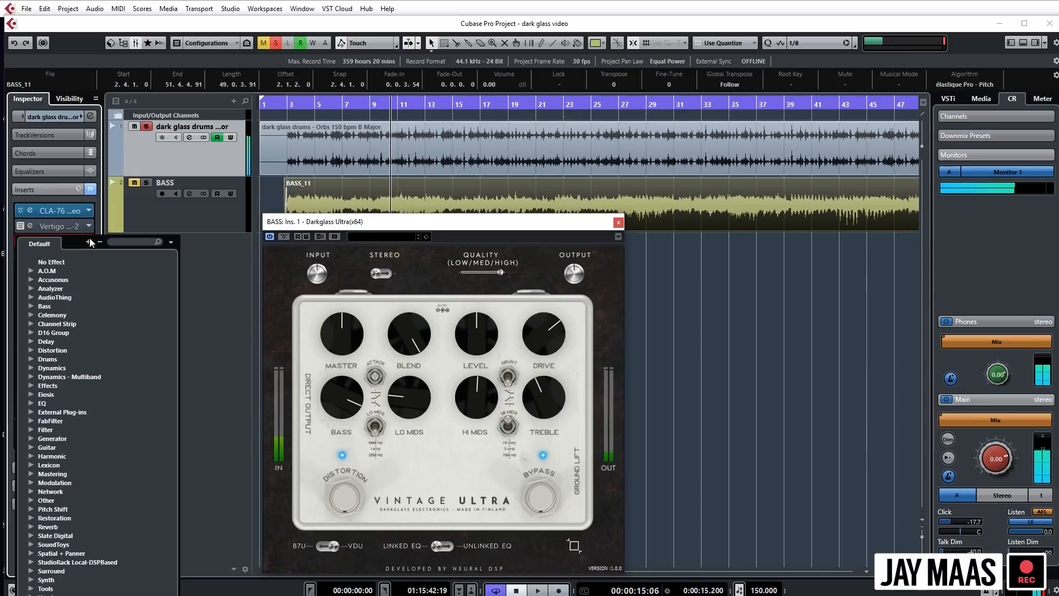
pyautogui.write('dark')
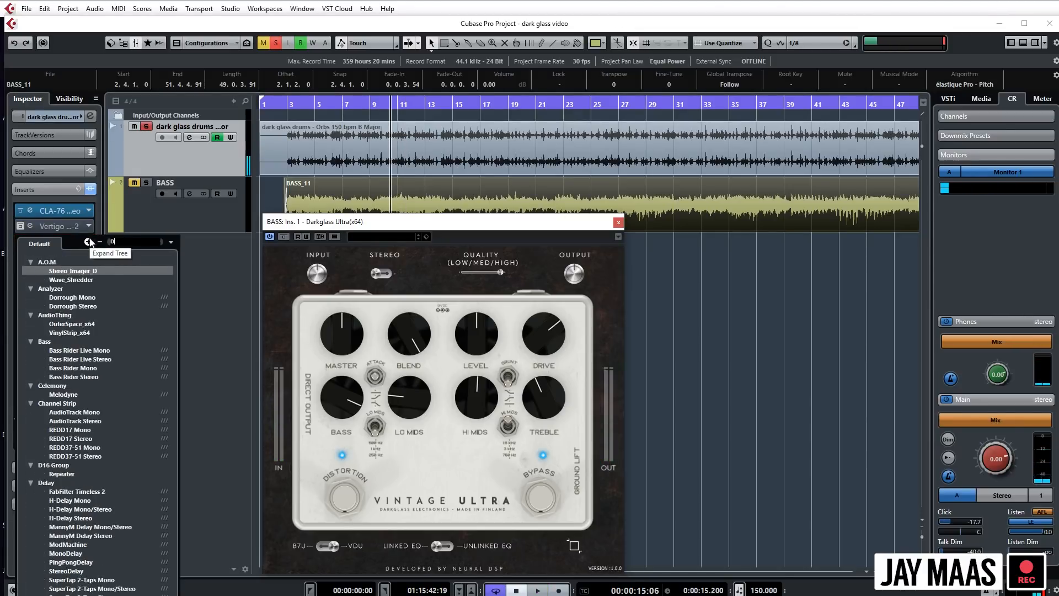
pyautogui.press('Return')
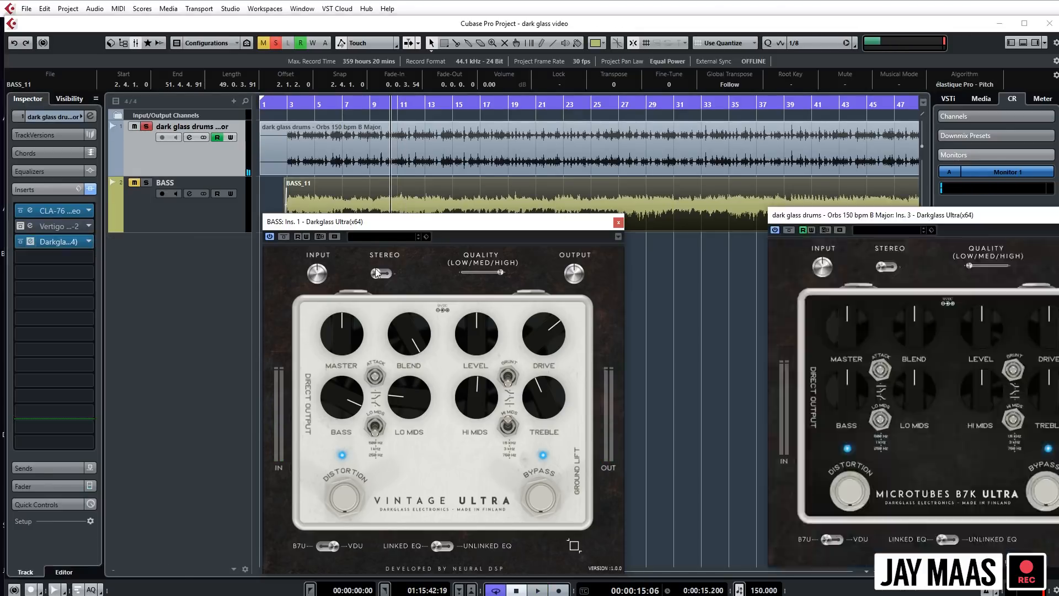
pyautogui.click(696, 300)
pyautogui.click(619, 222)
pyautogui.moveTo(883, 215); pyautogui.dragTo(448, 204)
# - Play the soloed drums through the B7U pedal with Blend fully up and change the Grunt switch, stopping playback at the end
pyautogui.press('space')
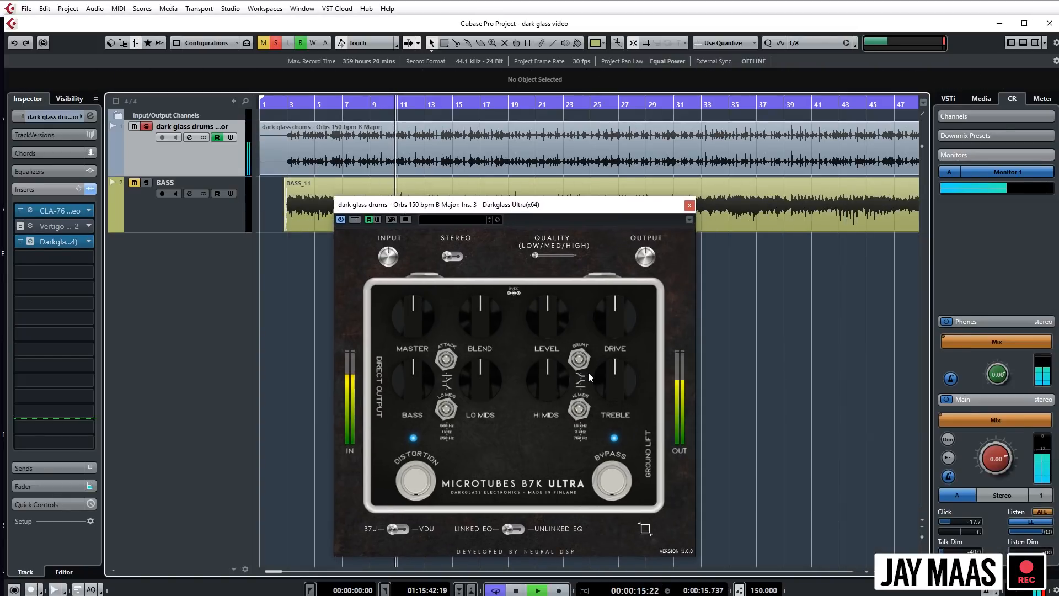
pyautogui.moveTo(473, 318); pyautogui.dragTo(451, 11)
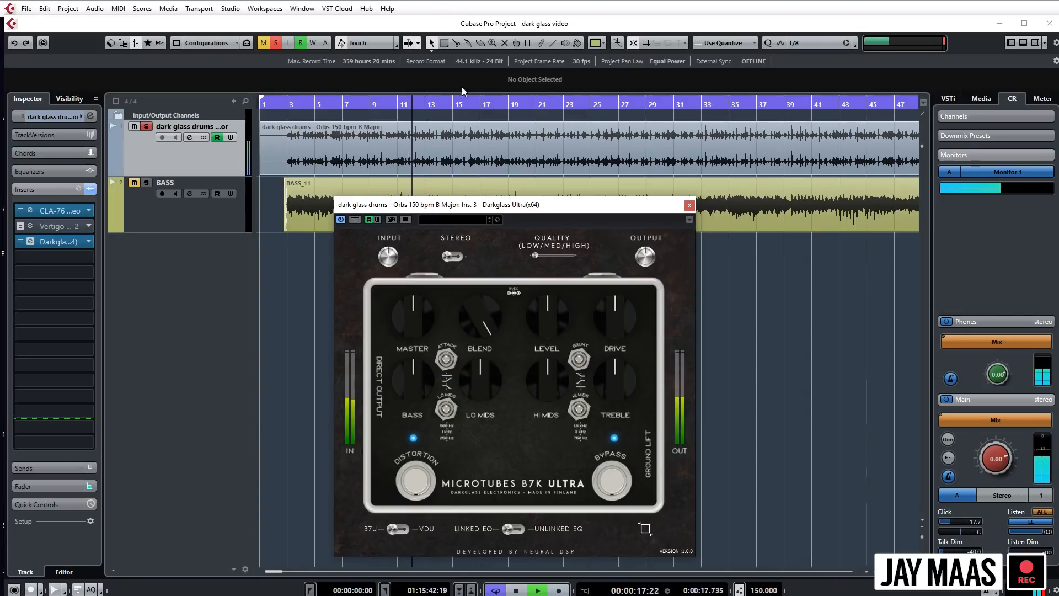
pyautogui.press('space')
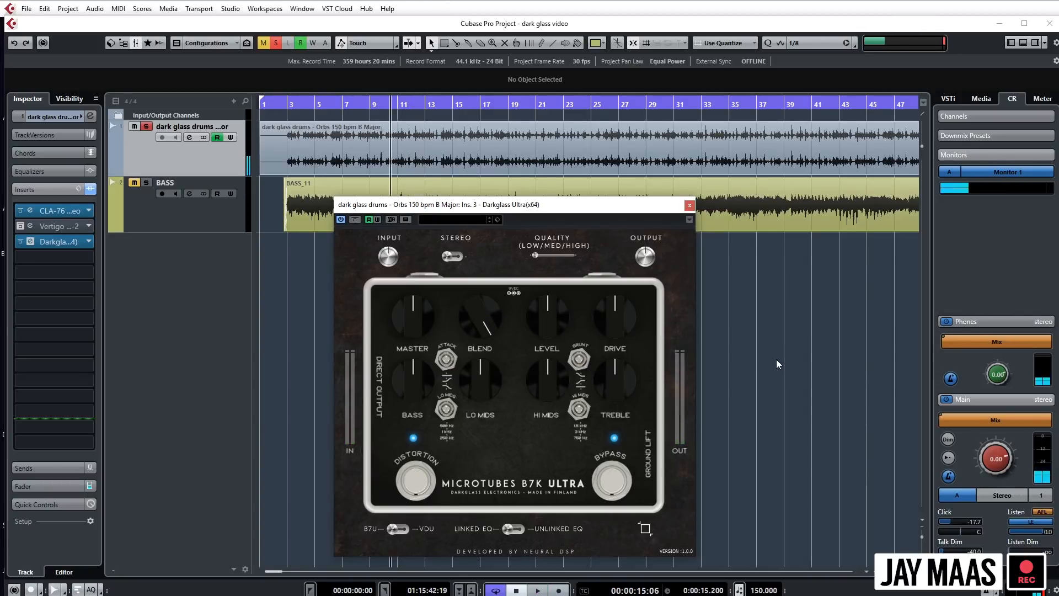
pyautogui.press('space')
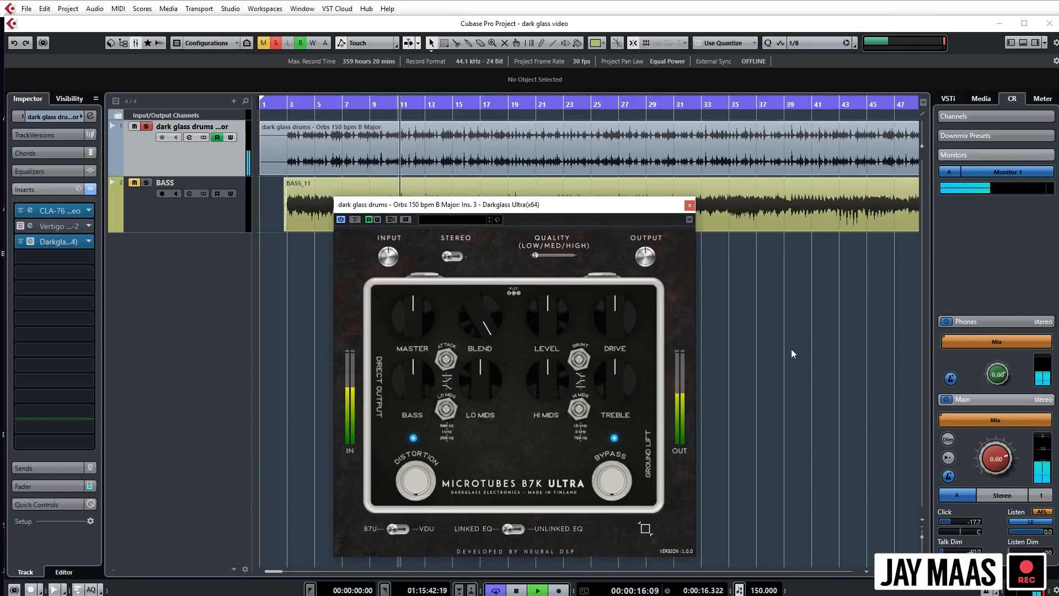
pyautogui.click(580, 359)
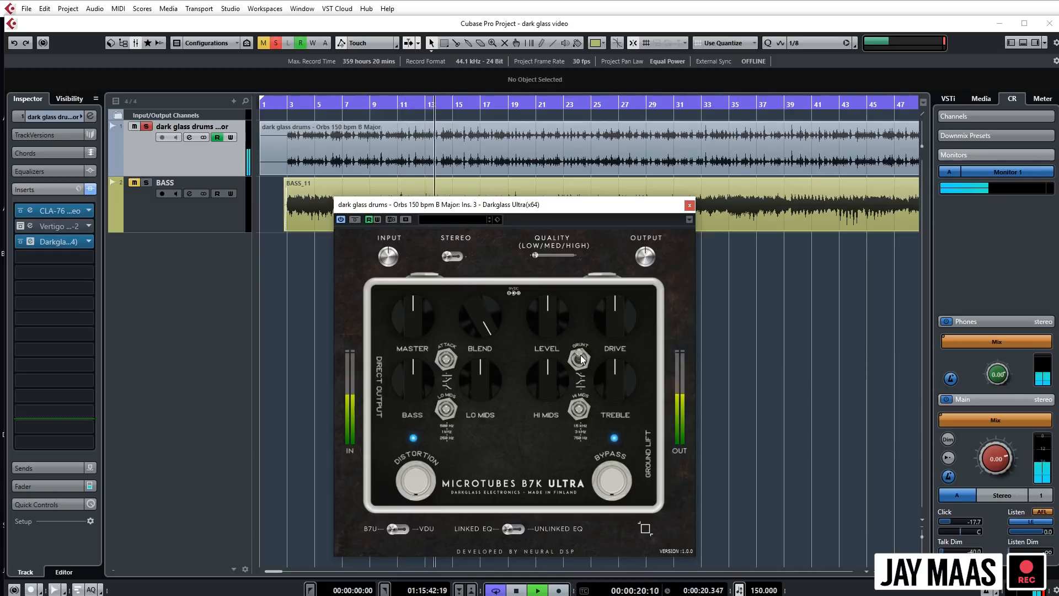
pyautogui.press('space')
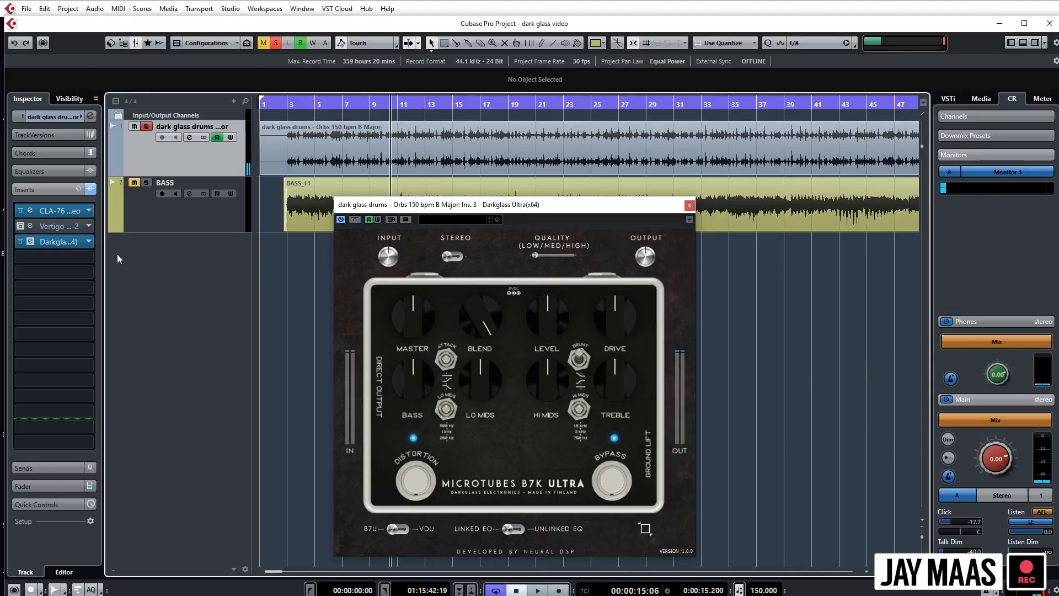
# - Insert FabFilter Pro-Q 2 in the drum track's fourth insert slot and move its window beside the pedal
pyautogui.click(84, 258)
pyautogui.click(111, 377)
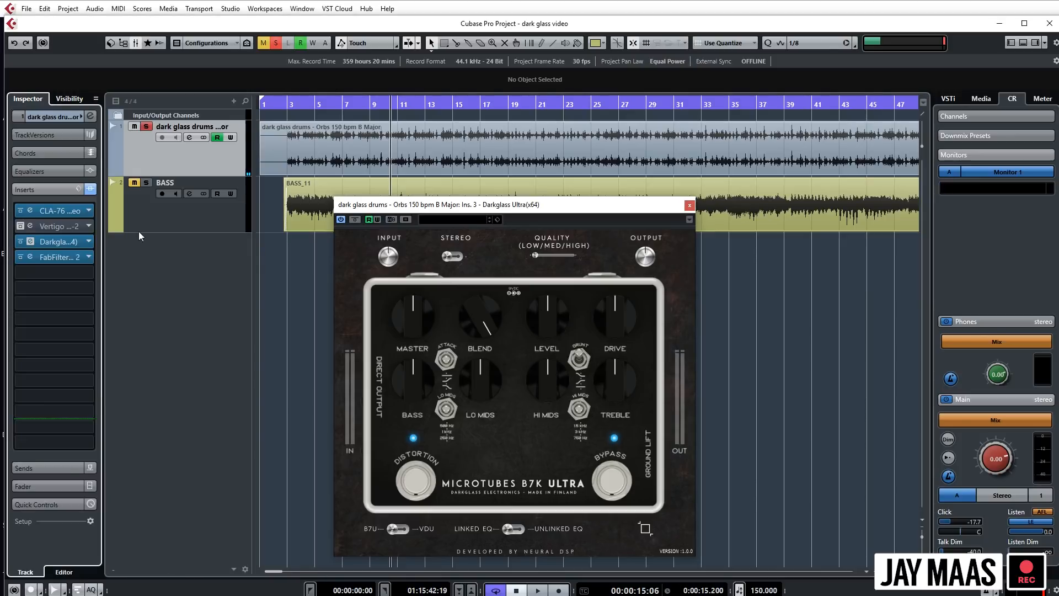
pyautogui.moveTo(559, 168); pyautogui.dragTo(814, 193)
# - Add a 12 dB/oct High Cut band at about 3060 Hz to the drum Pro-Q 2 and audition it
pyautogui.press('space')
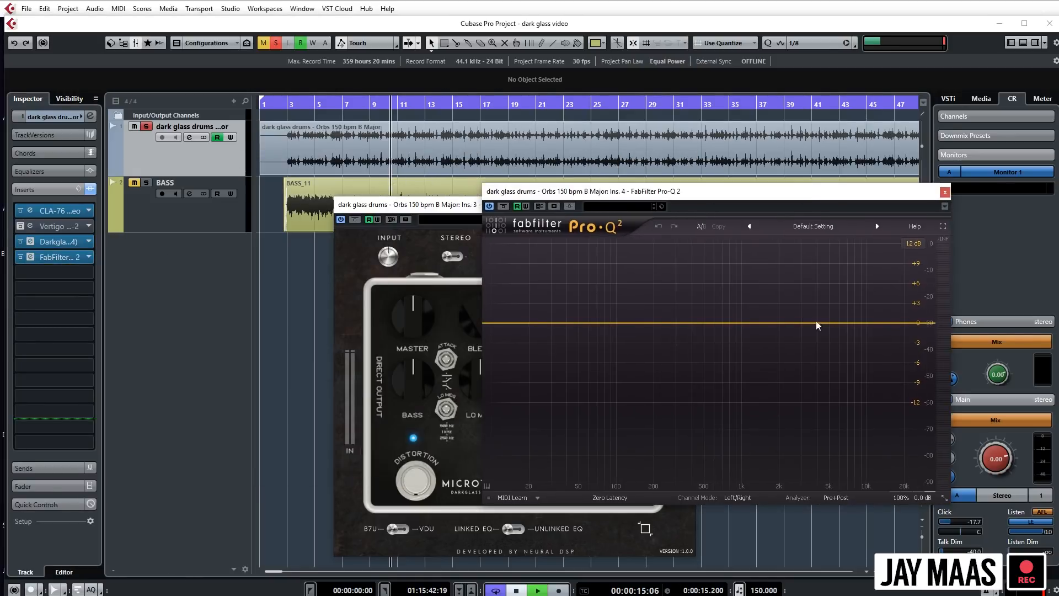
pyautogui.moveTo(880, 323); pyautogui.dragTo(882, 351)
pyautogui.press('space')
pyautogui.click(703, 444)
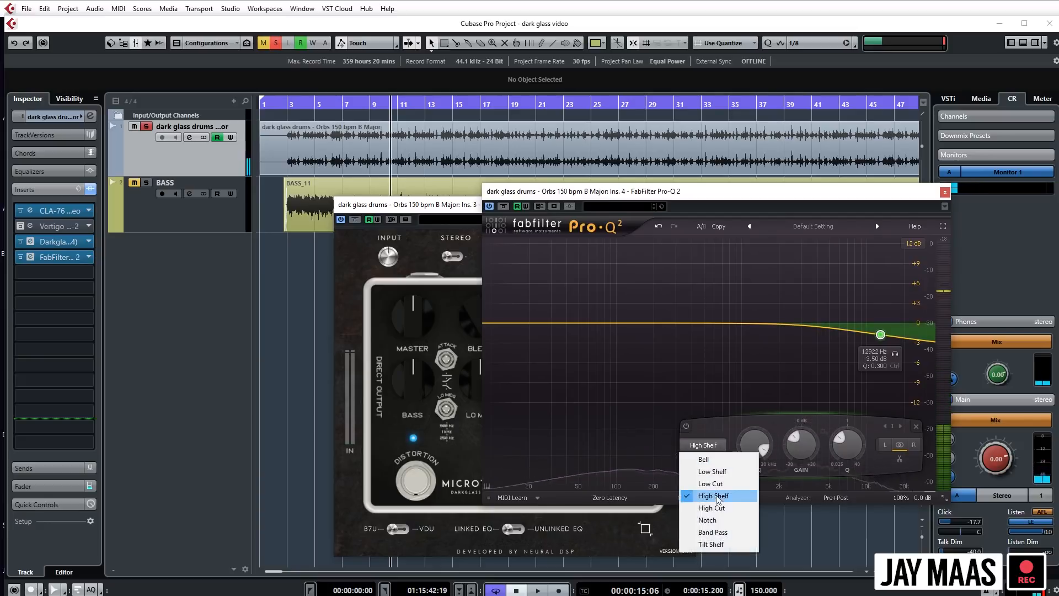
pyautogui.click(711, 506)
pyautogui.moveTo(882, 390); pyautogui.dragTo(802, 317)
pyautogui.press('space')
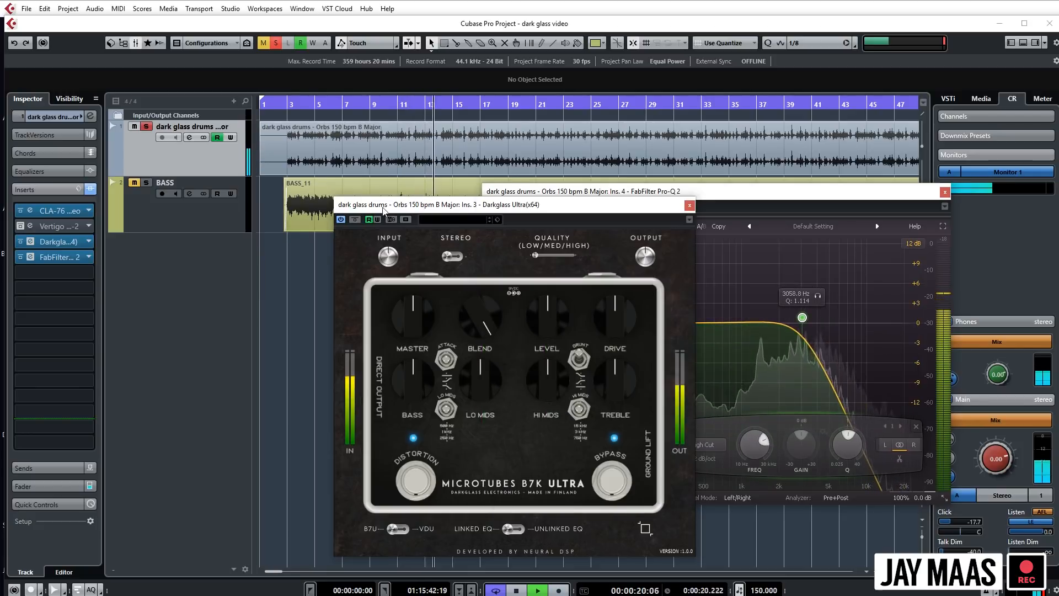
# - Reposition the drum pedal window clear of the EQ curve and switch the pedal to VDU mode with Blend fully up
pyautogui.click(435, 212)
pyautogui.moveTo(434, 214); pyautogui.dragTo(395, 194)
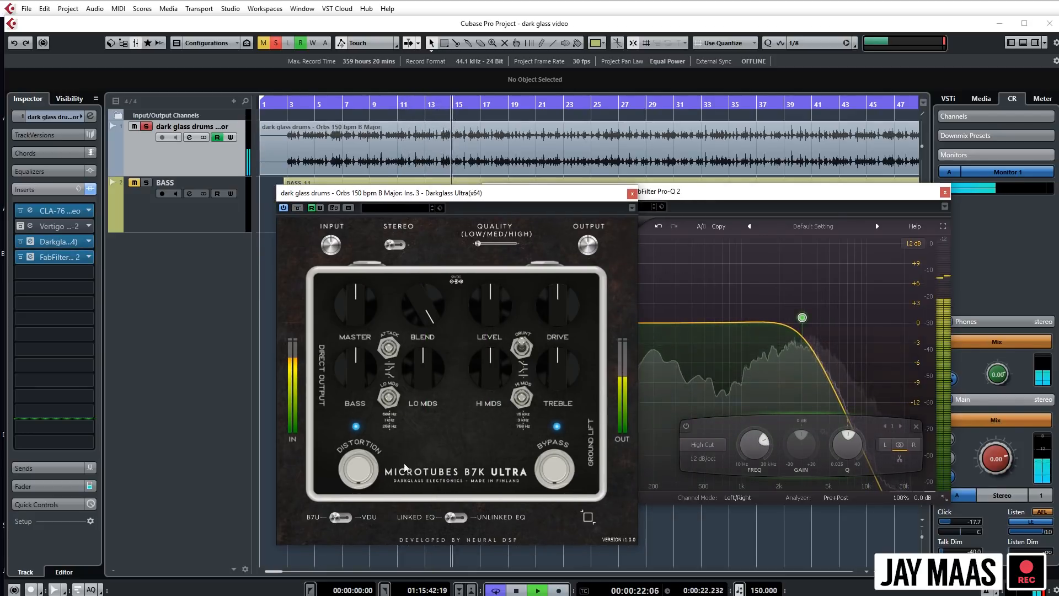
pyautogui.click(369, 520)
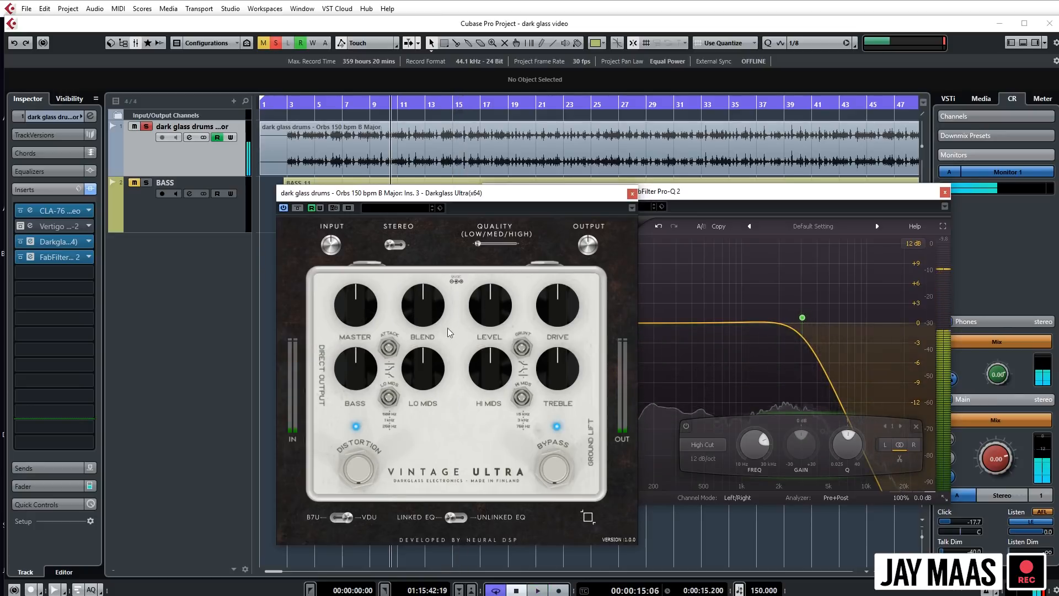
pyautogui.moveTo(534, 201); pyautogui.dragTo(512, 204)
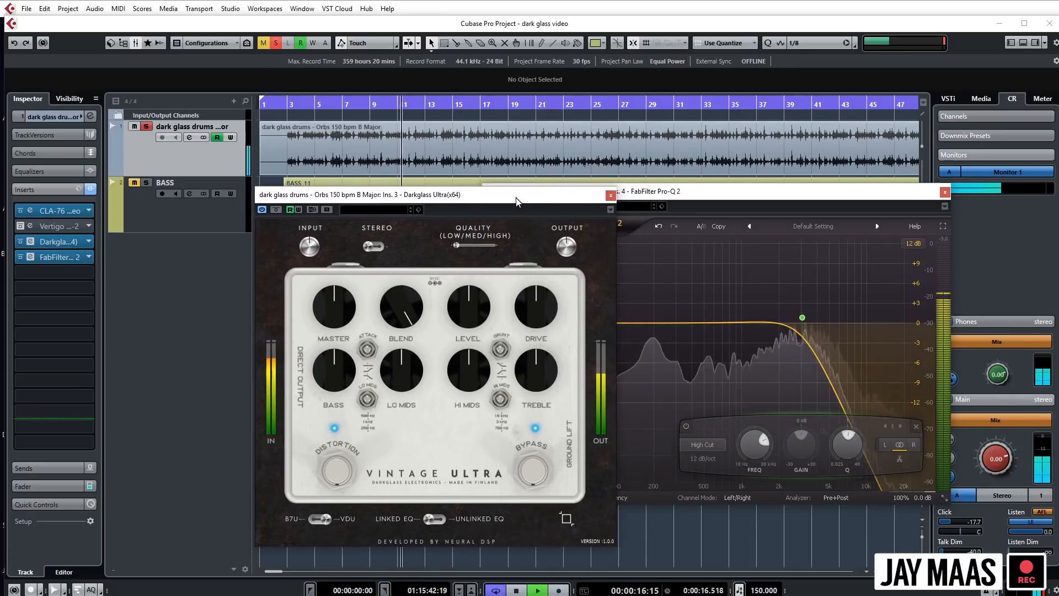
# - Lower the drum high cut to just under 2940 Hz and pull Blend back to about 2 o'clock during playback
pyautogui.click(802, 318)
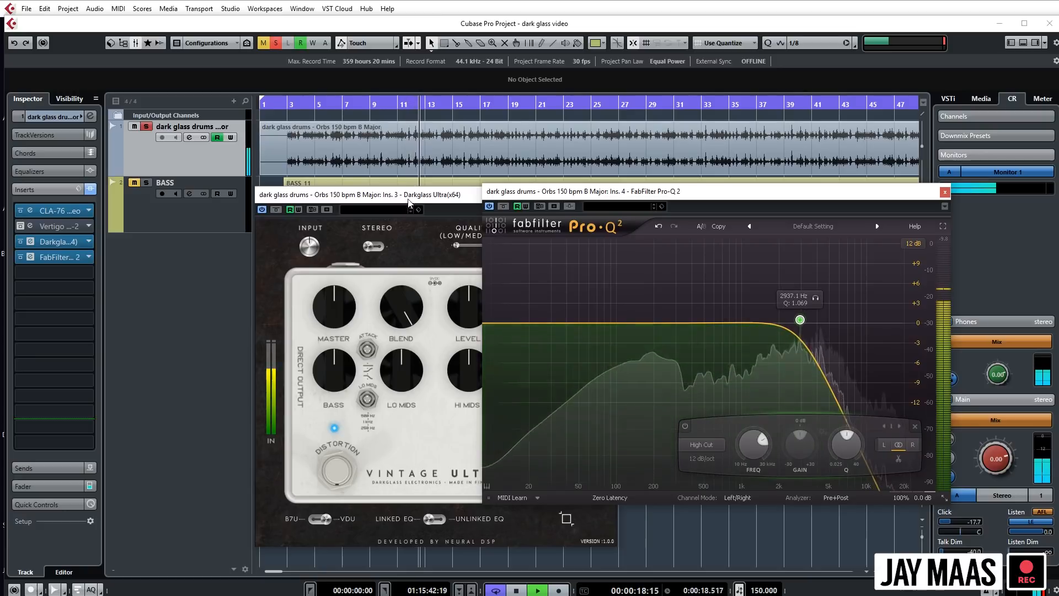
pyautogui.moveTo(409, 198); pyautogui.dragTo(409, 200)
pyautogui.moveTo(406, 313); pyautogui.dragTo(418, 346)
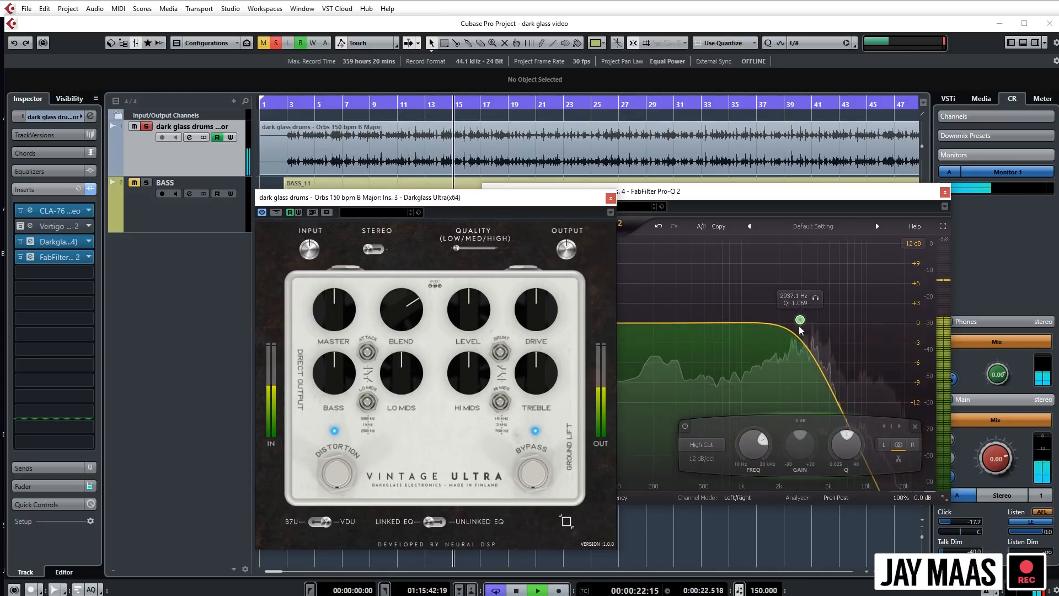
pyautogui.moveTo(800, 322); pyautogui.dragTo(796, 321)
# - Raise the drum pedal's Drive to about 1:30 while listening, and stop playback
pyautogui.click(408, 199)
pyautogui.moveTo(539, 324); pyautogui.dragTo(545, 315)
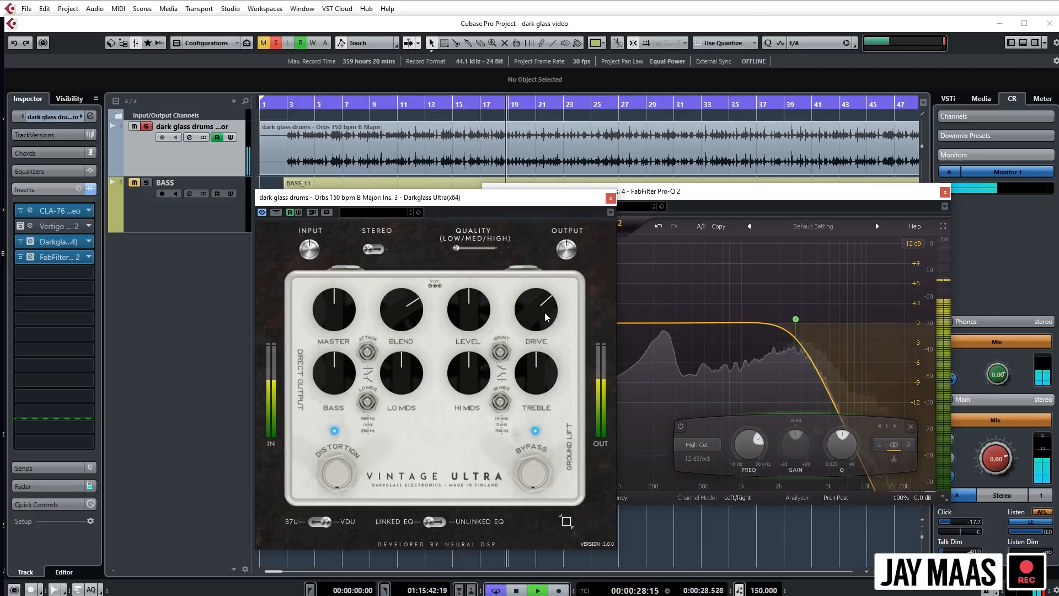
pyautogui.press('space')
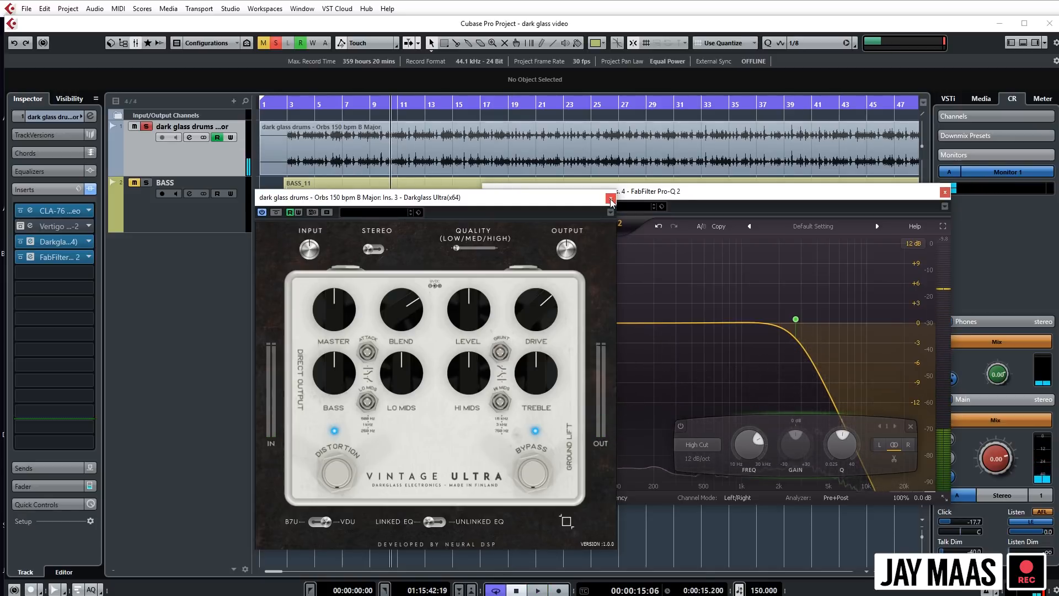
# - Close the drum Pro-Q 2 window and move the Darkglass pedal window to the middle of the project
pyautogui.click(877, 192)
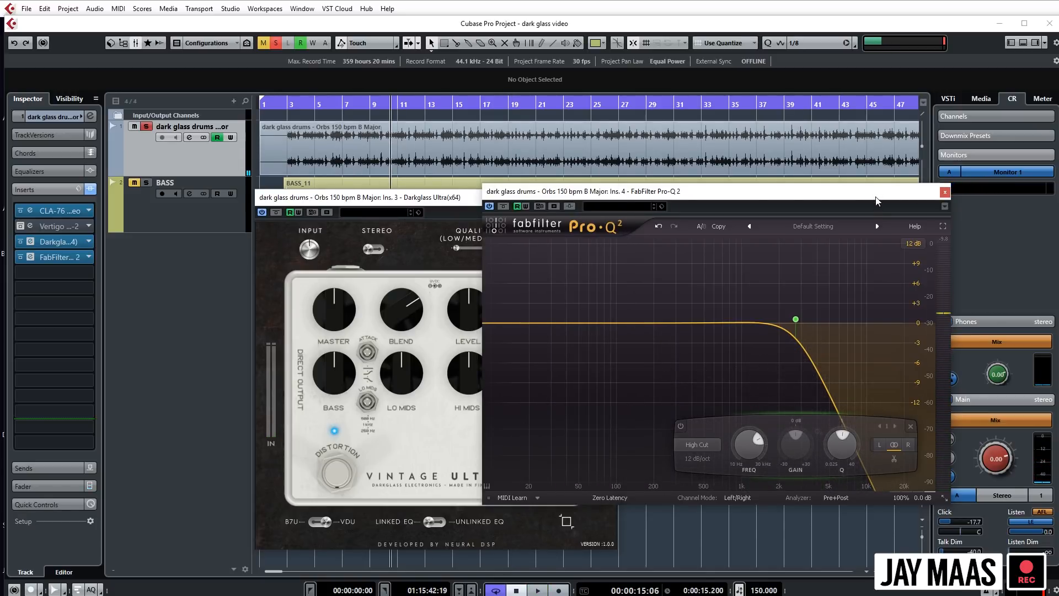
pyautogui.click(945, 192)
pyautogui.click(526, 202)
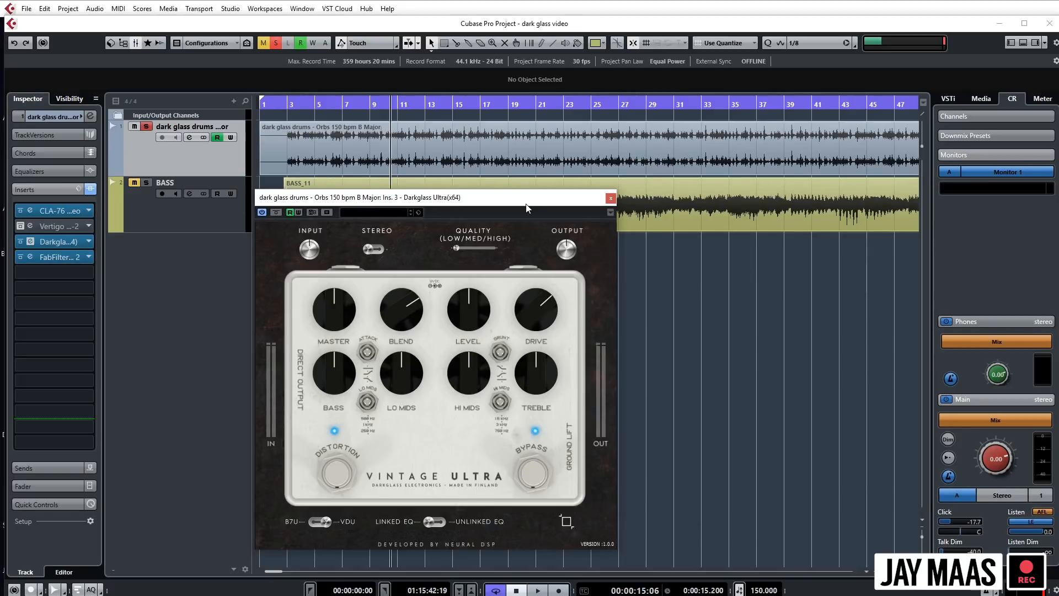
pyautogui.moveTo(526, 208); pyautogui.dragTo(643, 209)
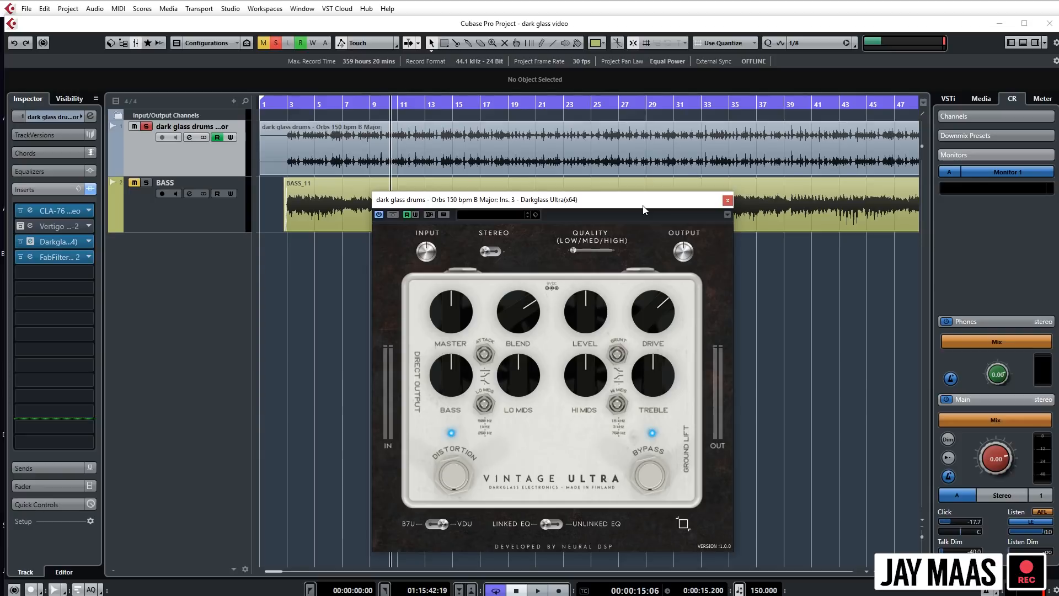
# - Turn off the Darkglass Ultra insert on the drum track and close its pedal window
pyautogui.keyDown('alt'); pyautogui.click(50, 243); pyautogui.keyUp('alt')
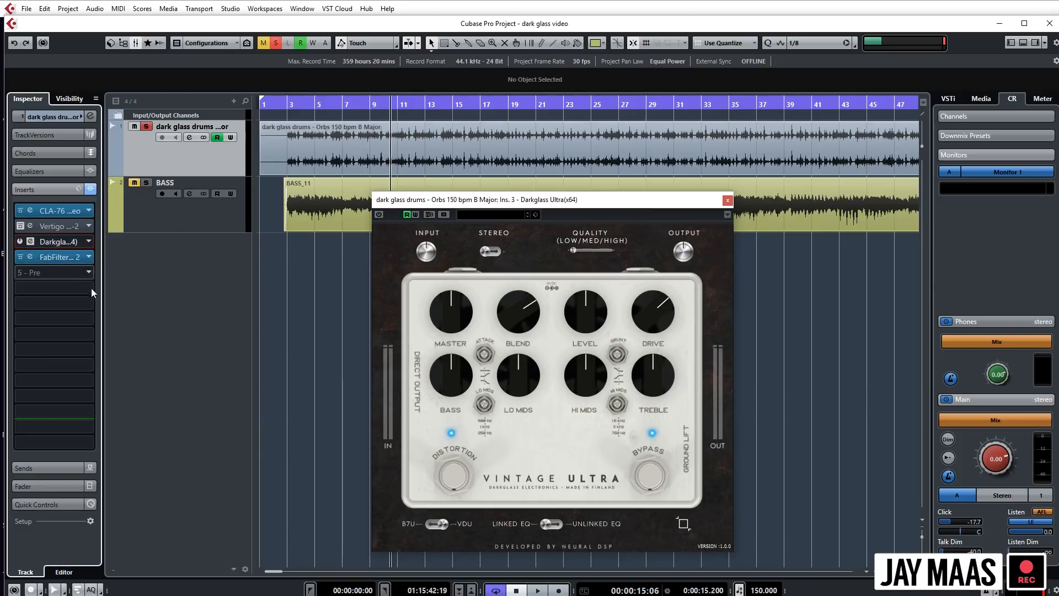
pyautogui.click(727, 201)
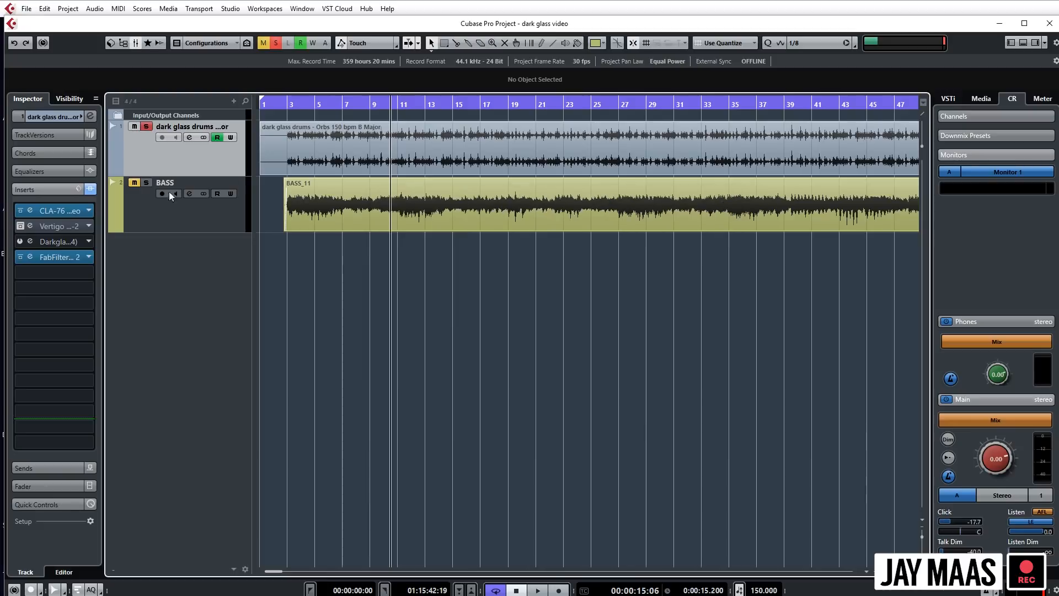
# - Open the BASS track's Darkglass Ultra in B7U mode and play bass and drums together from late in the bass clip
pyautogui.click(222, 230)
pyautogui.click(31, 210)
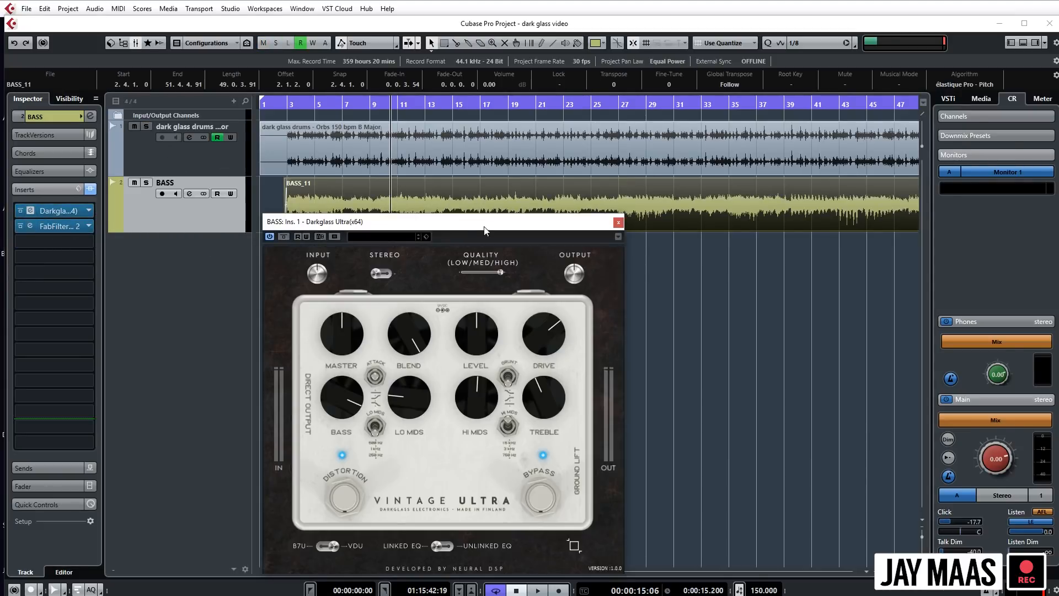
pyautogui.click(804, 348)
pyautogui.scroll(-3, 794, 344)
pyautogui.hscroll(2, 705, 312)
pyautogui.click(353, 104)
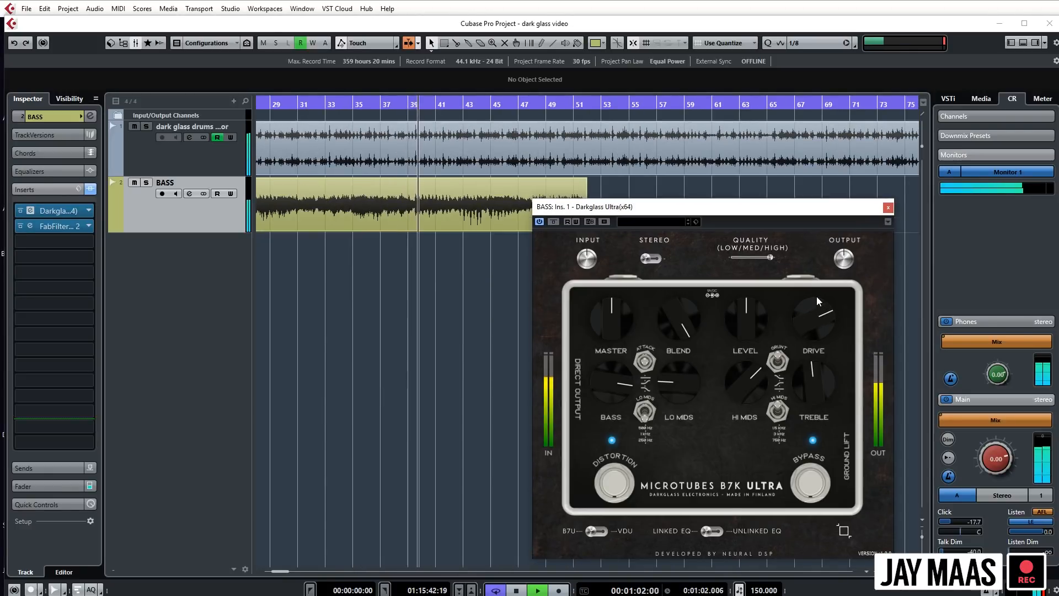
# - Lower the bass pedal's Drive to about 1:30 during playback
pyautogui.moveTo(818, 302); pyautogui.dragTo(818, 308)
pyautogui.click(352, 394)
pyautogui.scroll(-3, 385, 342)
pyautogui.scroll(4, 386, 343)
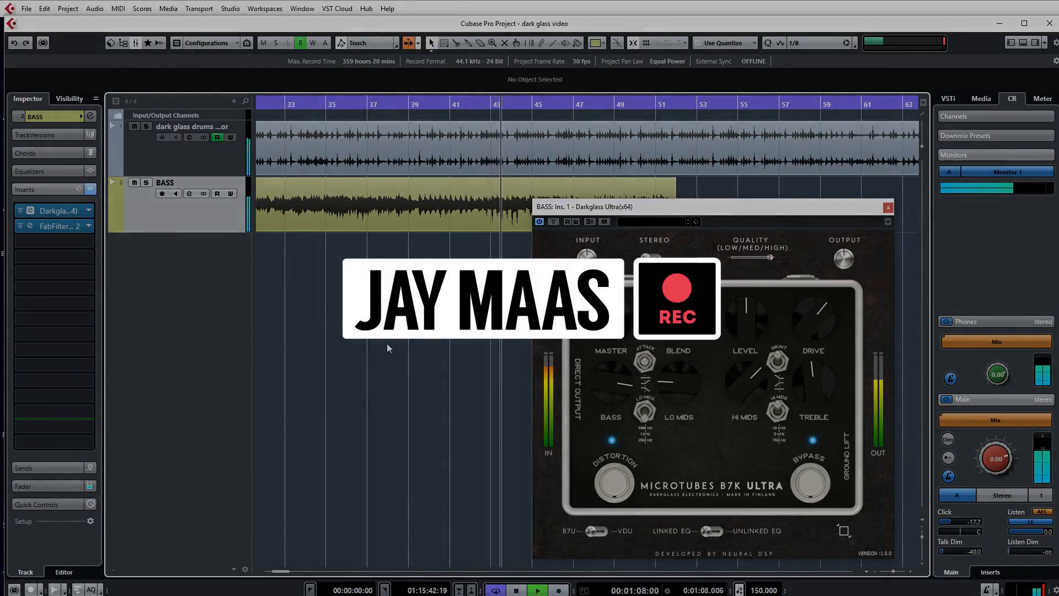
pyautogui.scroll(-1, 387, 343)
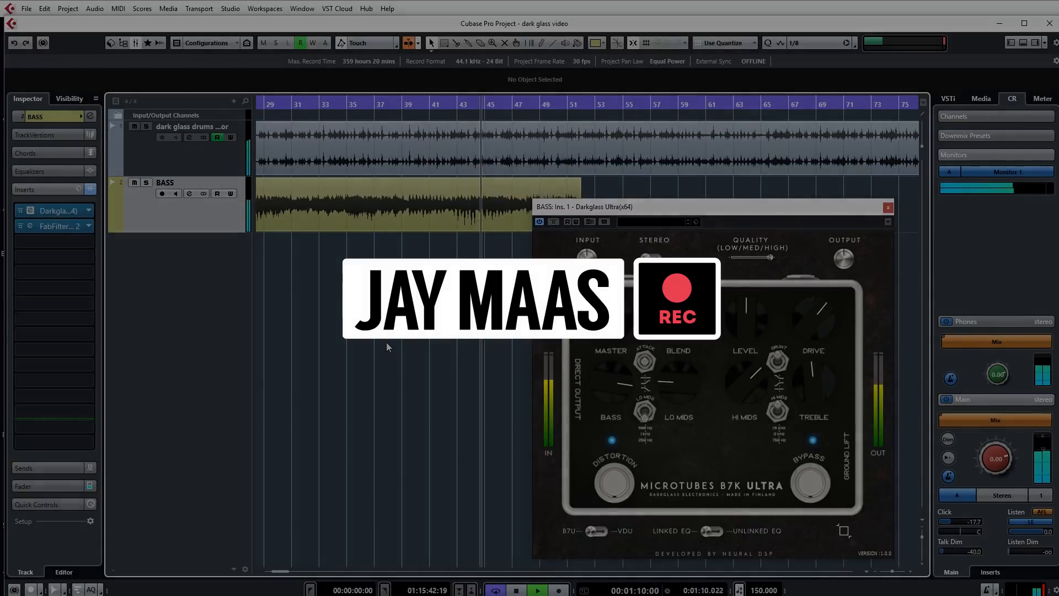
pyautogui.scroll(2, 387, 345)
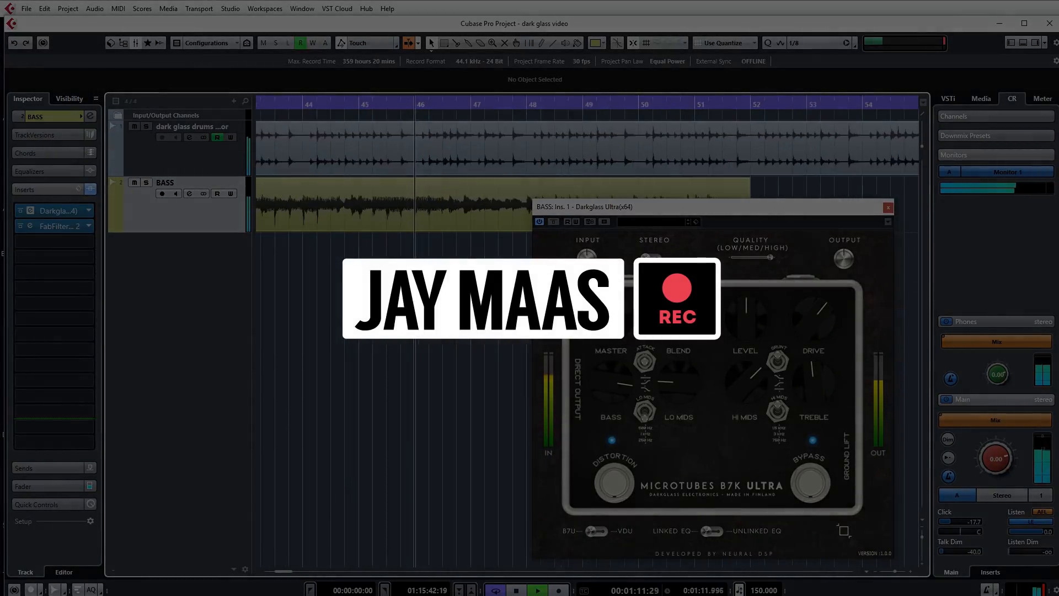
pyautogui.hscroll(2, 386, 344)
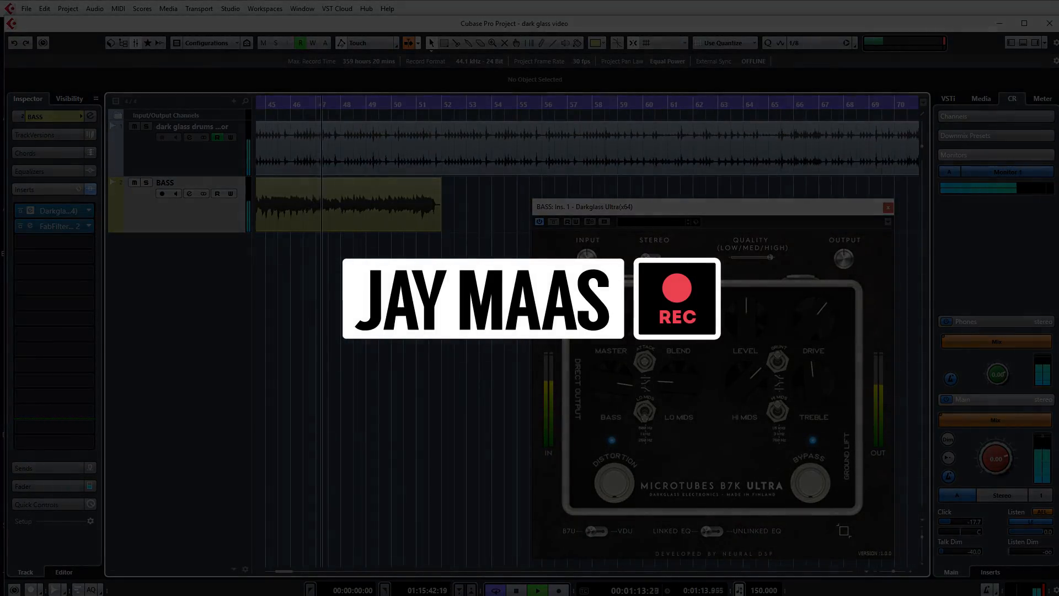